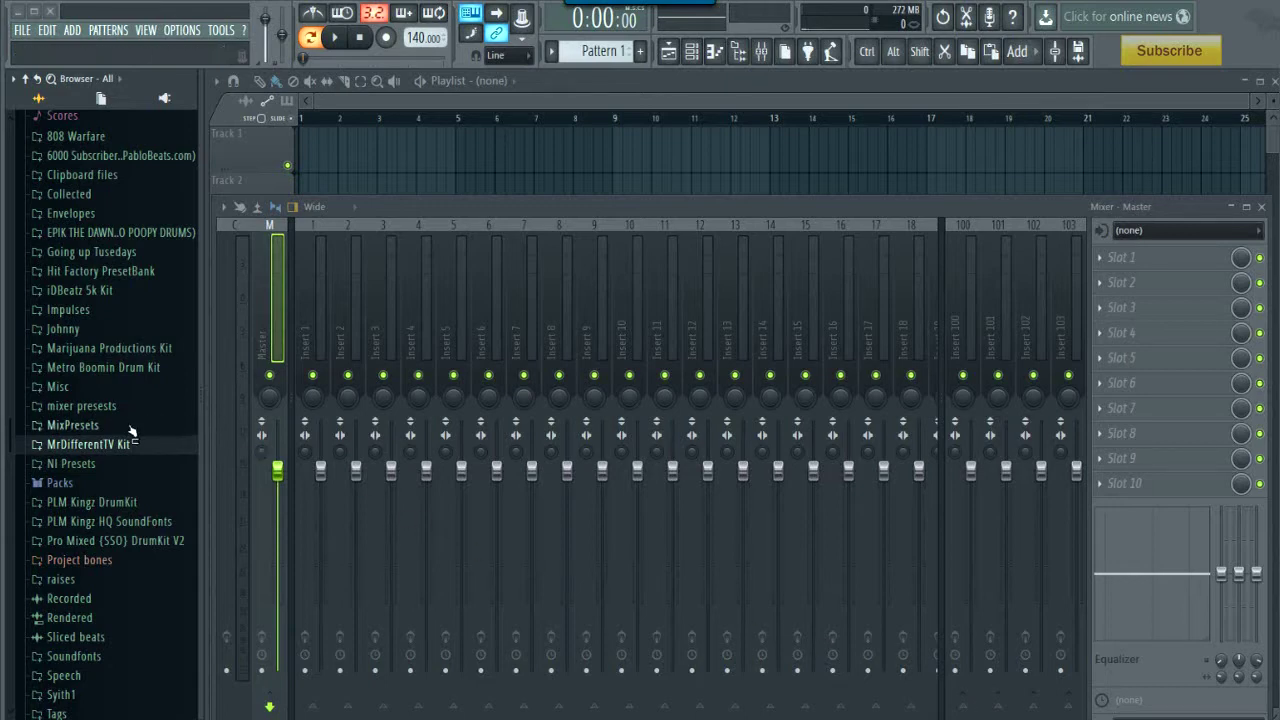
- Load the 808 (Hulkster) sample from the Trap Lord Kit's 808s (Fx) folder into the channel rack's Sampler channel
left_click(63, 329)
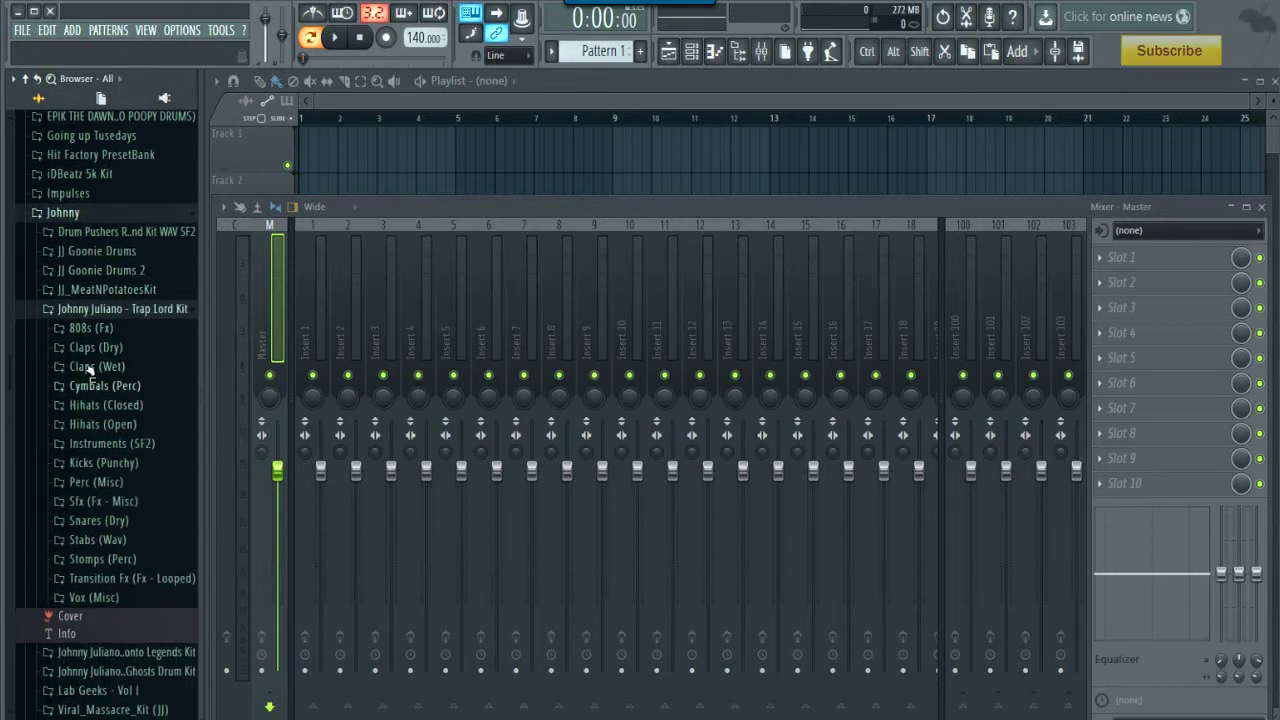
left_click(97, 331)
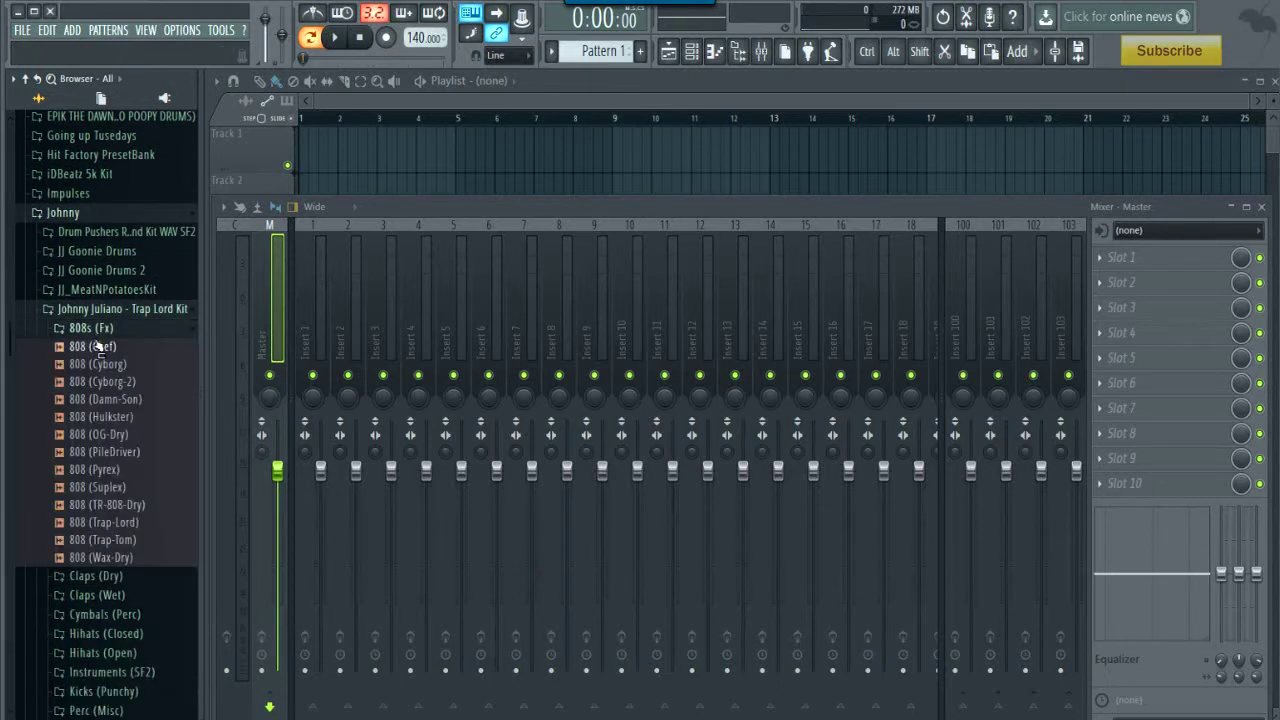
left_click(691, 51)
left_click(98, 416)
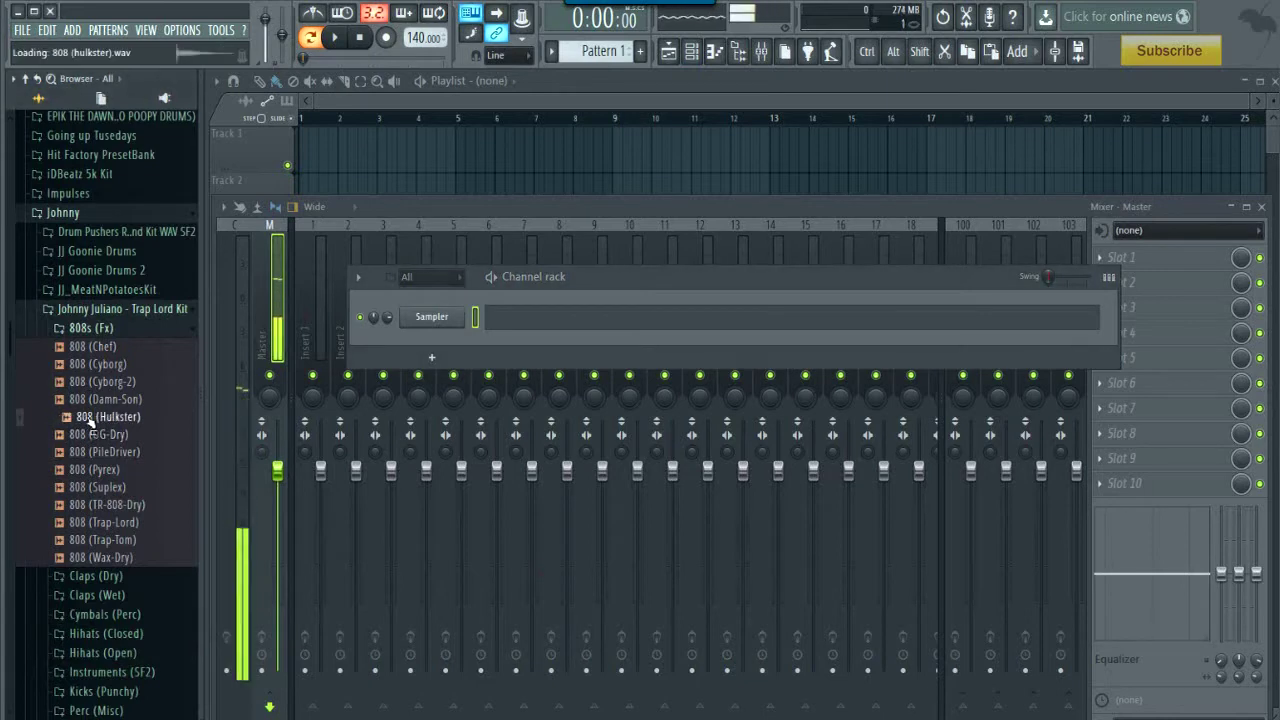
left_click_drag(98, 416, 443, 330)
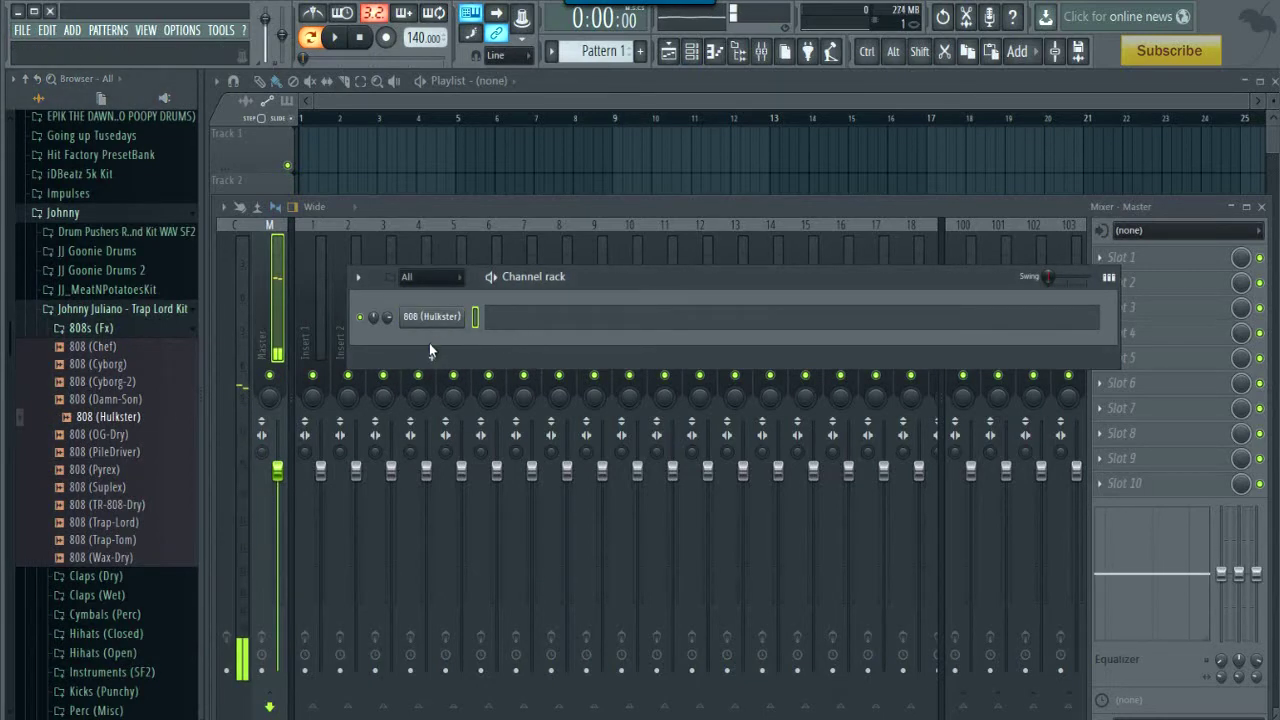
- Shape the 808 channel's volume envelope with attack, decay, sustain and release at minimum and hold at maximum
left_click(438, 318)
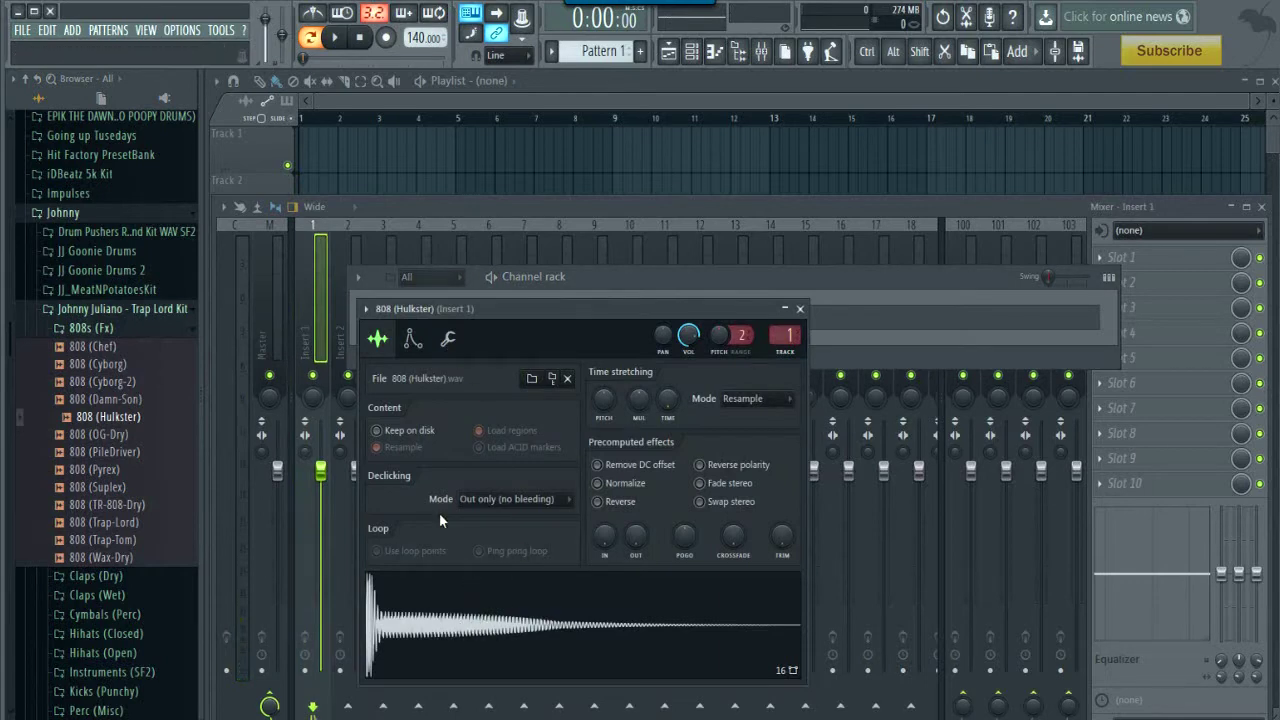
left_click(425, 346)
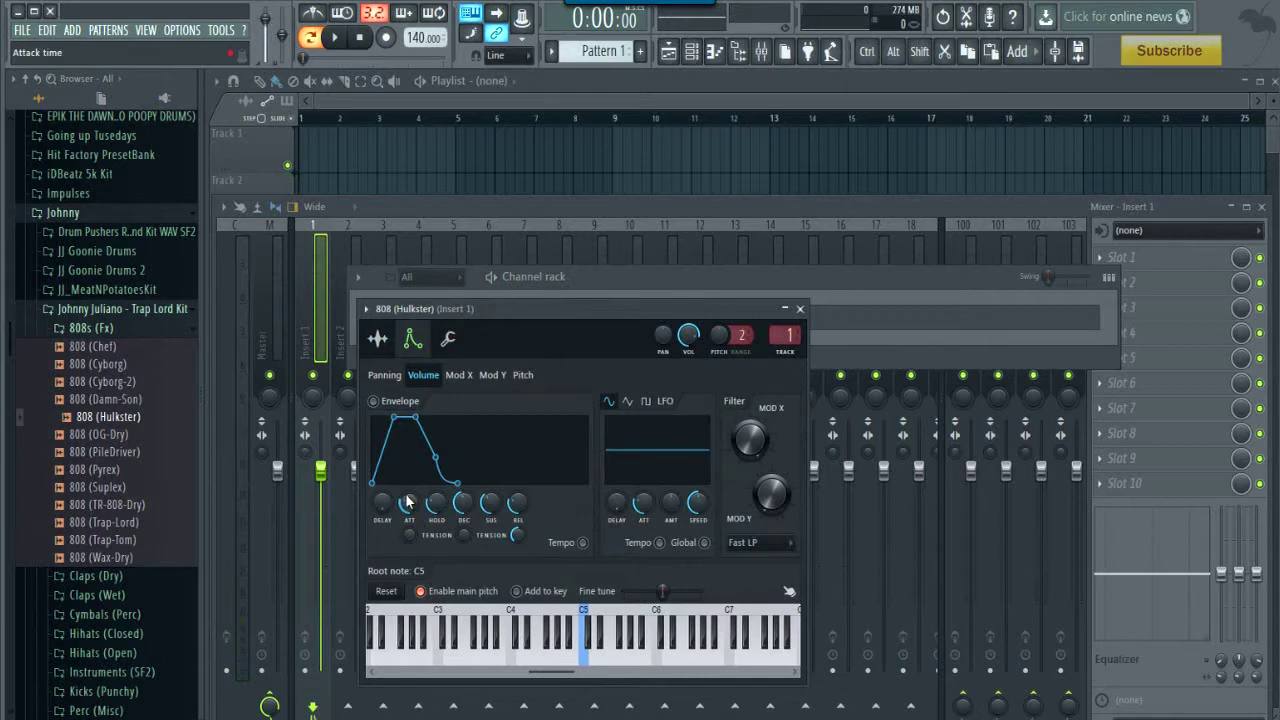
left_click_drag(407, 499, 407, 560)
left_click_drag(461, 498, 488, 560)
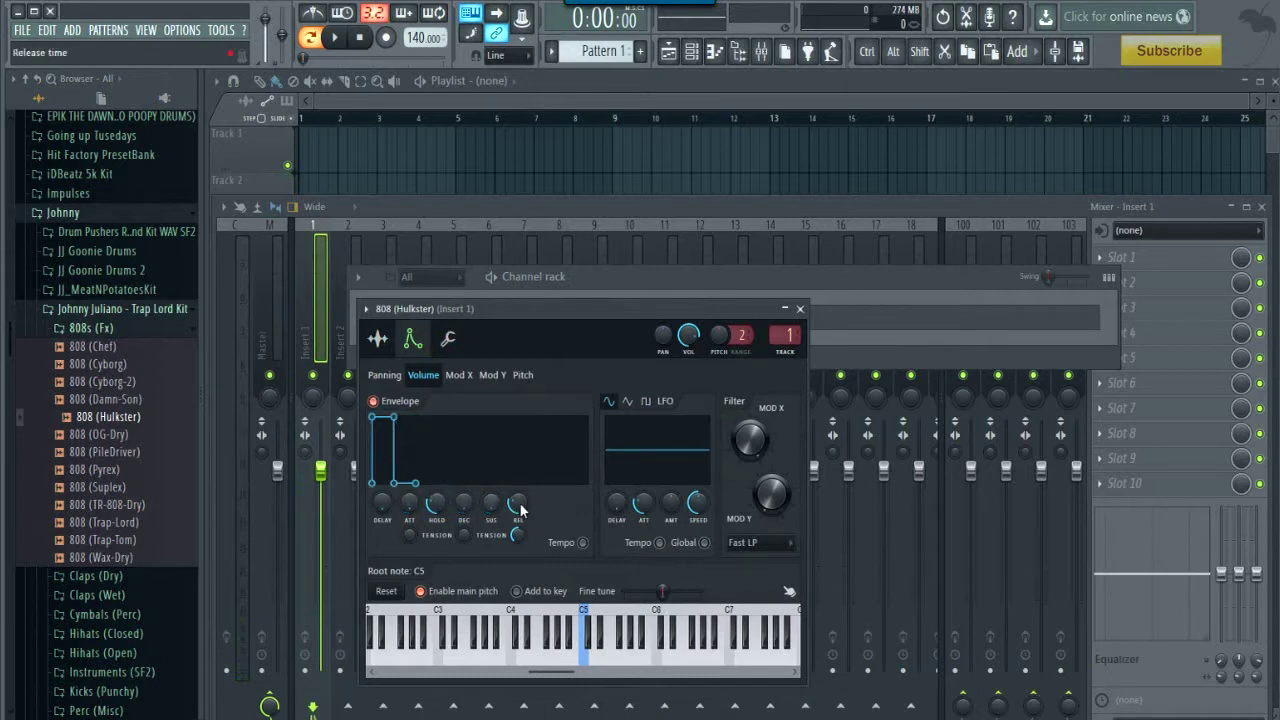
left_click_drag(520, 505, 520, 560)
left_click_drag(436, 505, 436, 450)
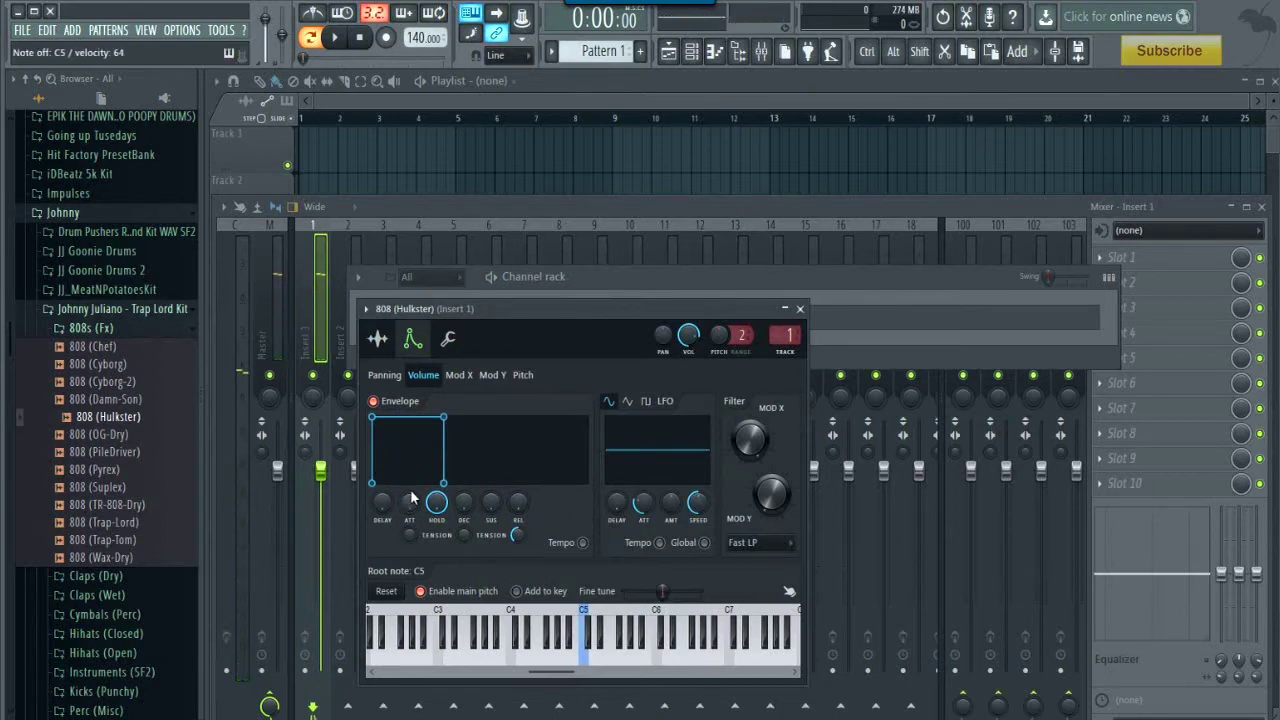
- Set the 808 (Hulkster) channel to cut itself
left_click(636, 274)
right_click(450, 320)
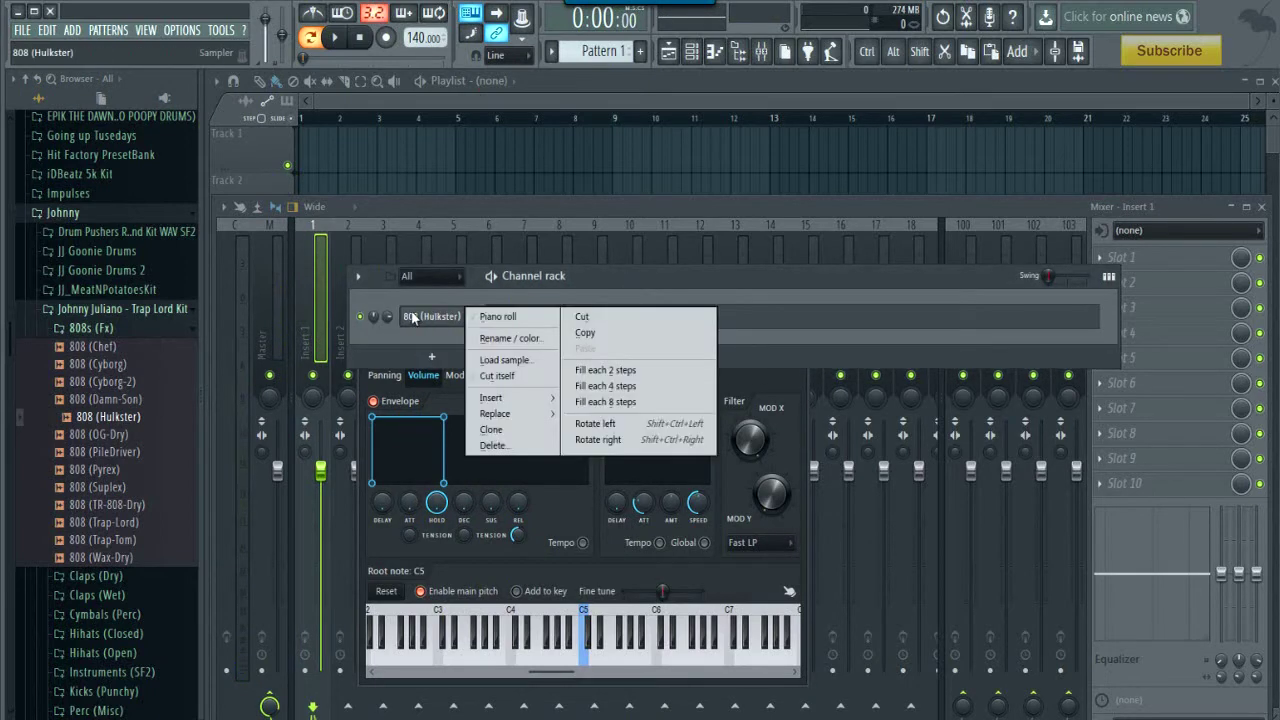
left_click(500, 375)
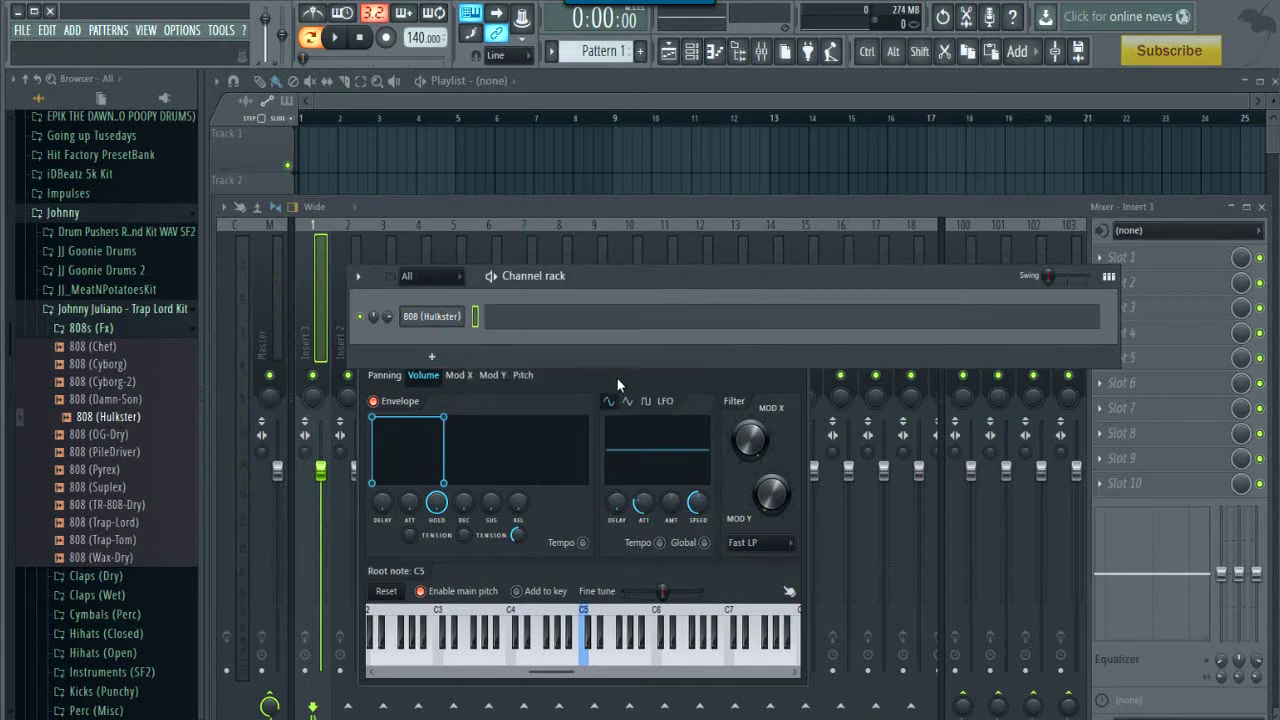
left_click(589, 383)
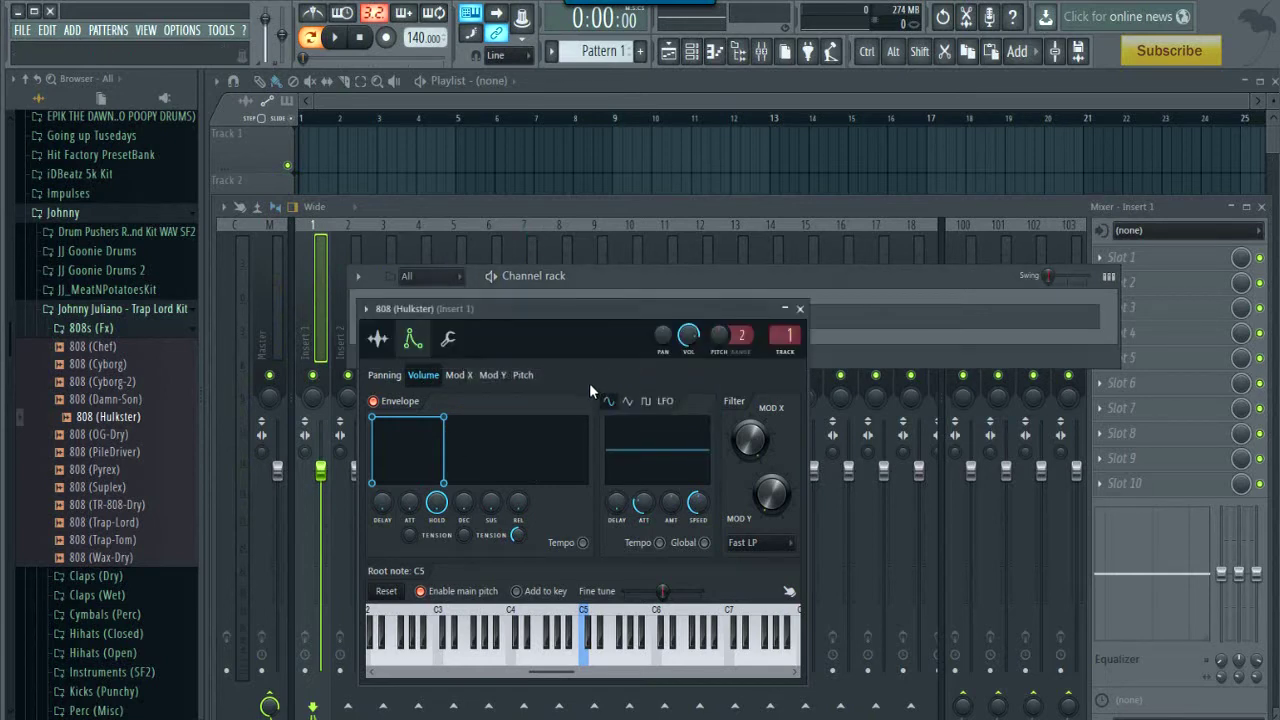
- Open the 808 (Hulkster) sample's waveform in Edison and detect its pitch regions
left_click(622, 278)
left_click(450, 315)
left_click(450, 315)
left_click(377, 339)
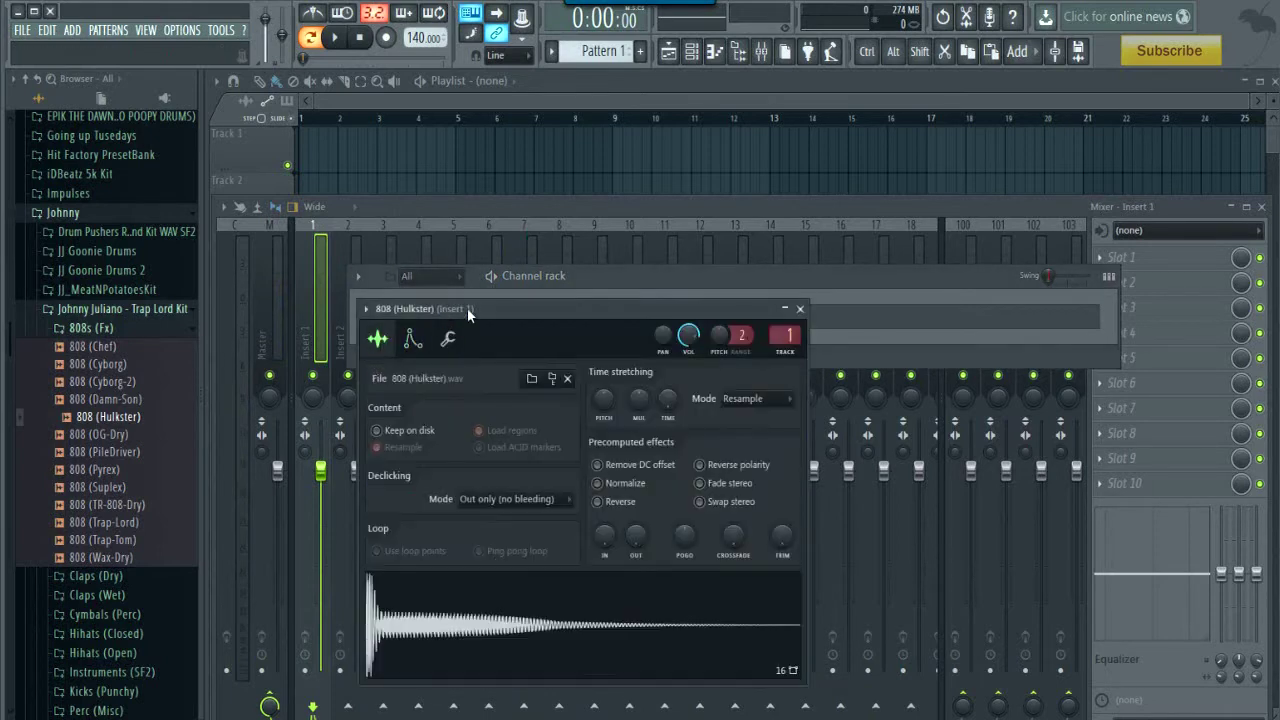
right_click(457, 620)
left_click(483, 626)
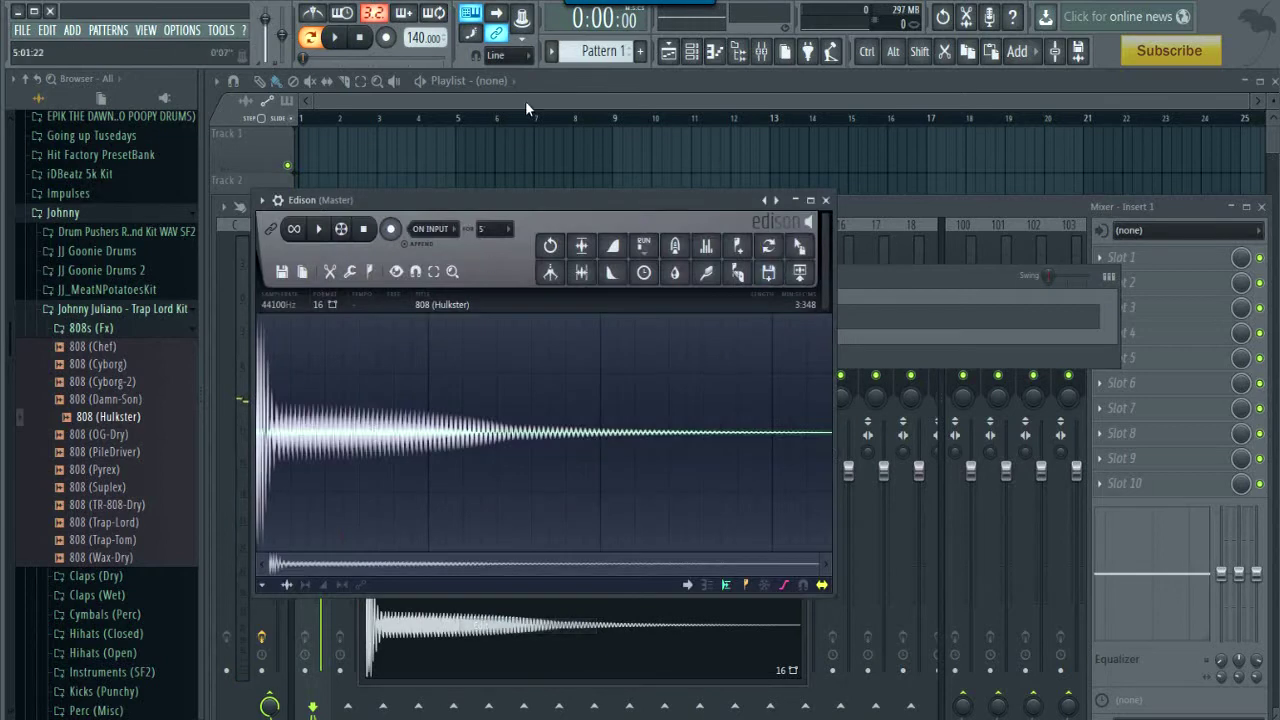
left_click(369, 273)
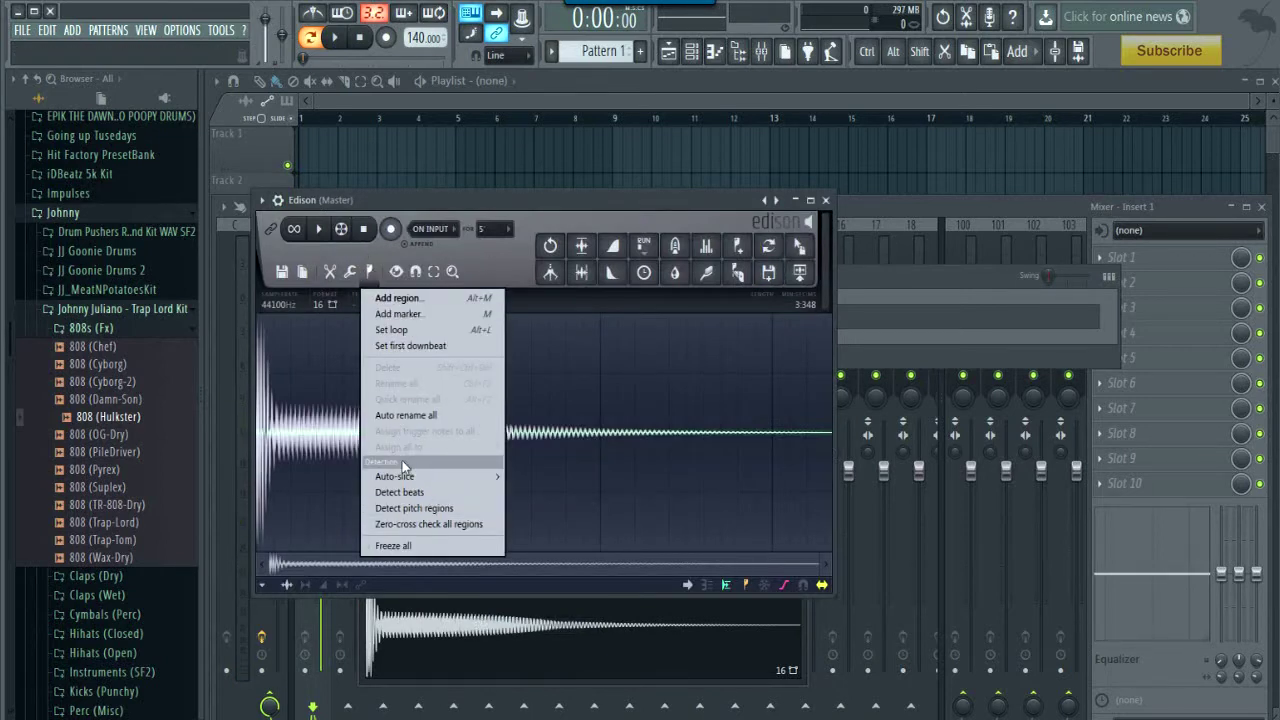
left_click(416, 513)
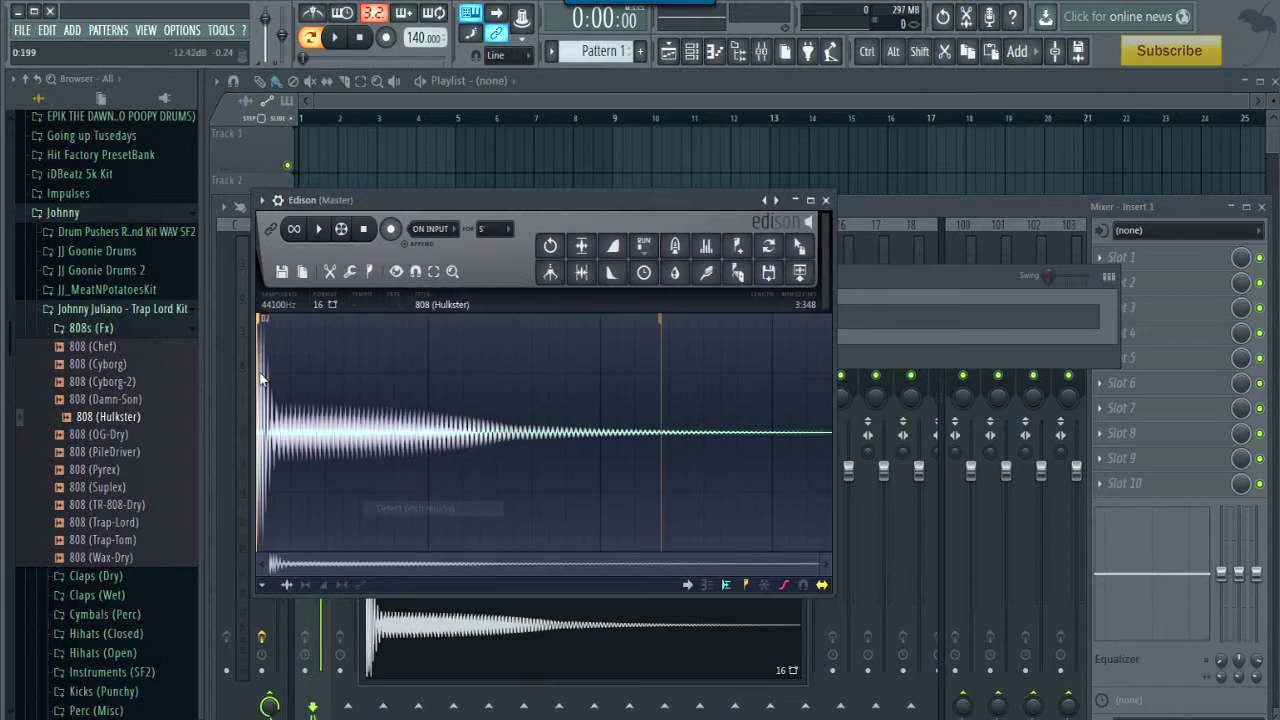
- Set the 808 channel's root note to D5 and play a few test notes
left_click(684, 622)
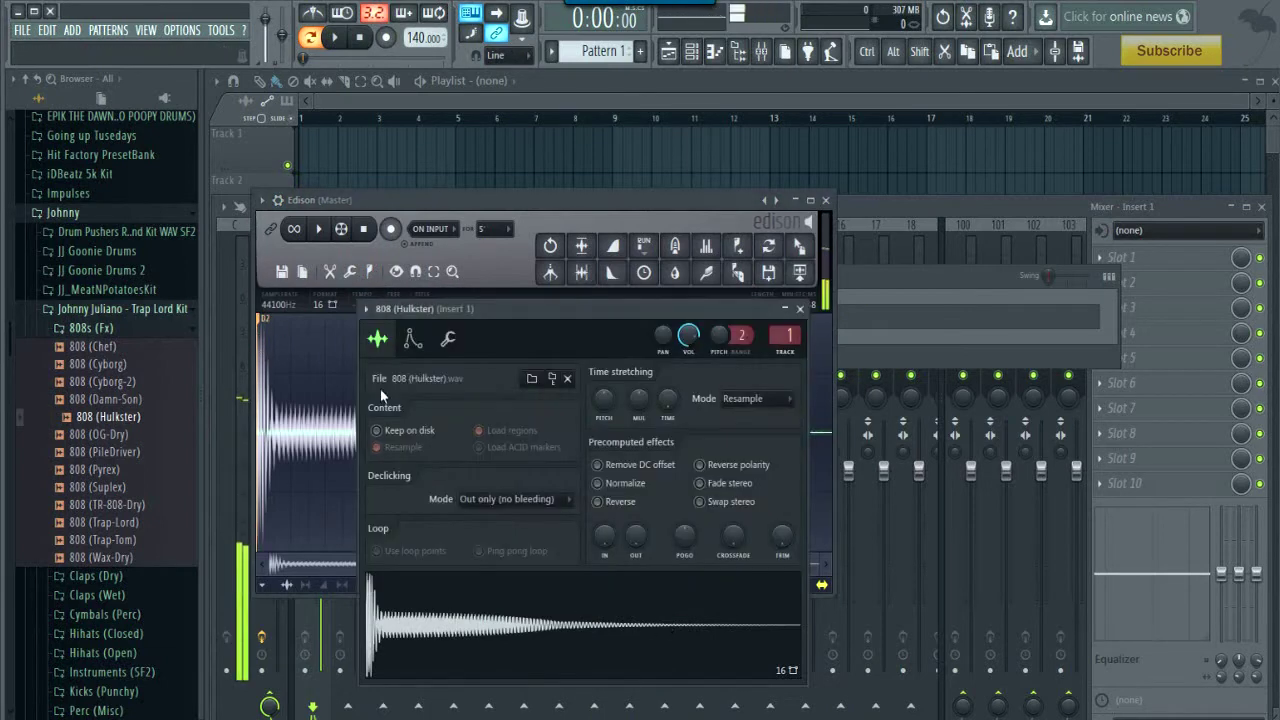
left_click(412, 339)
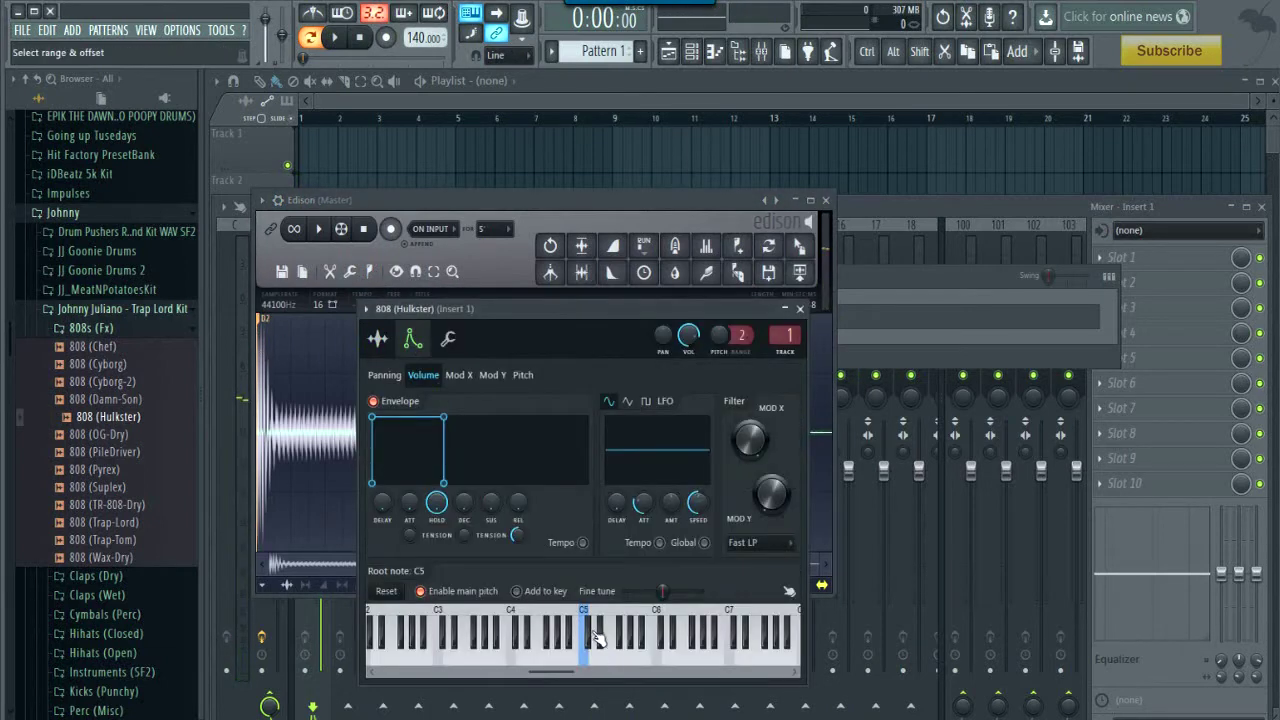
right_click(597, 638)
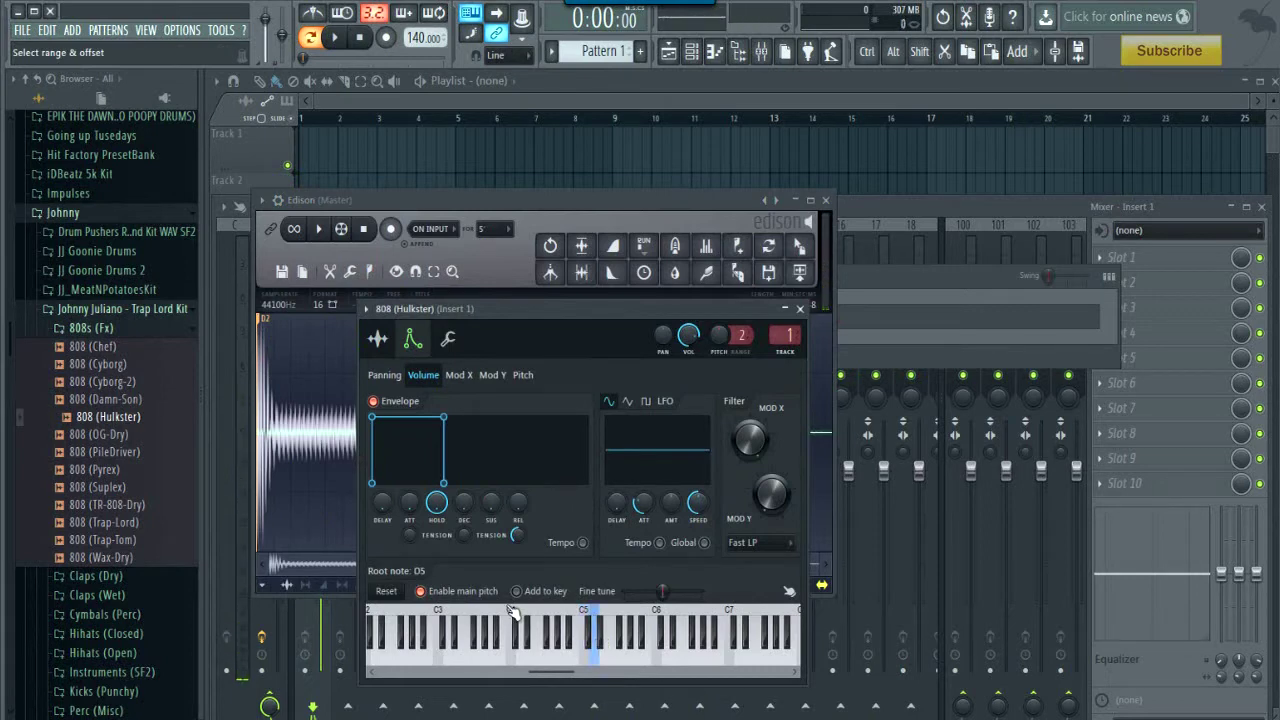
key("q")
key("q")
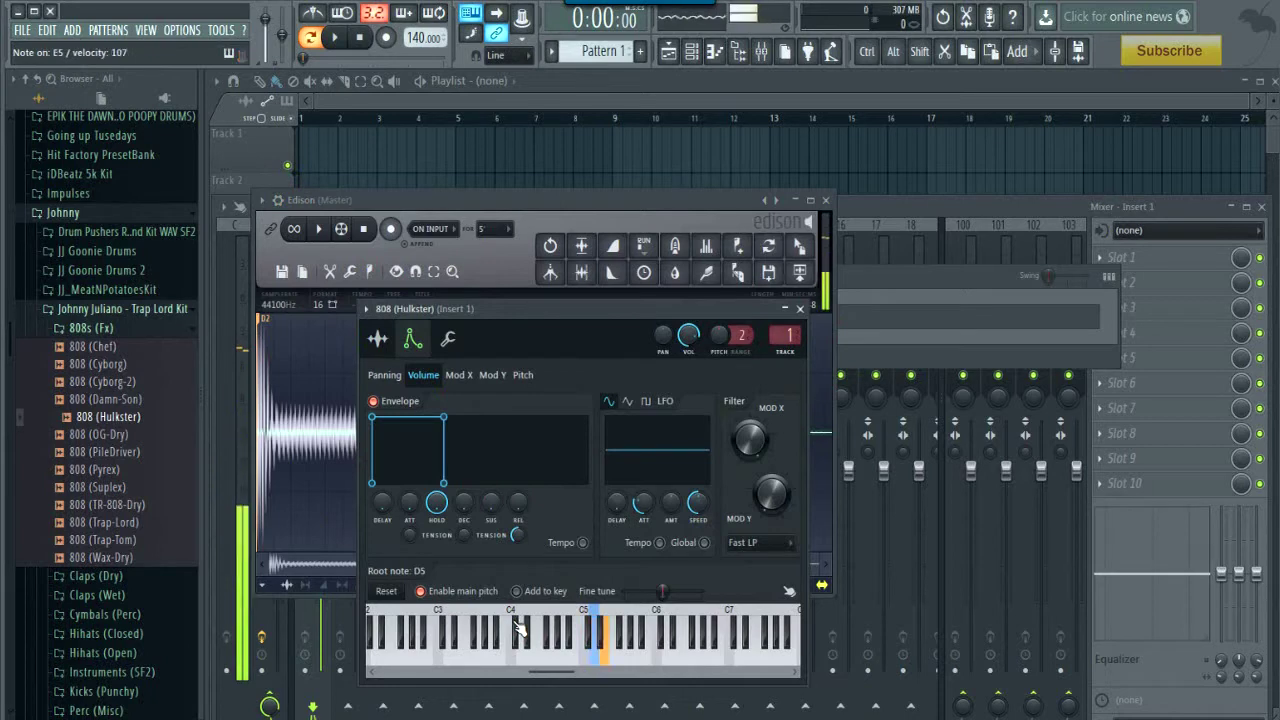
key("y")
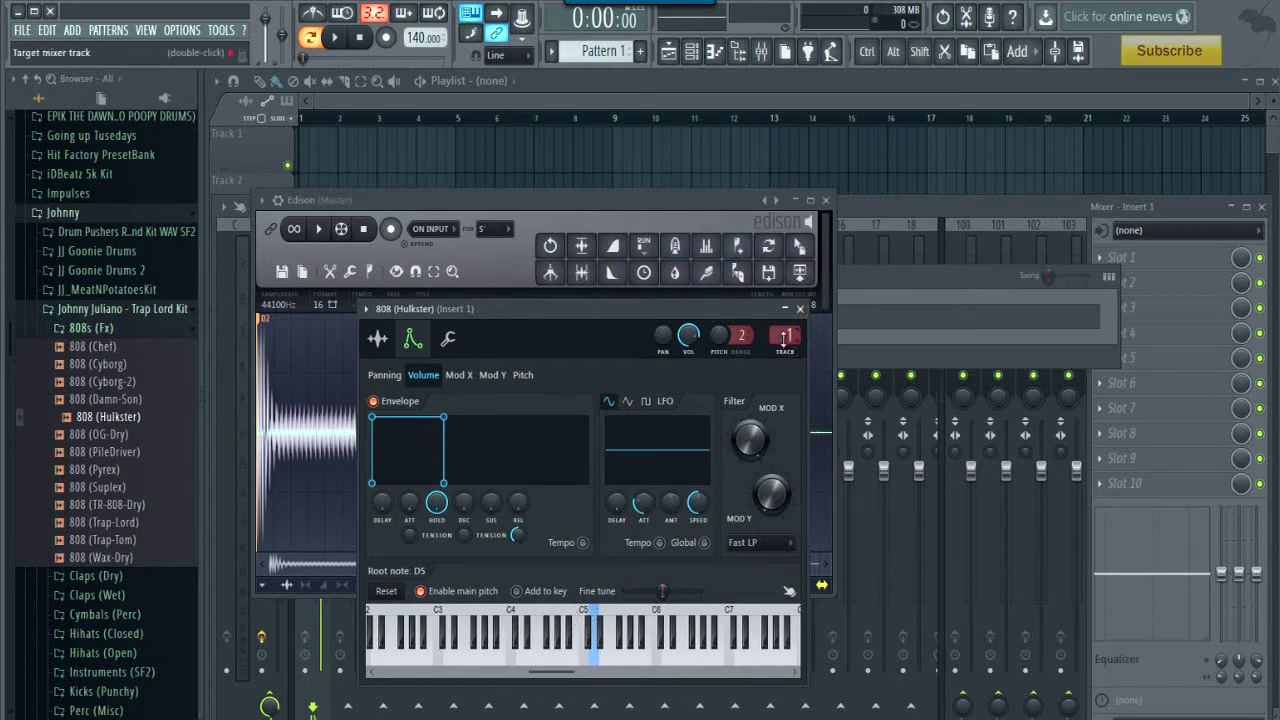
- Route the 808 (Hulkster) channel to a free mixer track
scroll(784, 338, "down", 1)
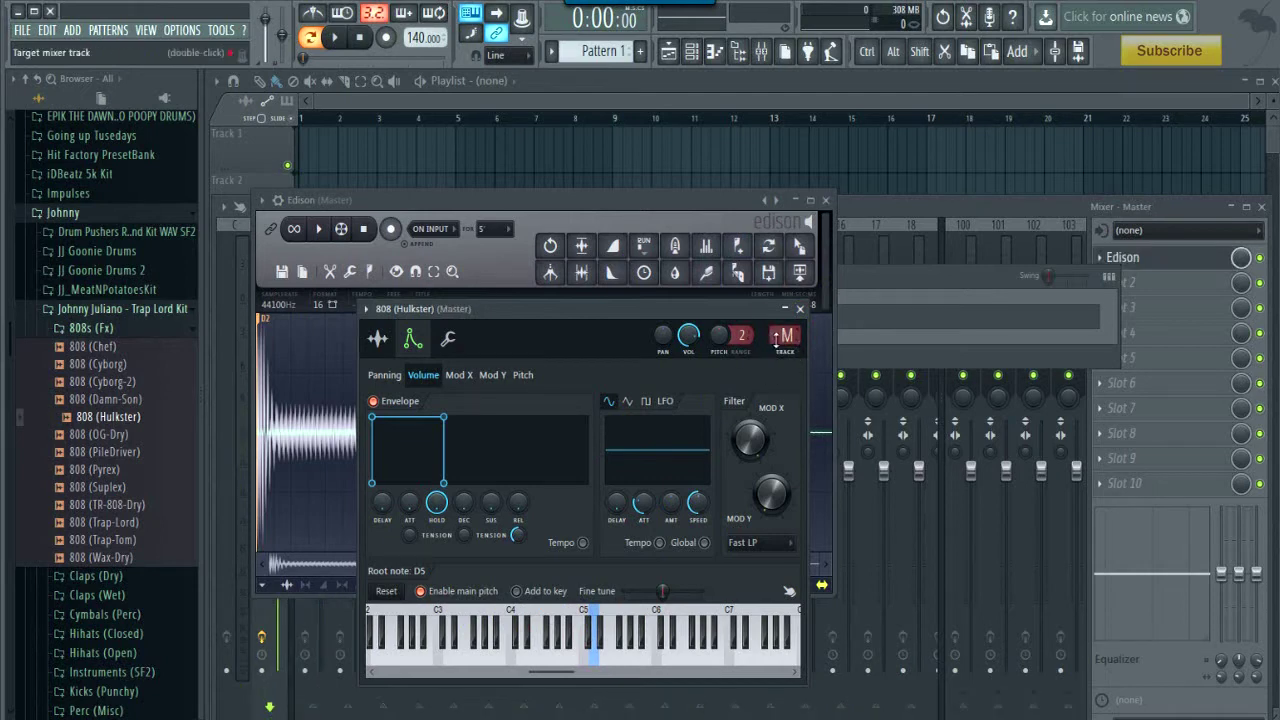
scroll(778, 338, "up", 6)
scroll(786, 340, "down", 6)
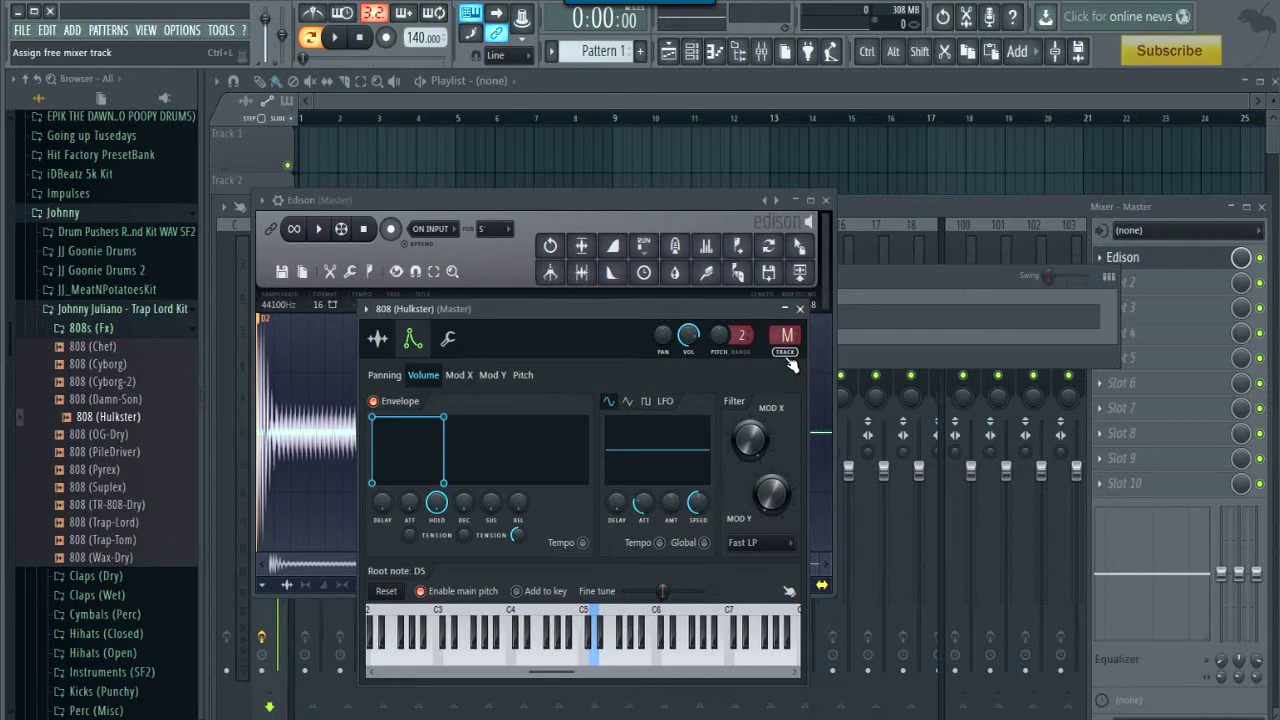
key("ctrl+l")
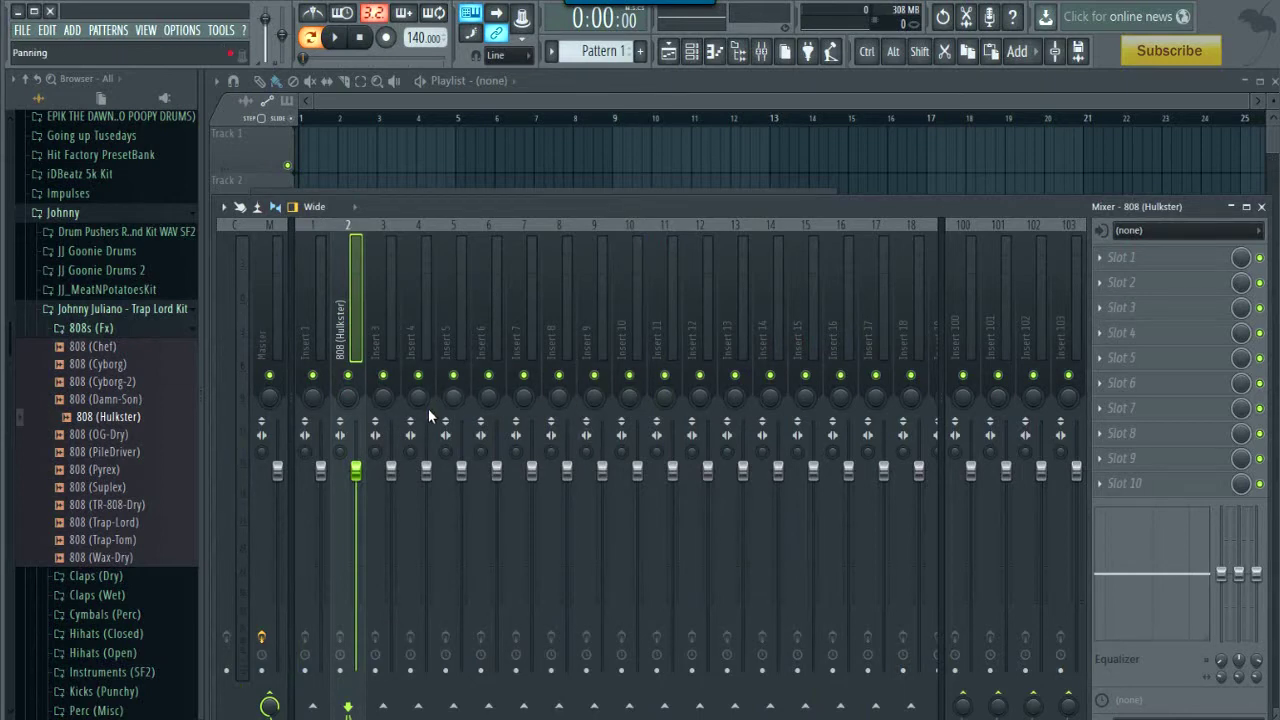
- Add Fruity Parametric EQ 2, boosting band 2 near 55 Hz and band 7 near 996 Hz, and cutting band 3 near 374 Hz and band 5
left_click(1152, 262)
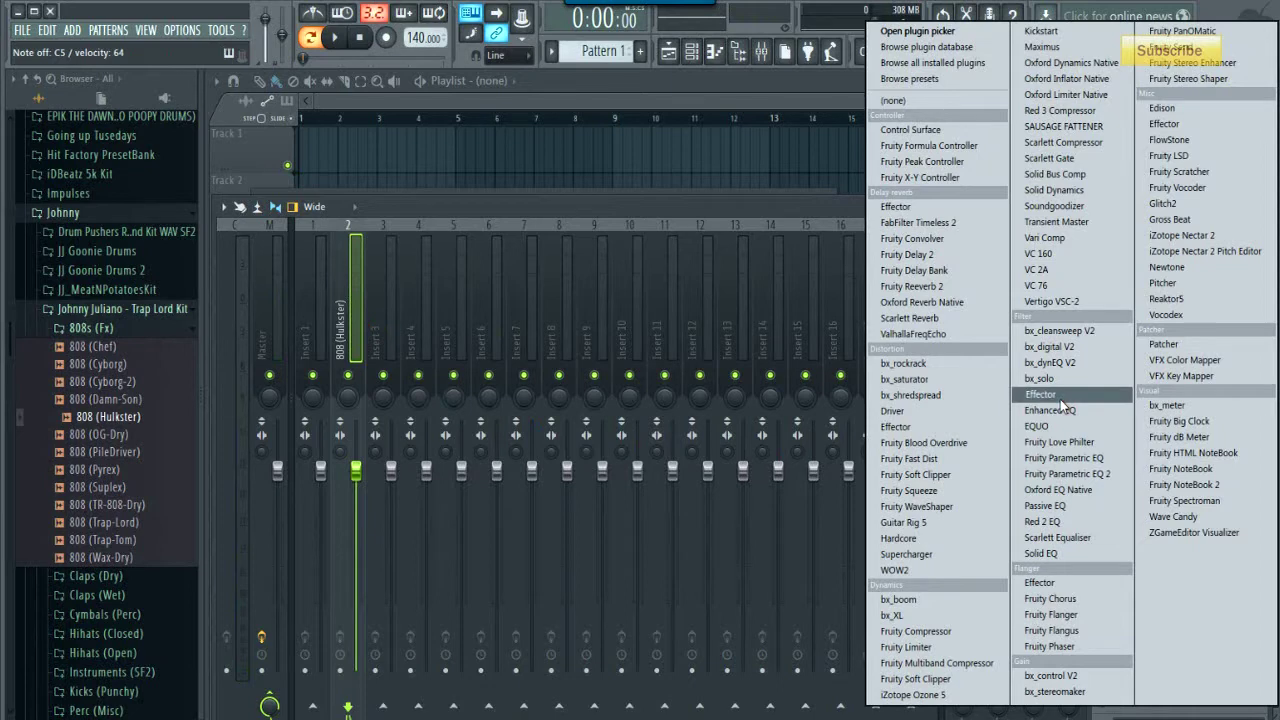
left_click(1062, 480)
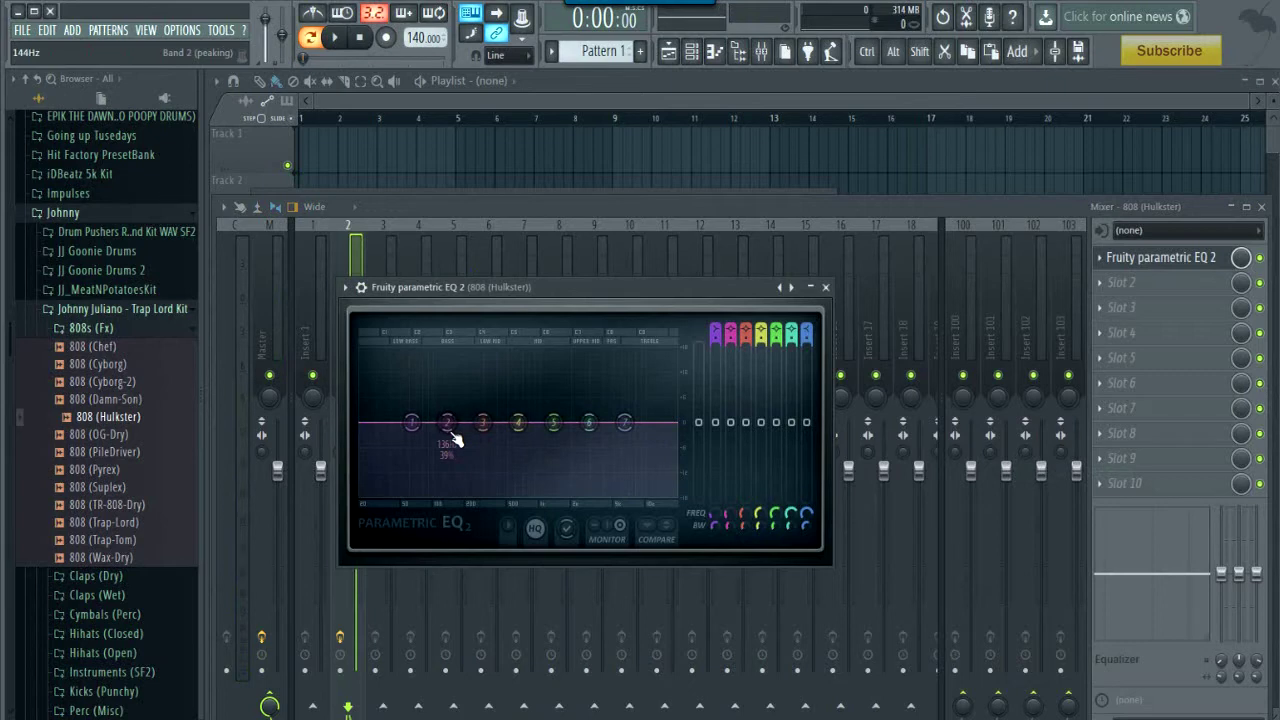
left_click_drag(455, 440, 402, 358)
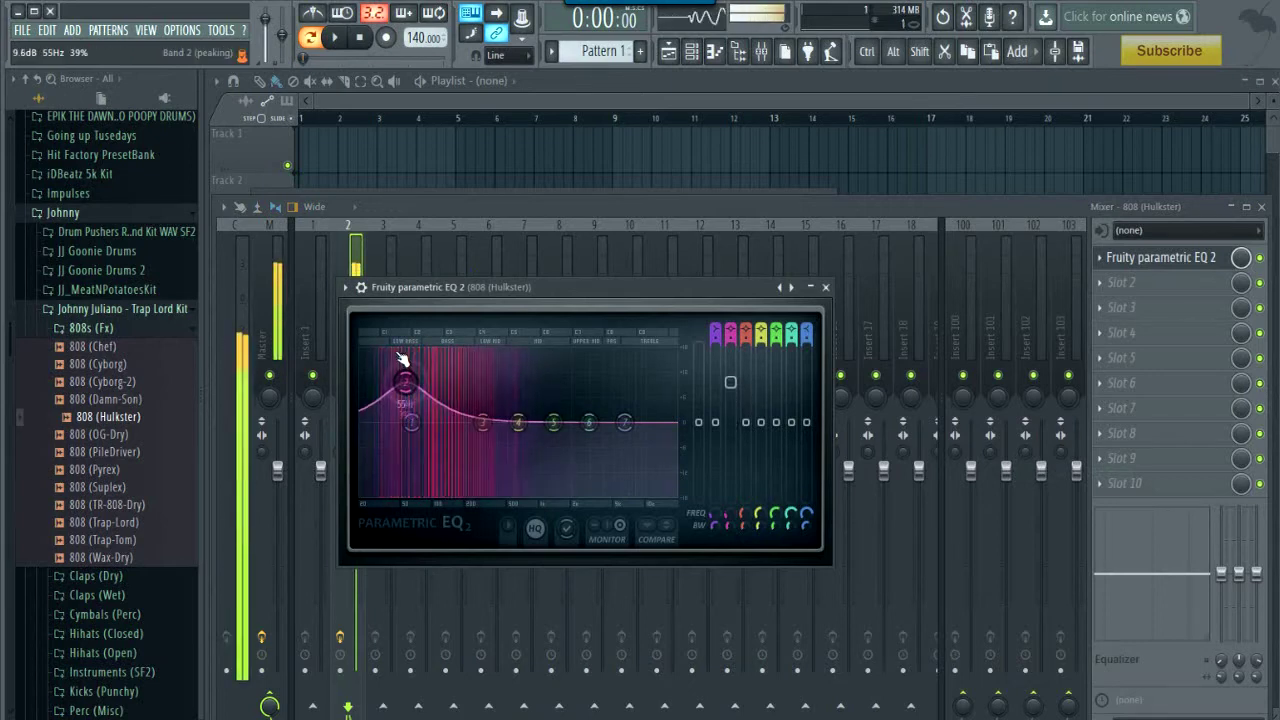
left_click_drag(483, 422, 494, 458)
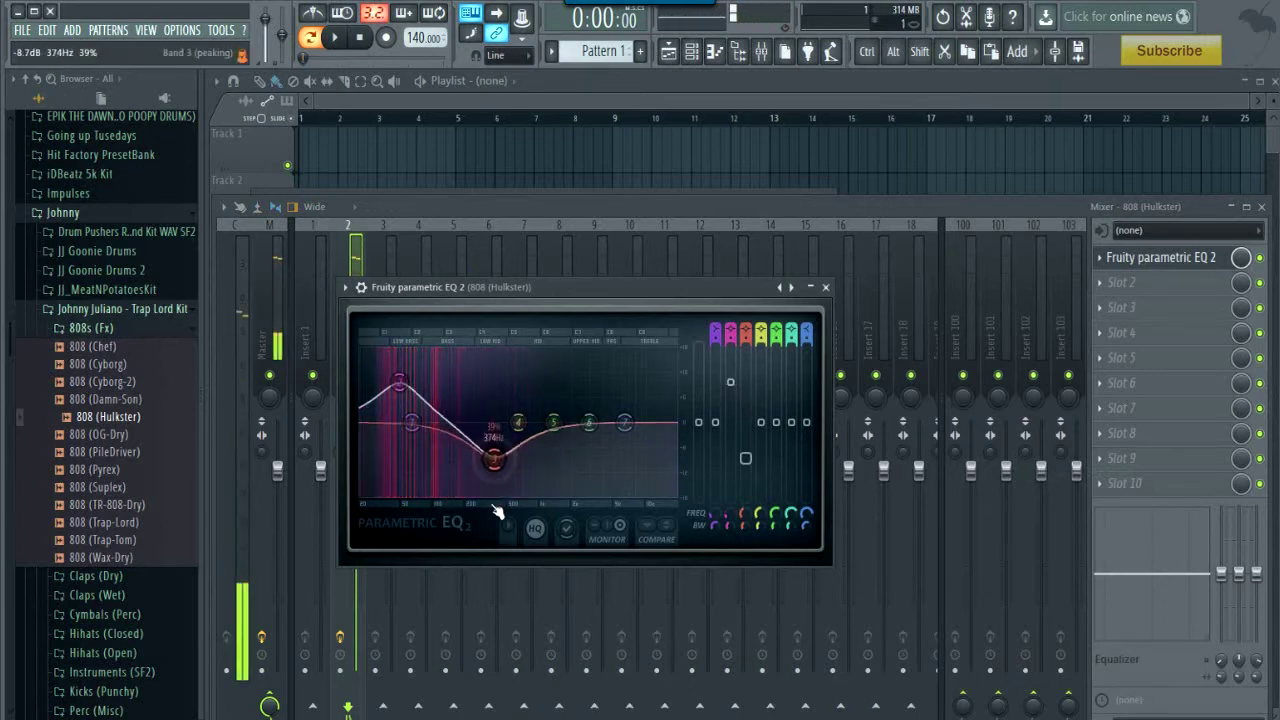
left_click_drag(624, 424, 518, 355)
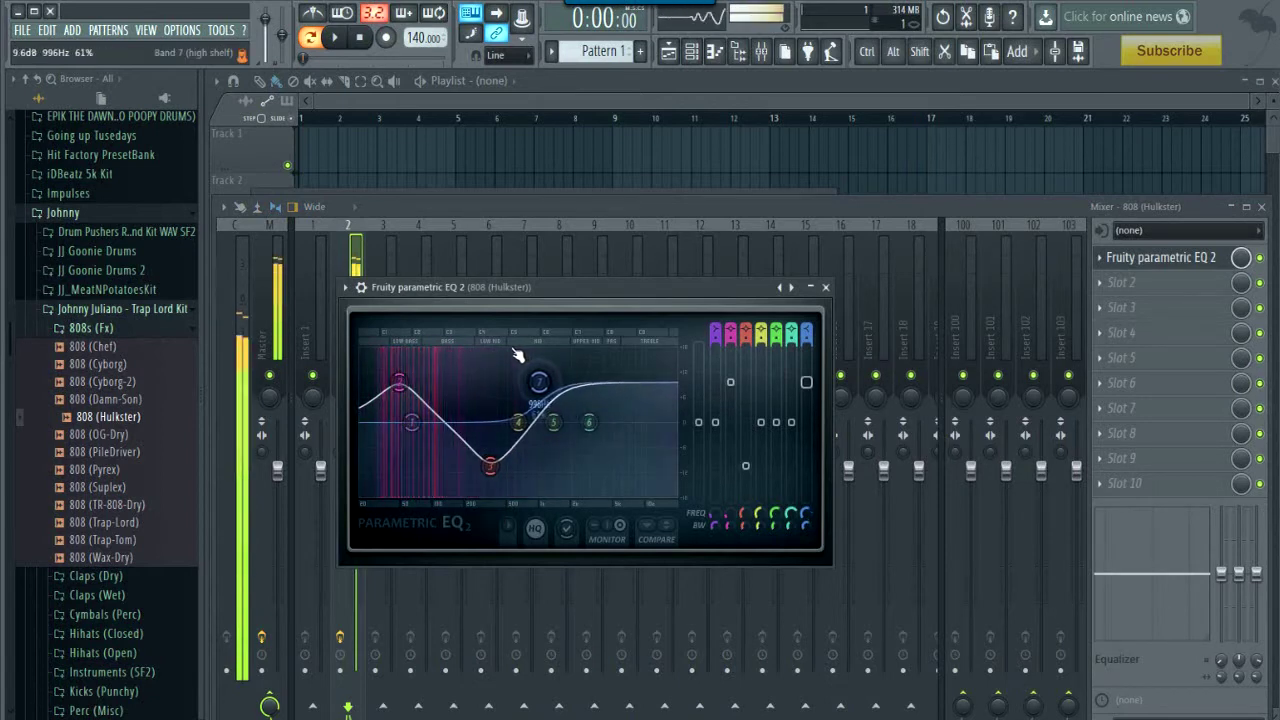
left_click_drag(553, 421, 586, 497)
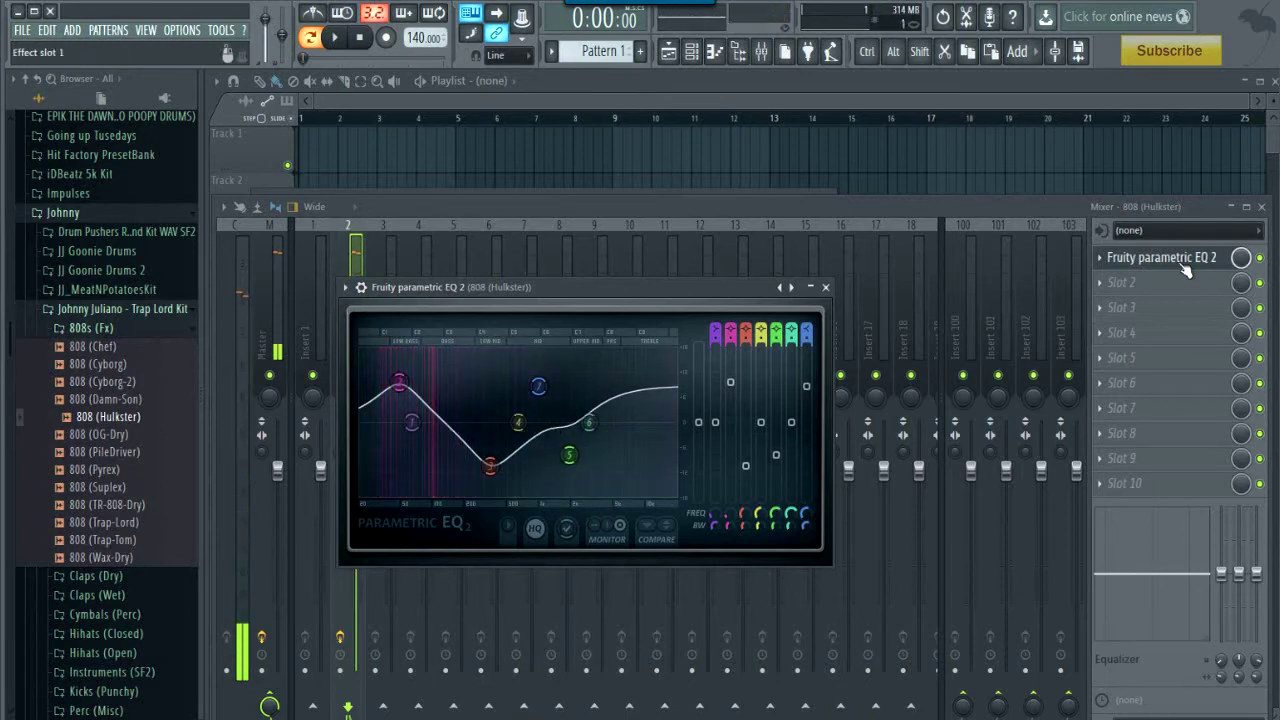
left_click(1260, 259)
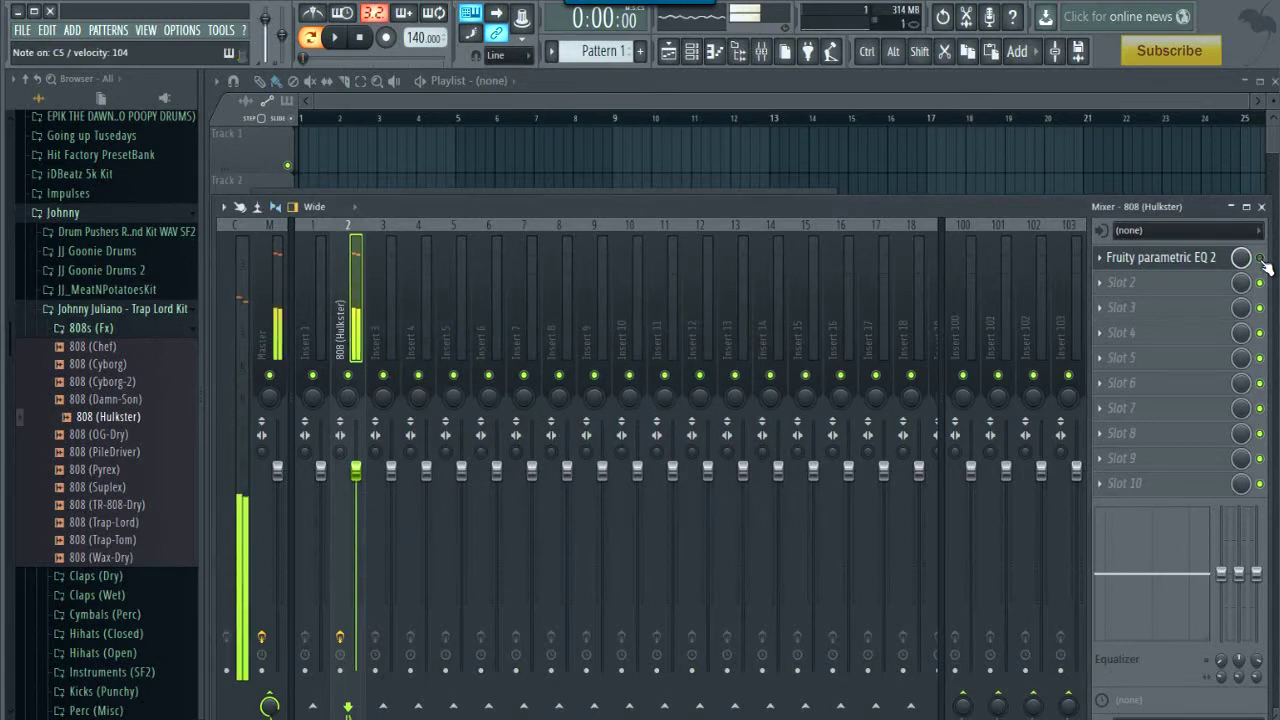
- Add the VC 160 compressor to the second effect slot of the 808 mixer track
left_click(1160, 284)
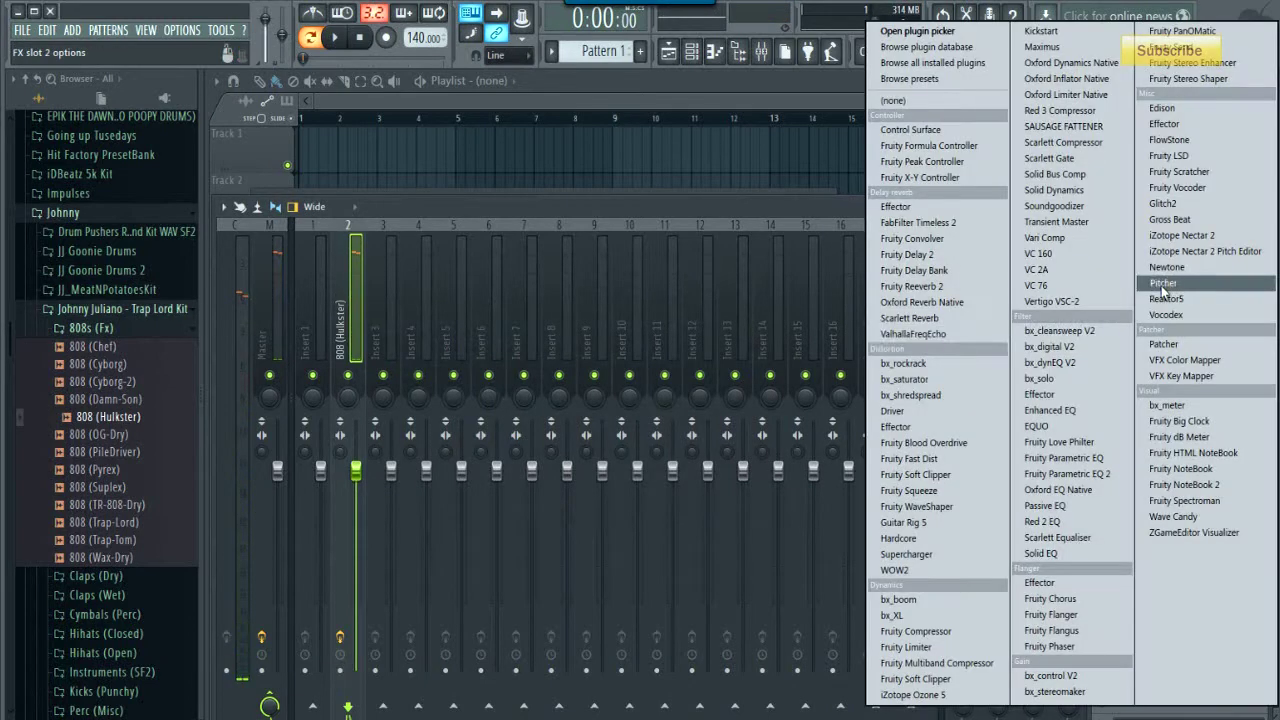
left_click(1045, 254)
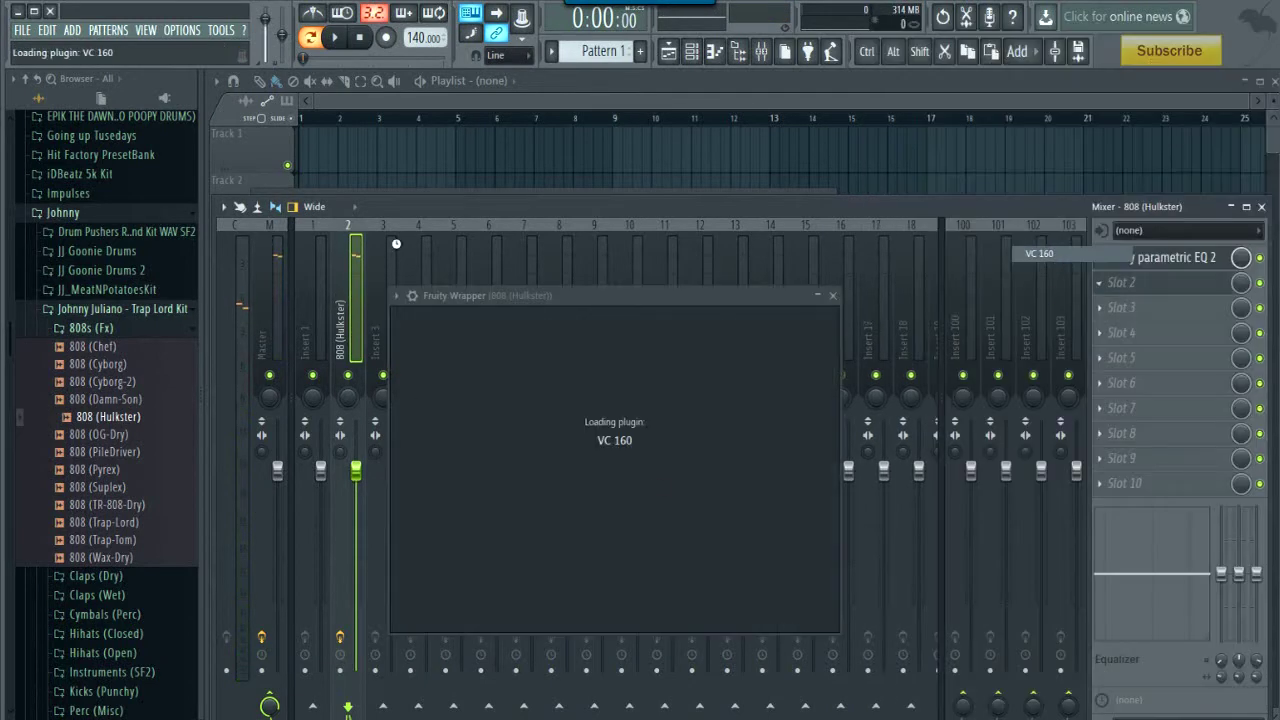
mouse_move(588, 297)
left_mouse_down()
mouse_move(597, 245)
mouse_move(579, 281)
left_mouse_up()
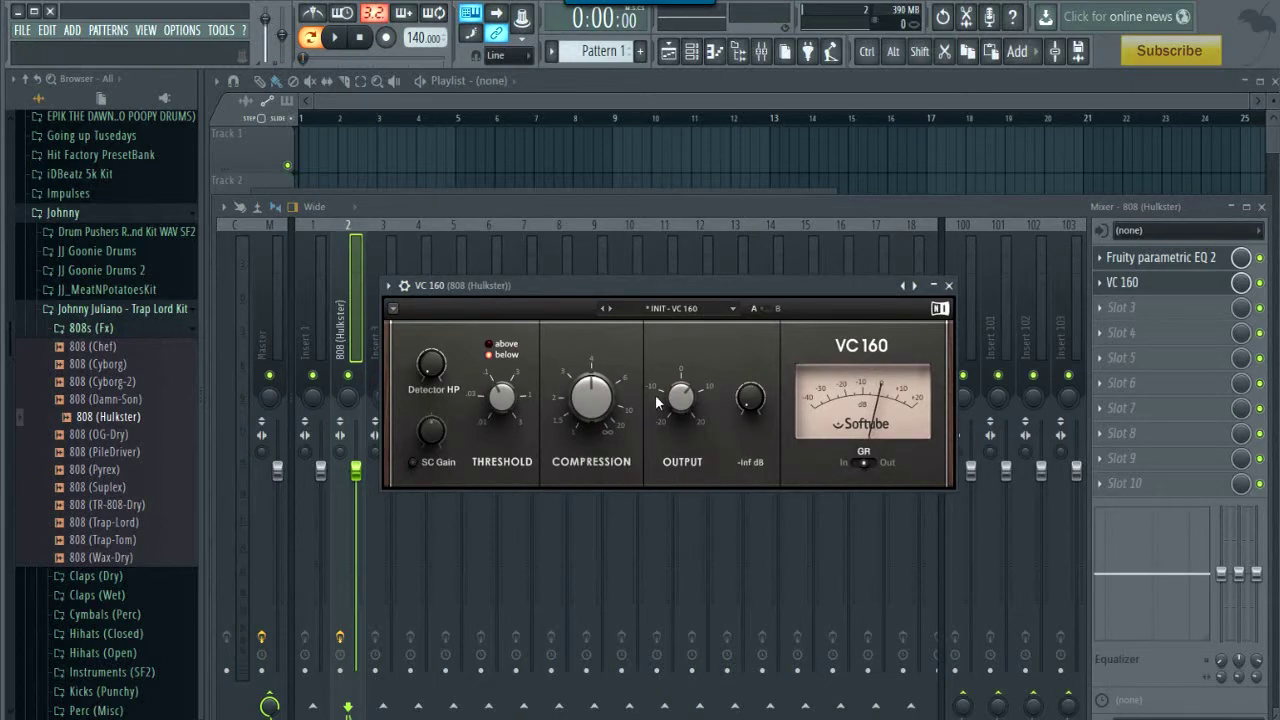
left_click_drag(686, 281, 711, 299)
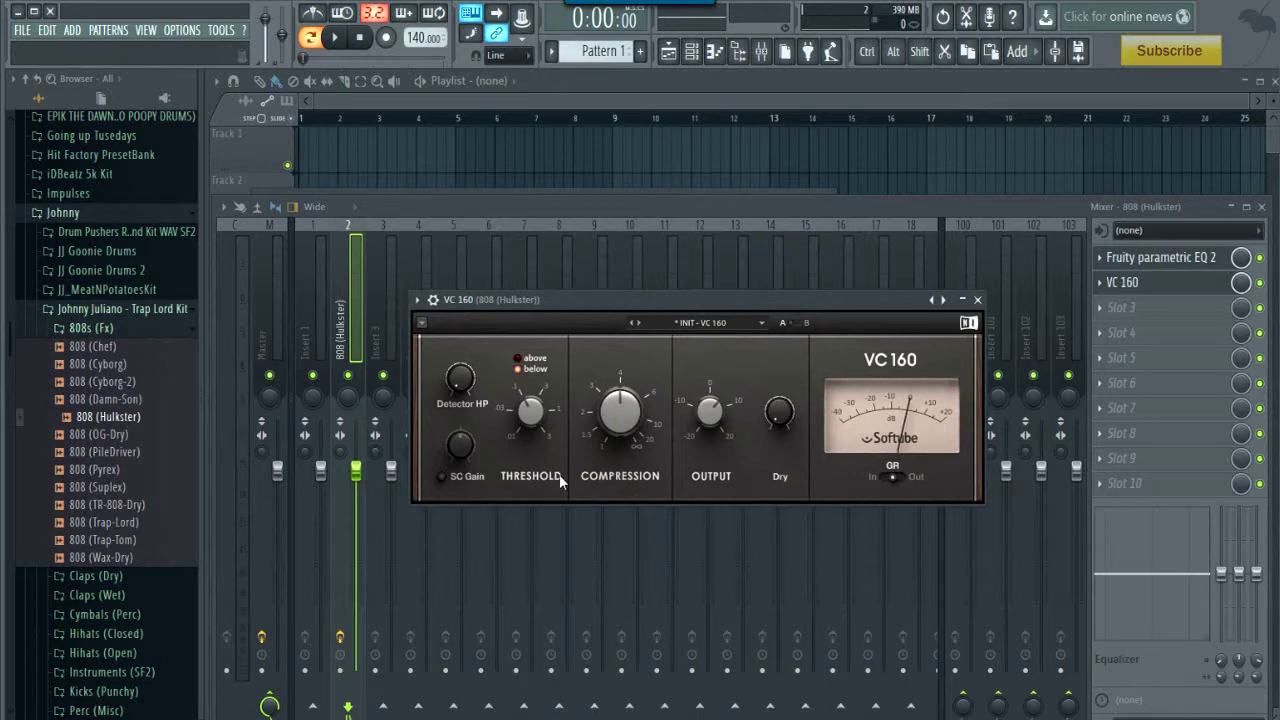
mouse_move(622, 294)
left_mouse_down()
mouse_move(600, 255)
mouse_move(612, 297)
left_mouse_up()
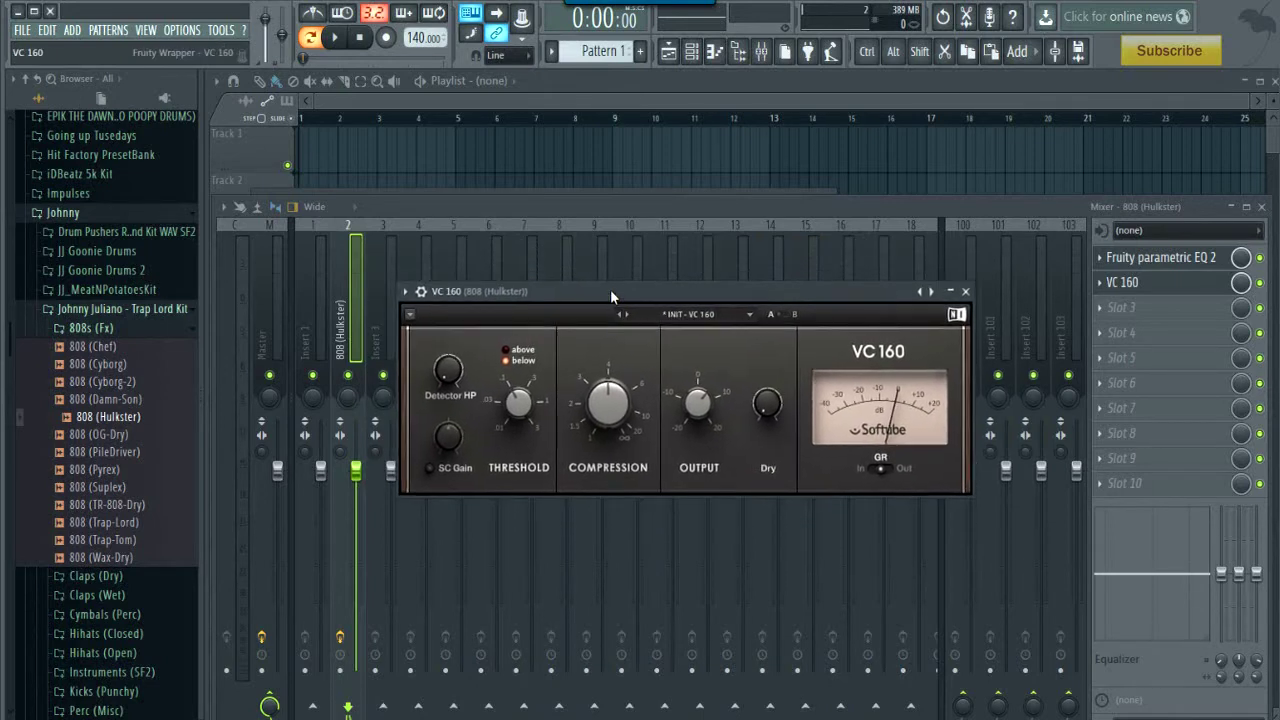
- Set the VC 160 threshold to 155 mV and raise its compression ratio to about 6
mouse_move(603, 393)
mouse_move(504, 411)
scroll(515, 407, "up", 4)
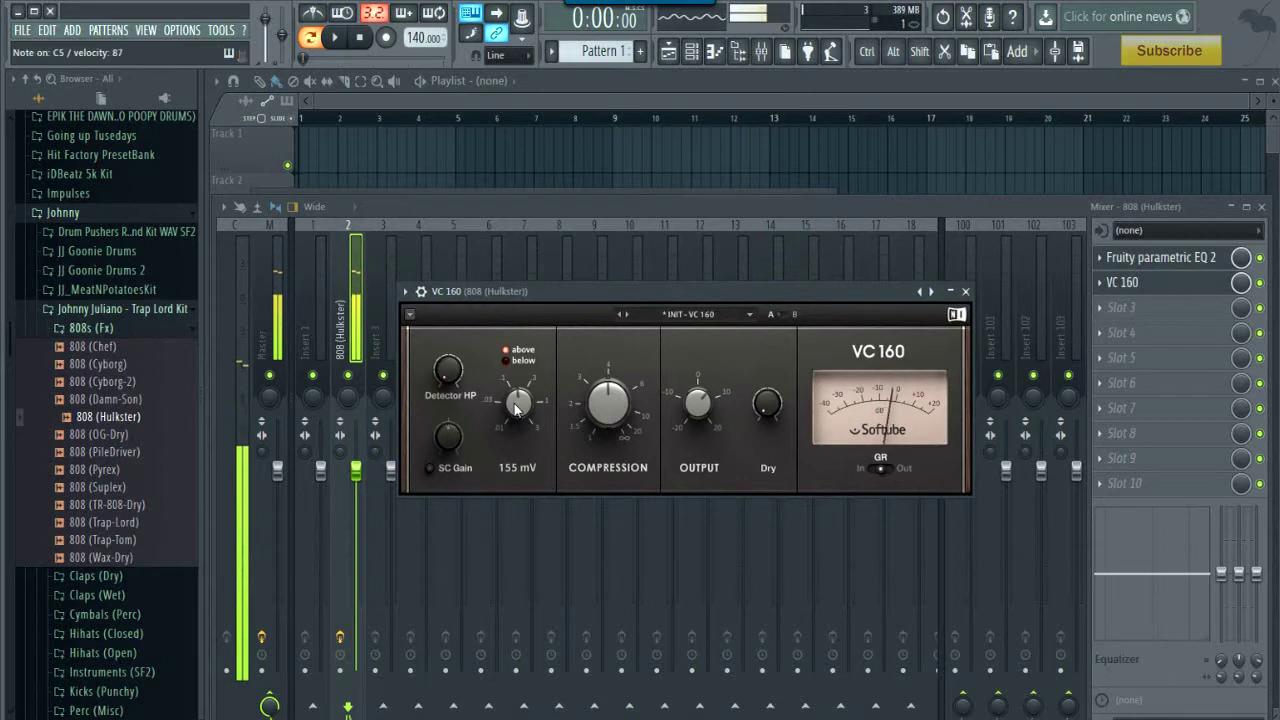
scroll(591, 407, "up", 3)
- Set the VC 160 Detector HP to about 41.8 Hz and Dry to -32.6 dB, and toggle the effect to compare the sound
scroll(591, 407, "up", 3)
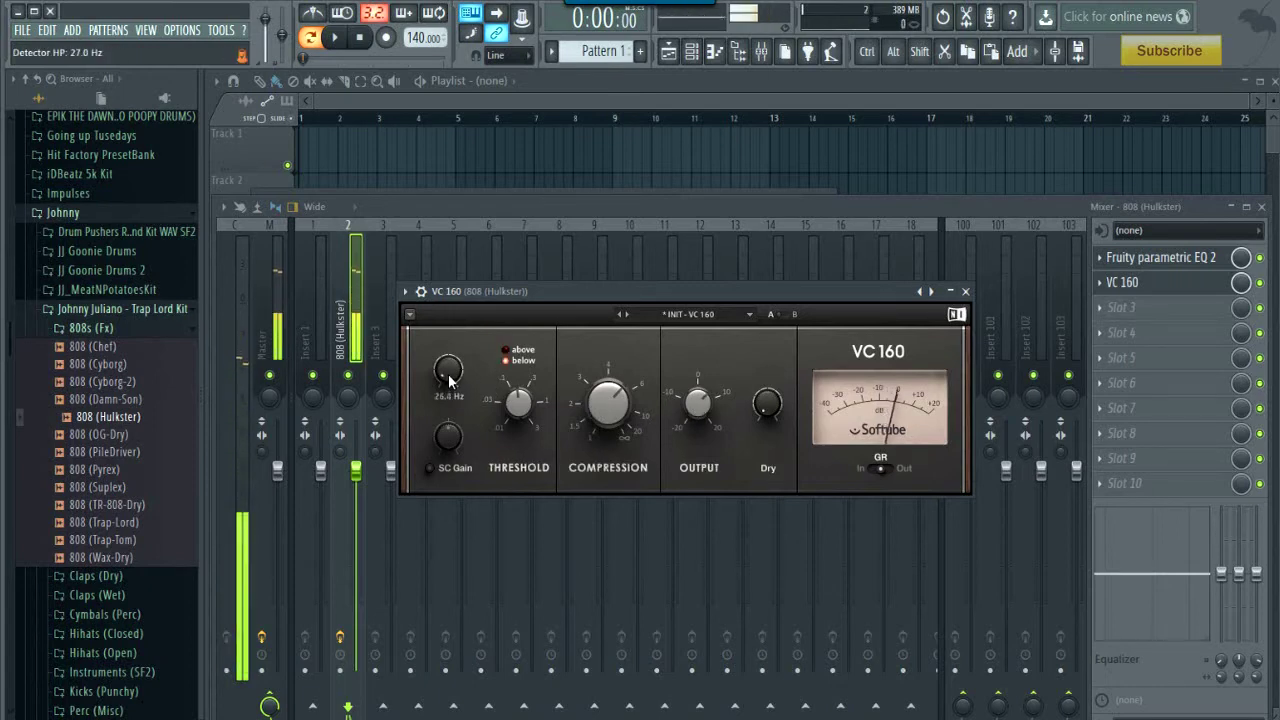
scroll(448, 375, "up", 3)
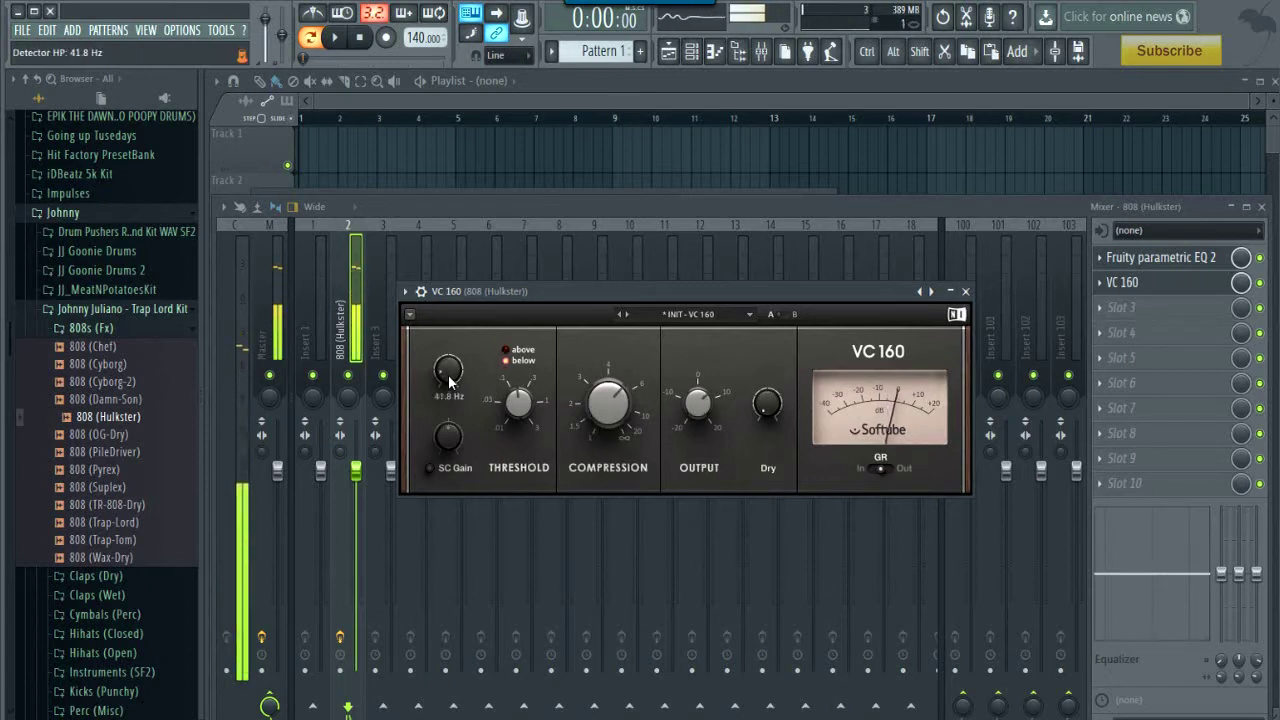
scroll(448, 374, "up", 1)
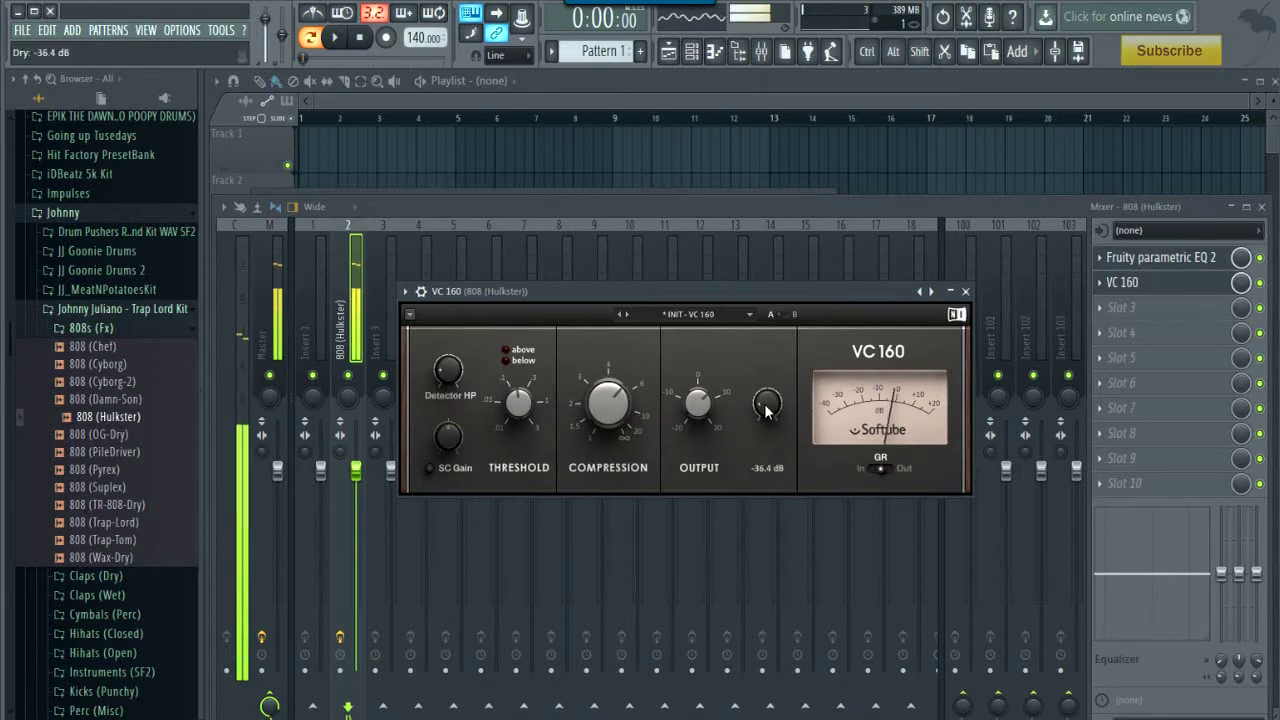
scroll(767, 408, "up", 2)
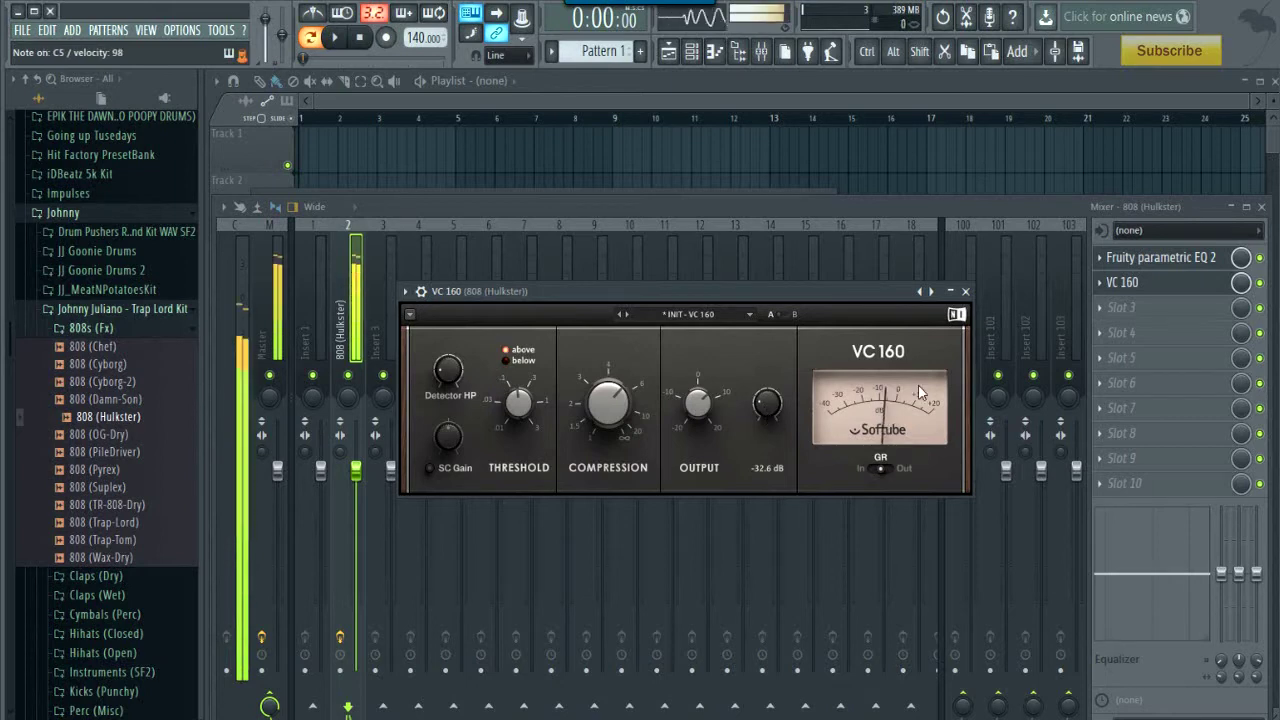
left_click(1262, 283)
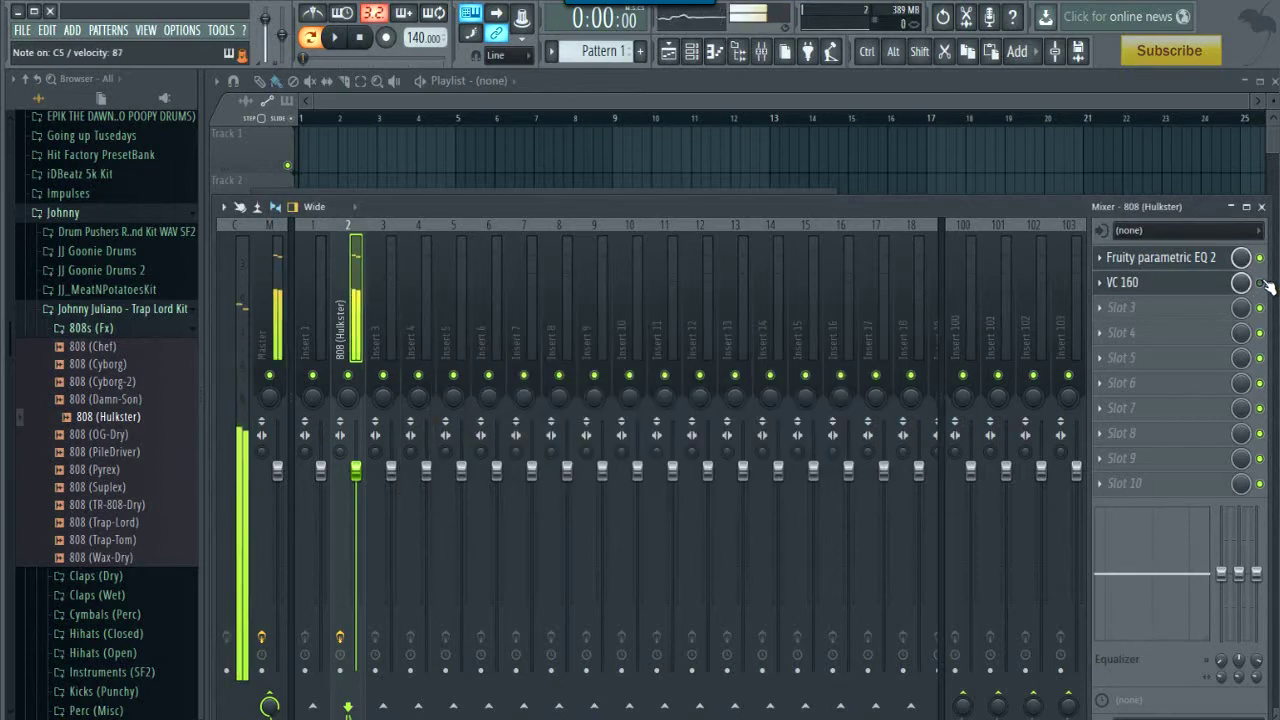
- Add the Driver distortion to the third effect slot of the 808 mixer track and move its window clear of the mixer track
left_click(1122, 310)
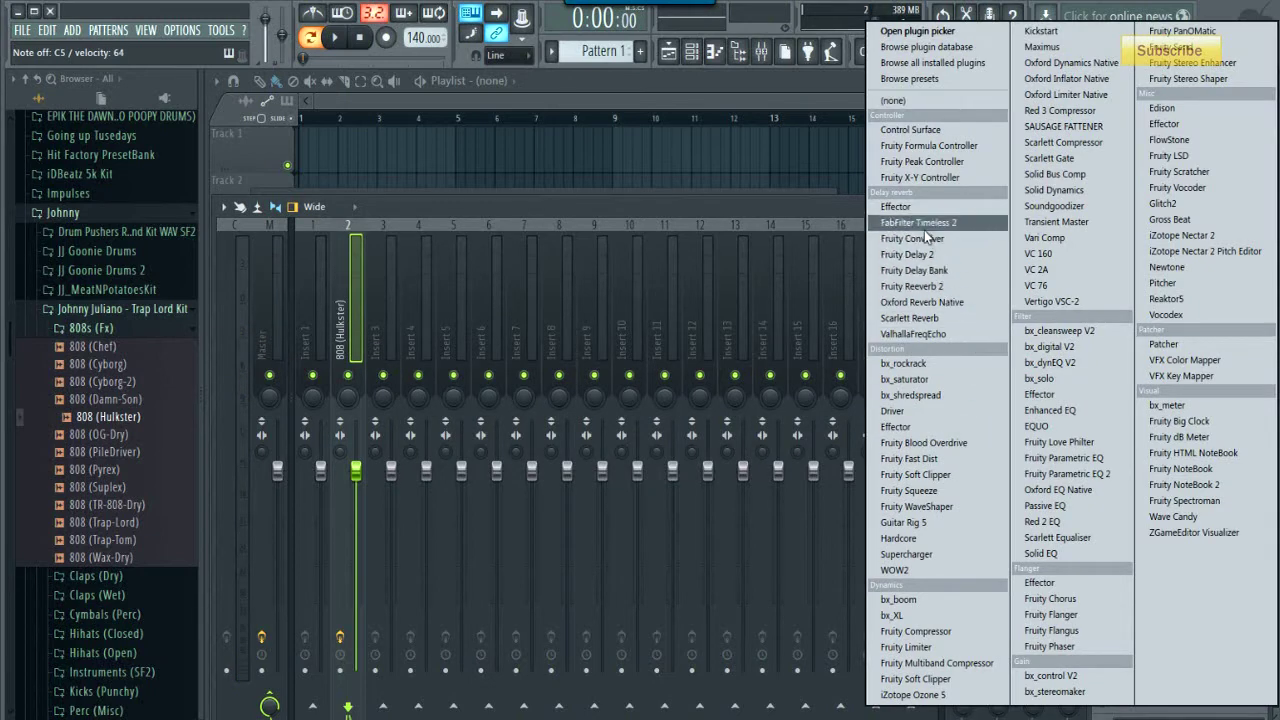
left_click(893, 410)
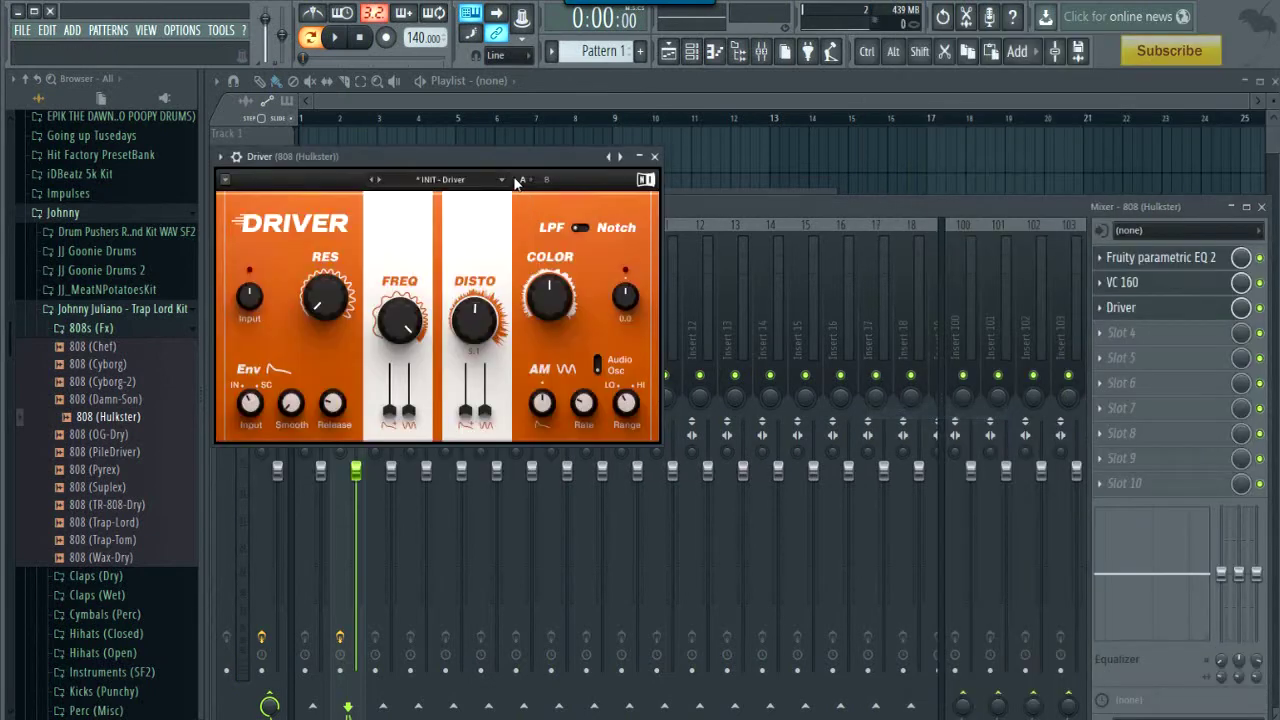
left_click_drag(507, 156, 770, 268)
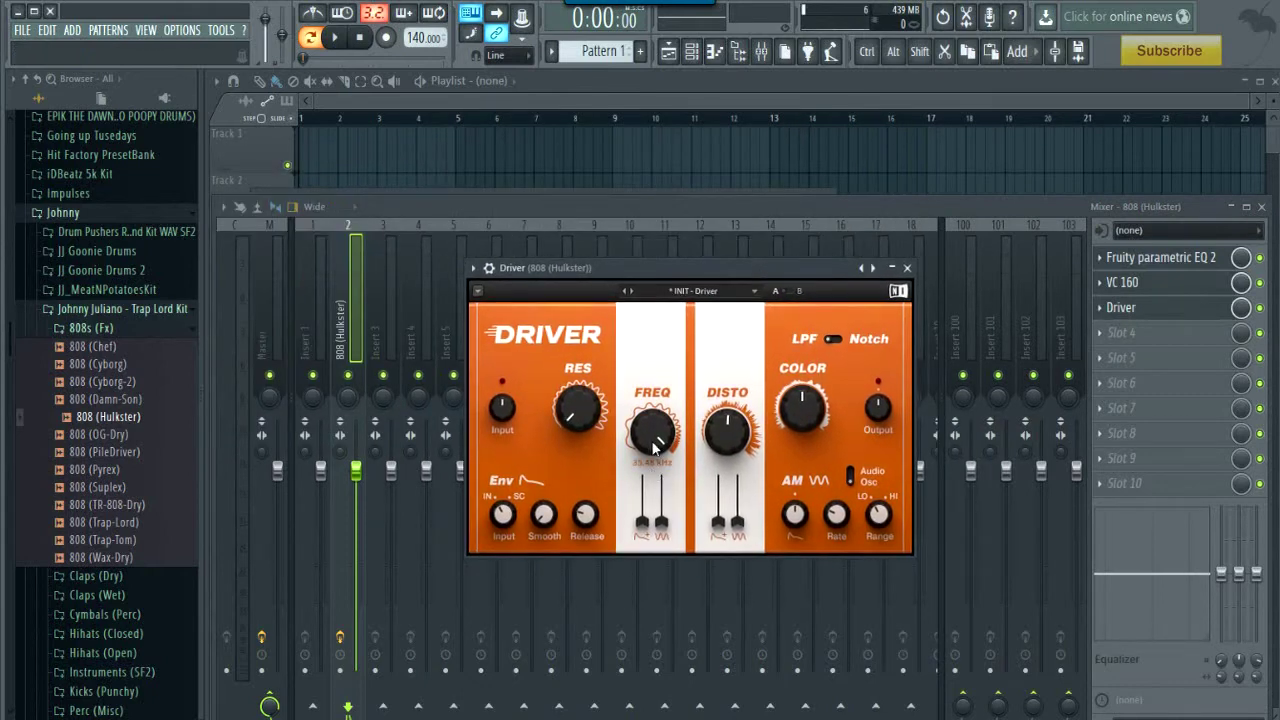
- Set Driver's frequency to about 12.08 kHz and resonance to 0.4, and close the plugin window
scroll(657, 444, "down", 3)
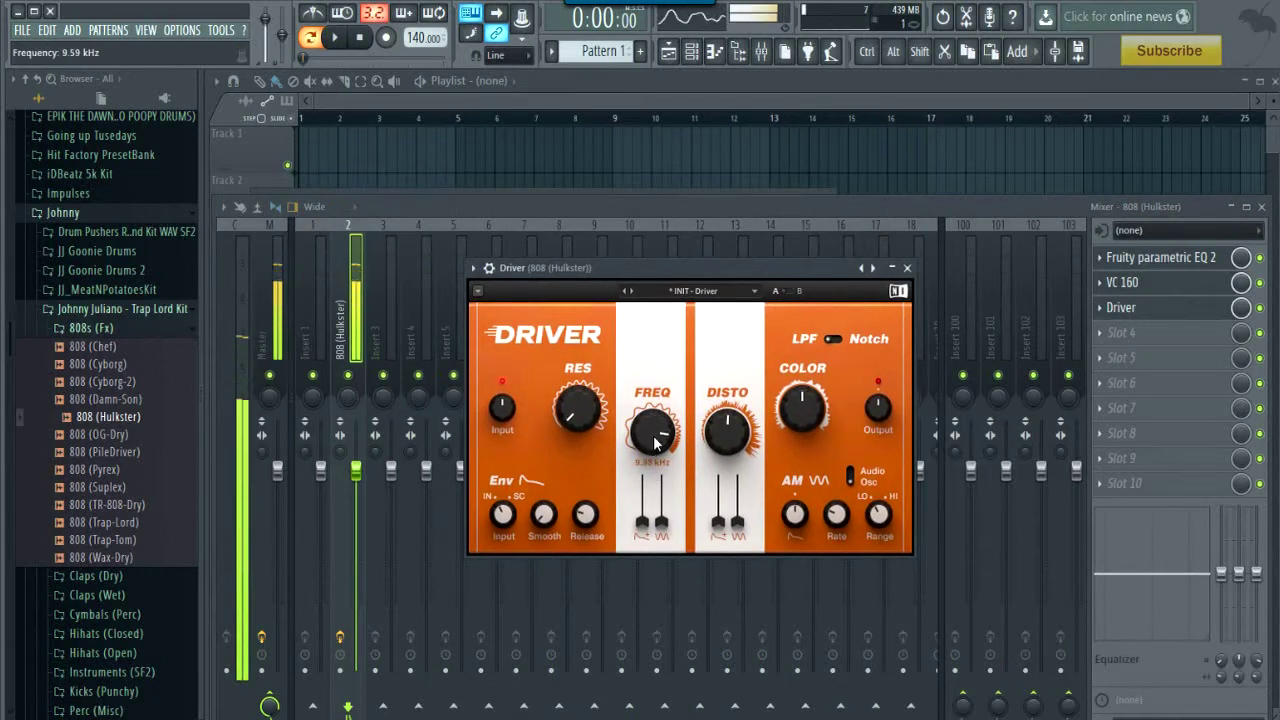
scroll(657, 444, "up", 2)
scroll(657, 443, "up", 1)
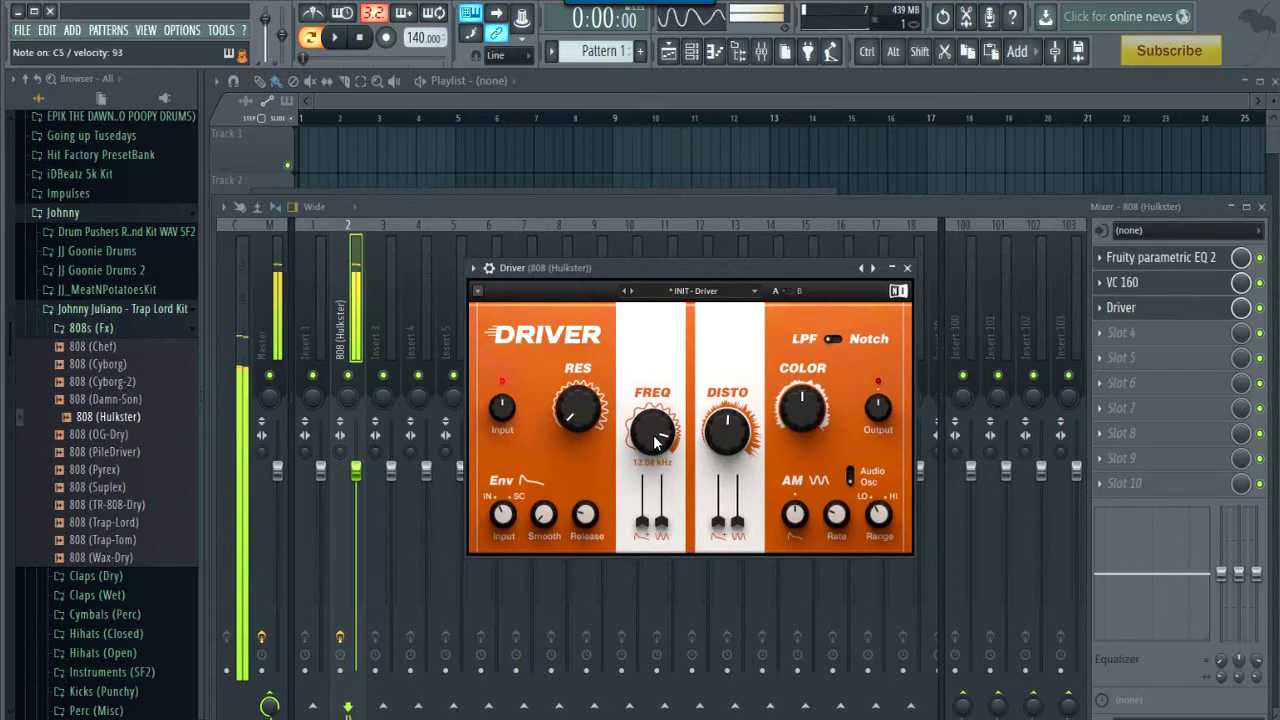
scroll(593, 422, "up", 2)
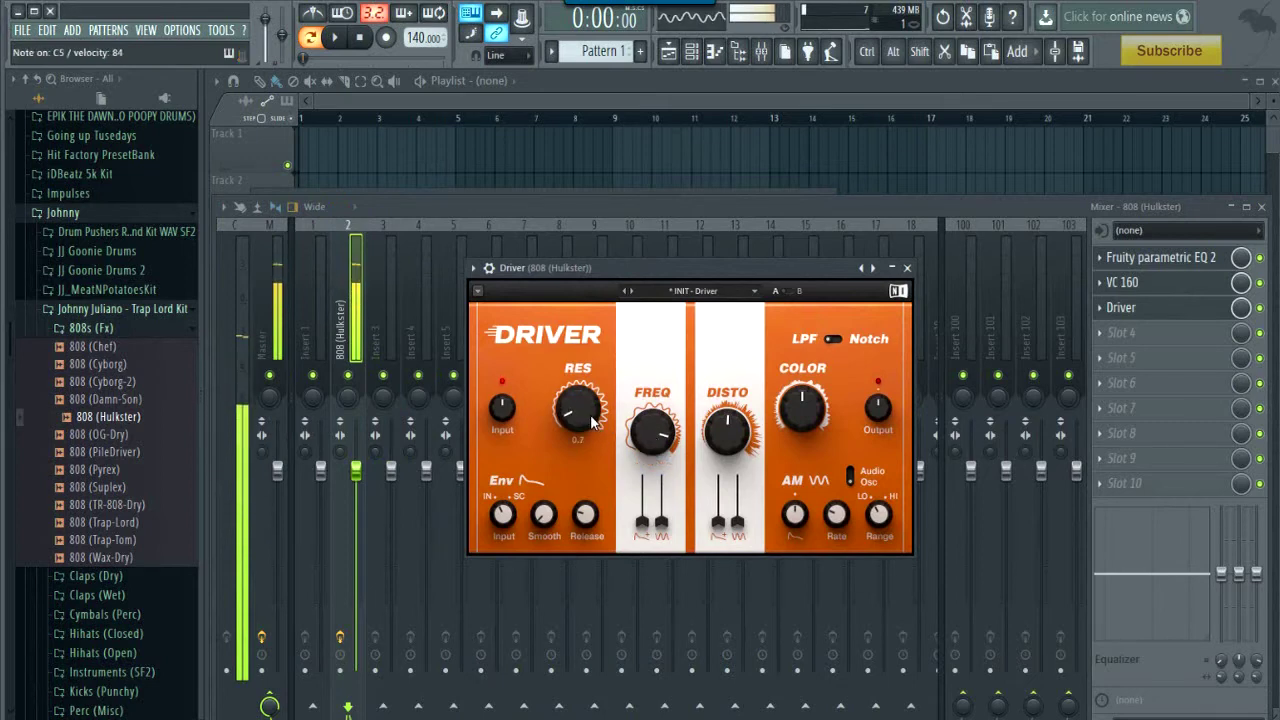
scroll(593, 422, "down", 2)
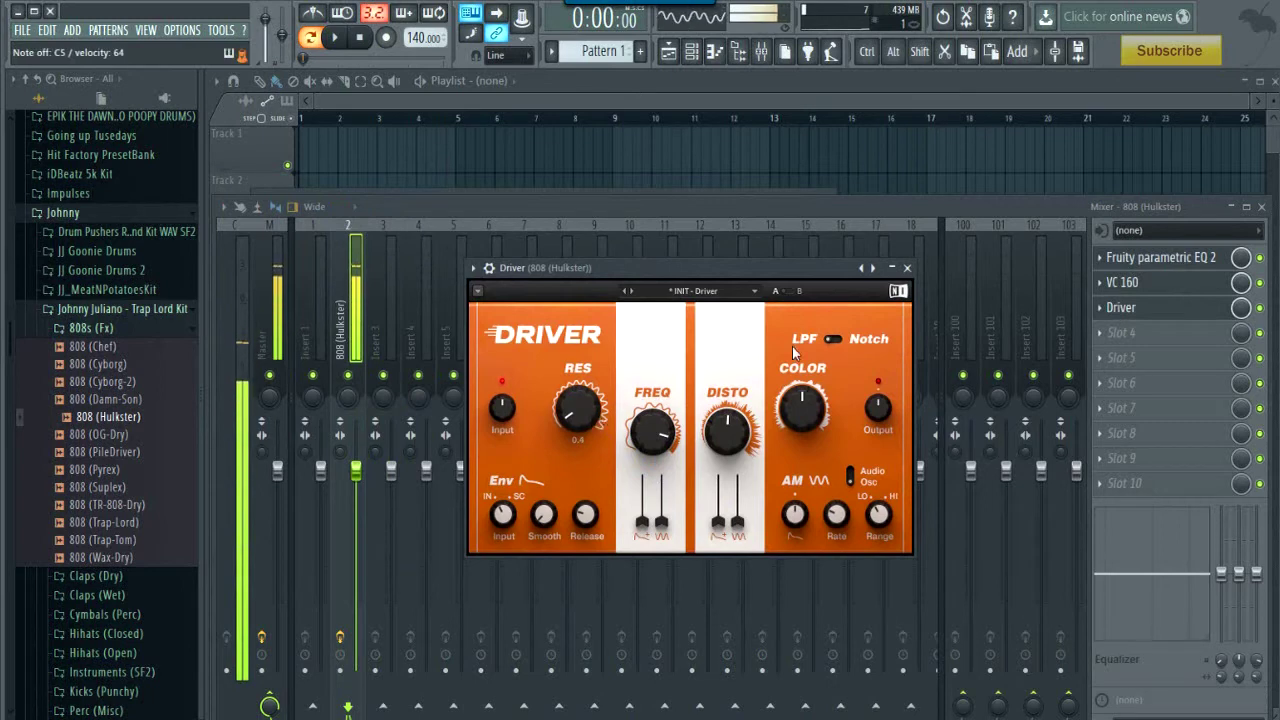
left_click(907, 268)
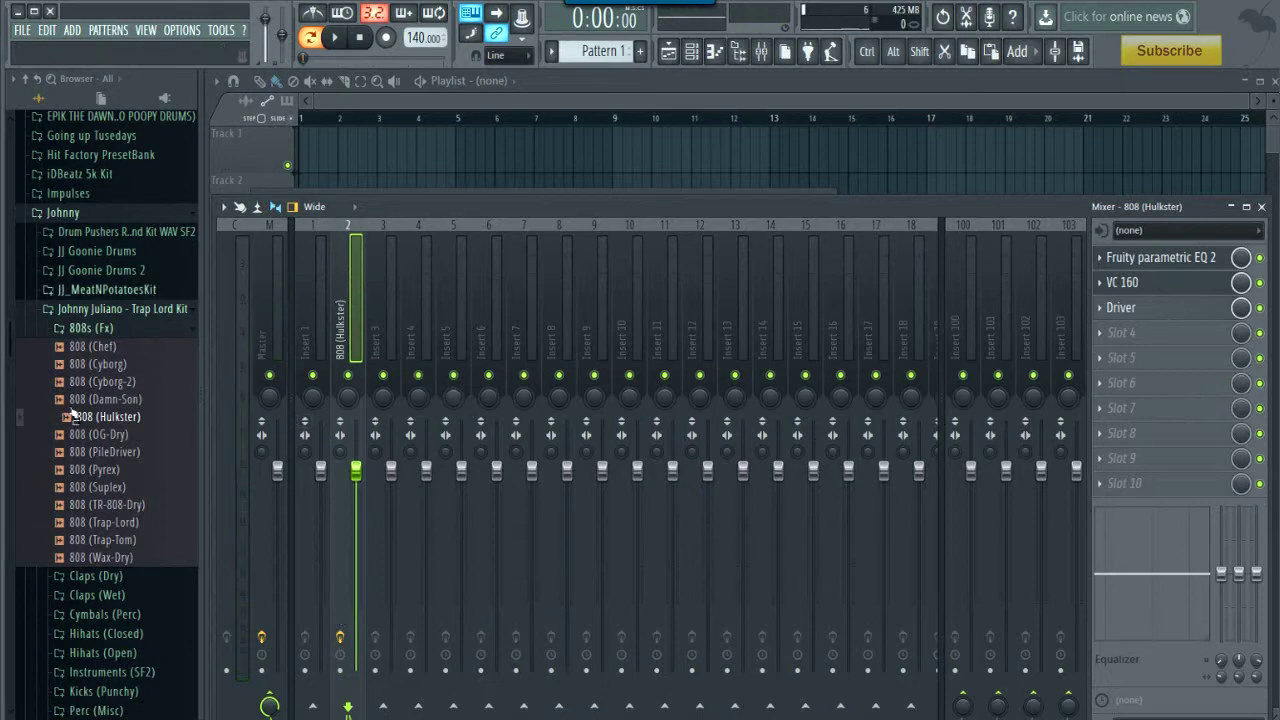
- Open the piano roll of the 808 (Hulkster) channel and draw a two-bar C5 note starting at bar 1
left_click(712, 52)
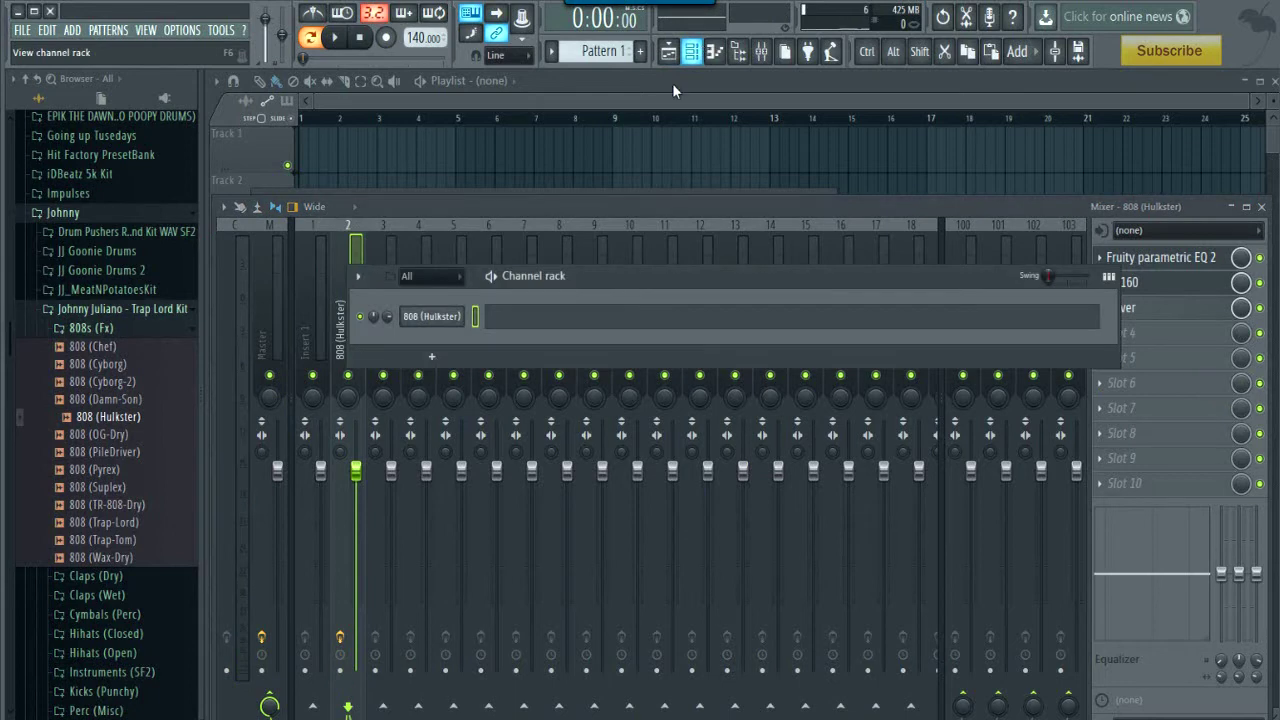
left_click(497, 323)
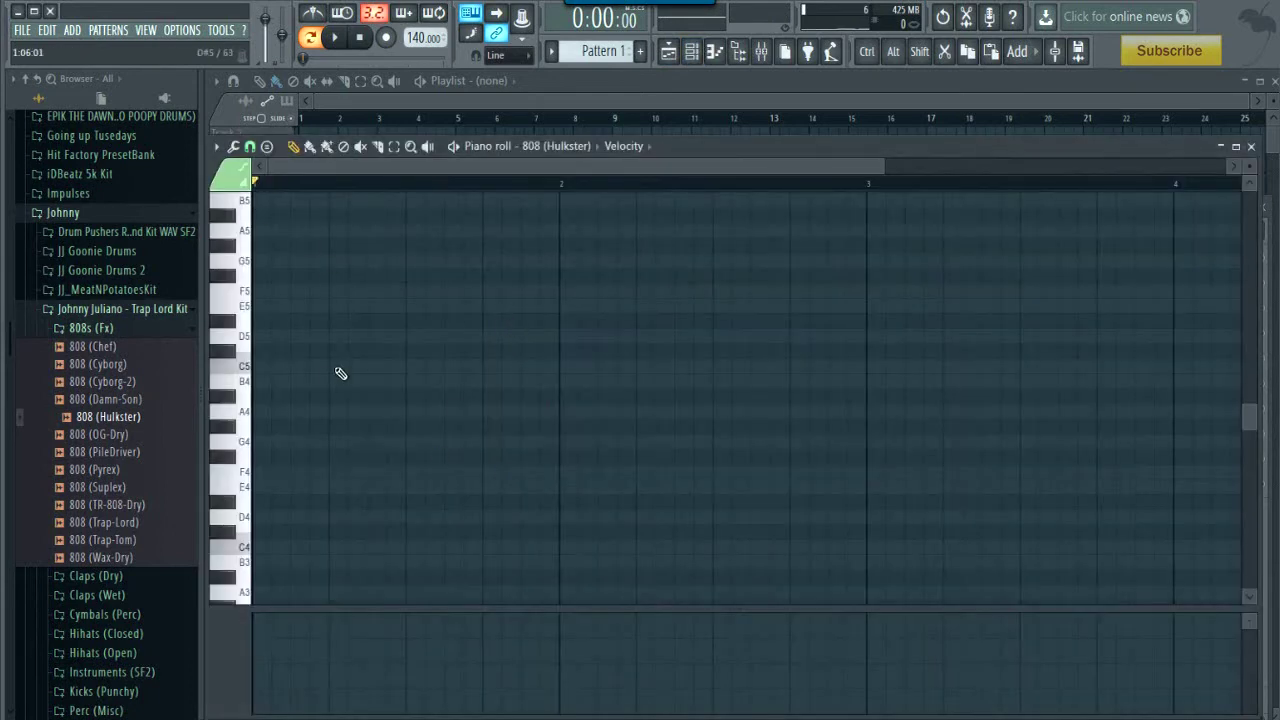
left_click(272, 336)
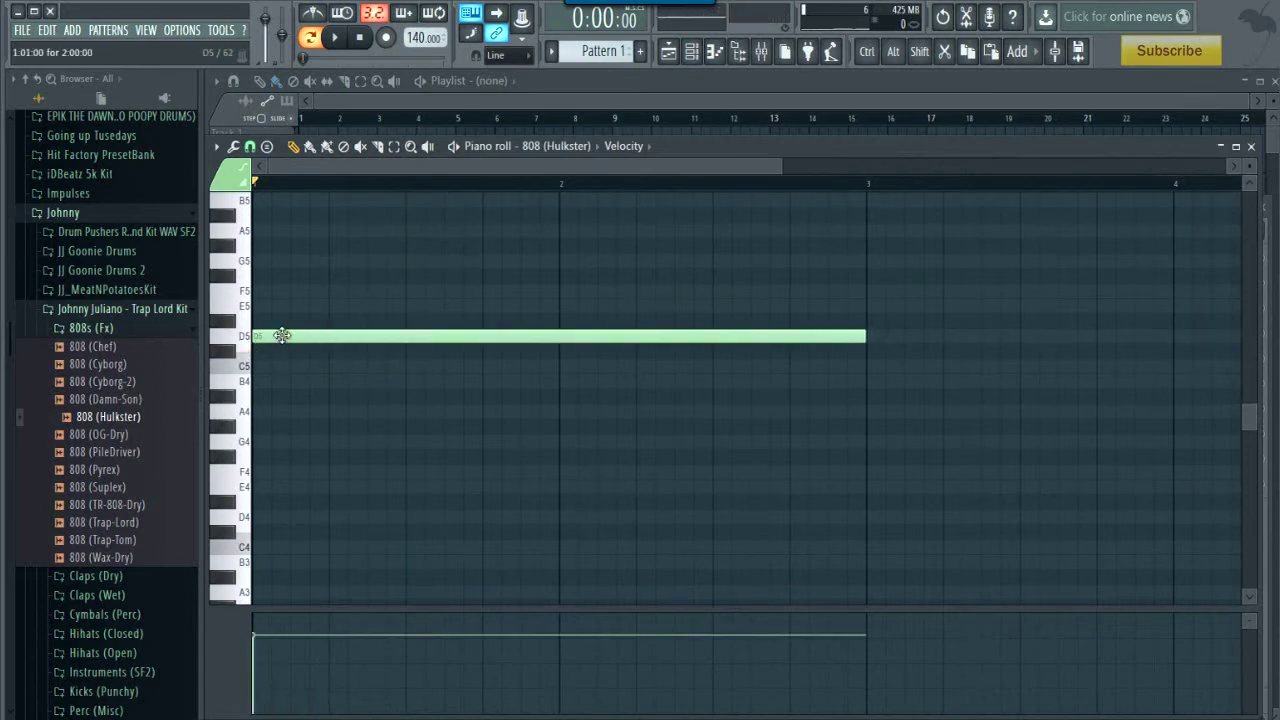
left_click_drag(834, 337, 253, 367)
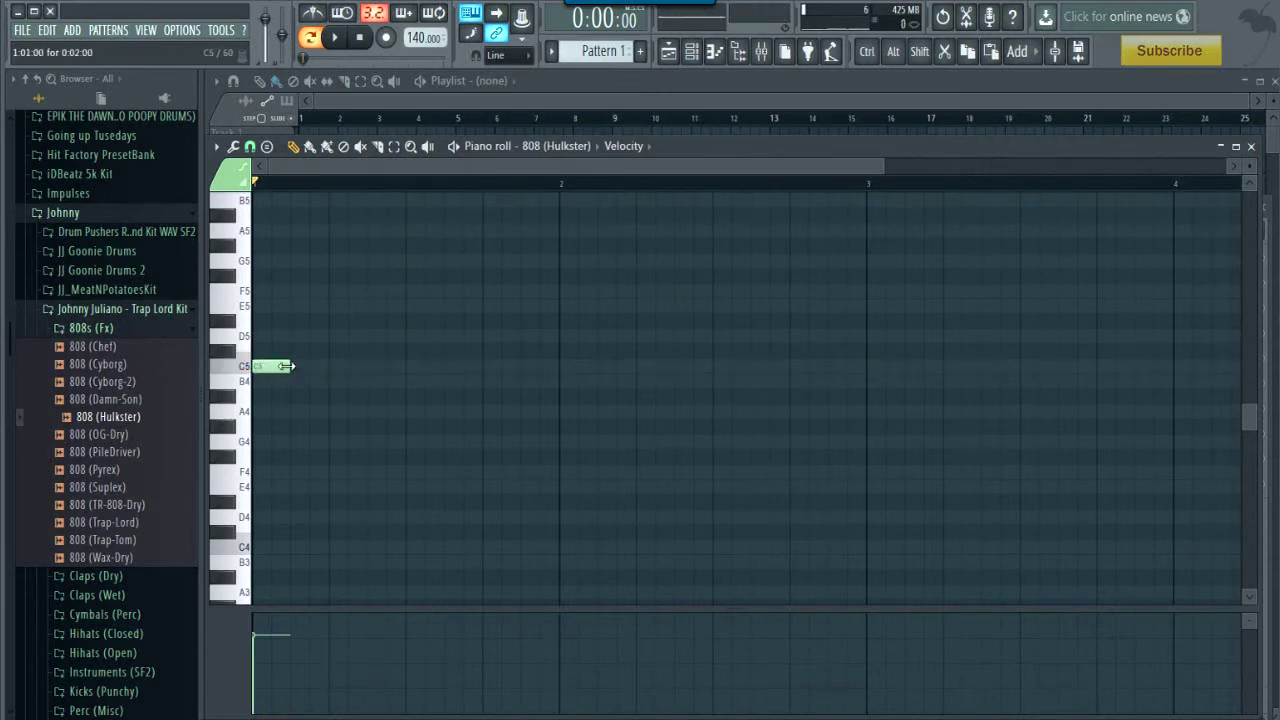
left_click_drag(296, 370, 866, 372)
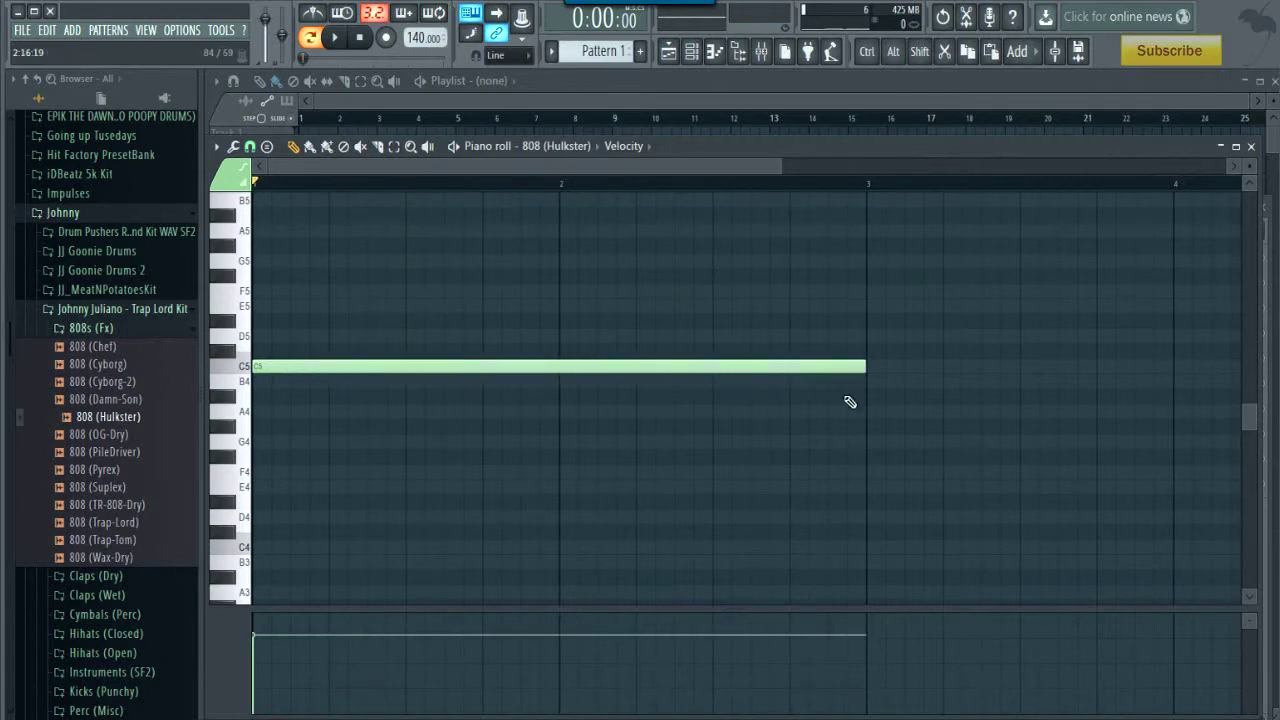
- Play Pattern 1 to listen to the long C5 note, and stop playback
left_click(262, 367)
key("space")
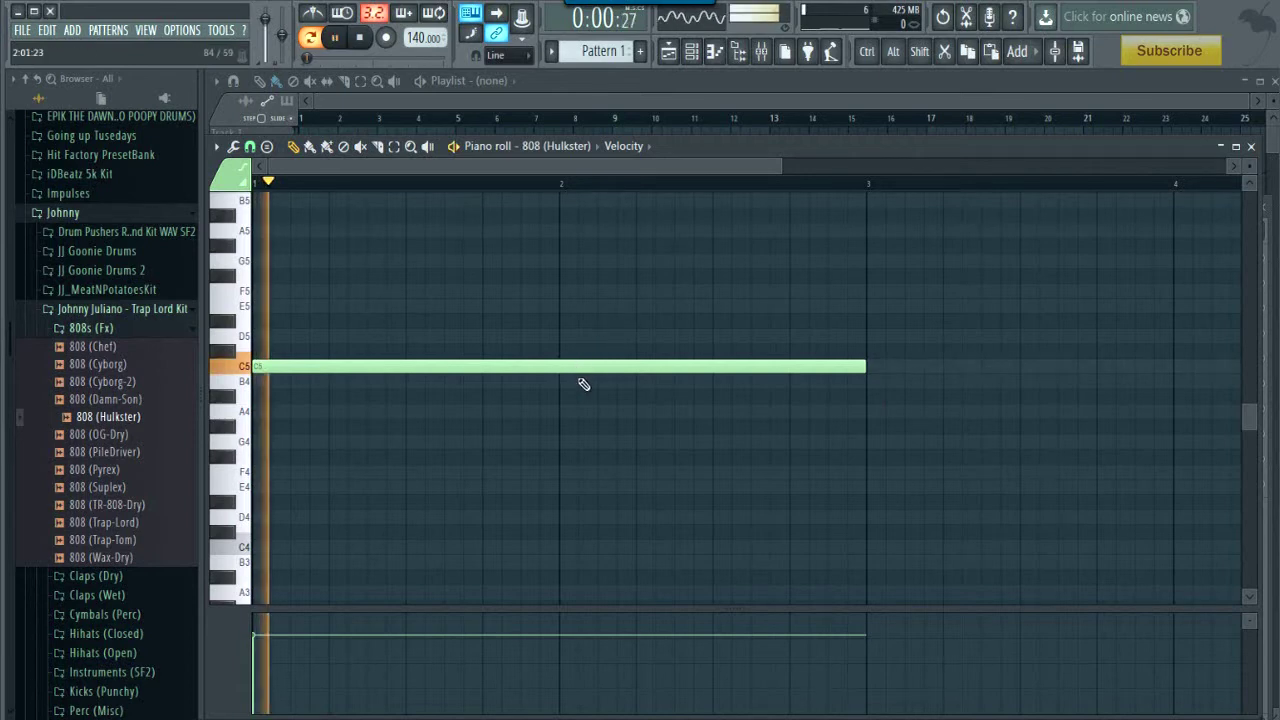
left_click(359, 38)
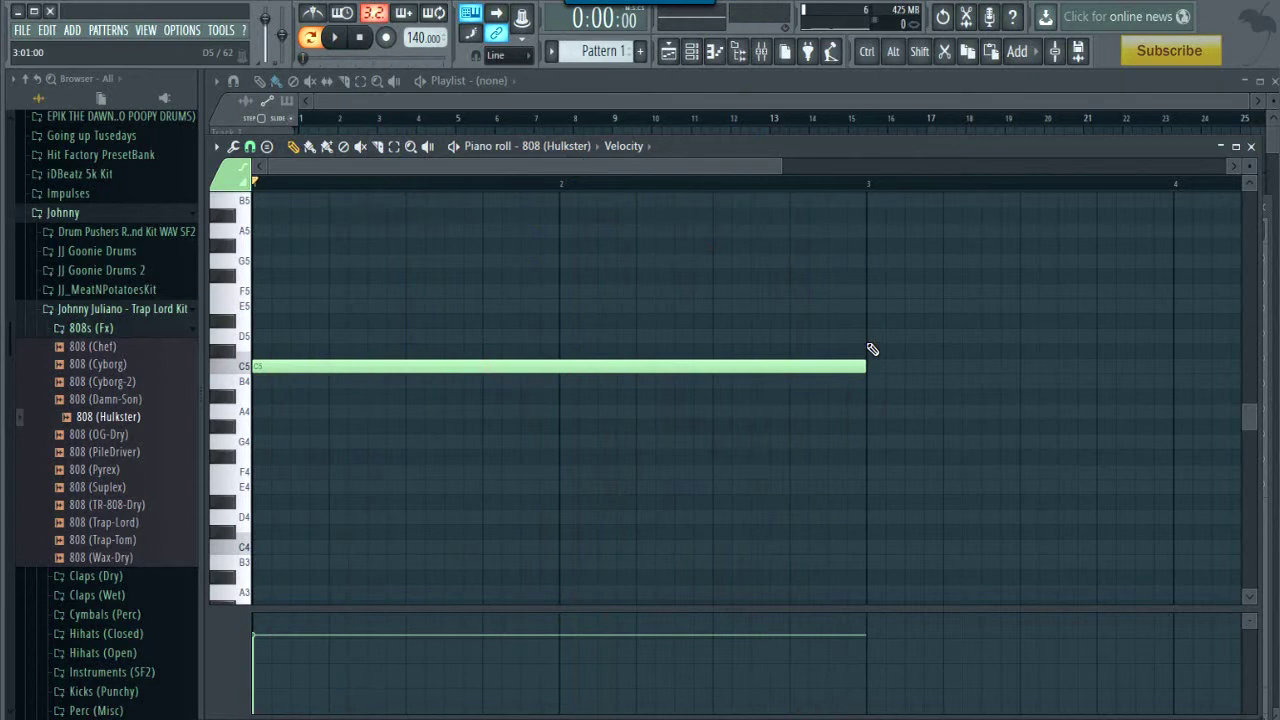
- Open Edison on the Master mixer track and clear the 808 sample it contains
left_click(761, 51)
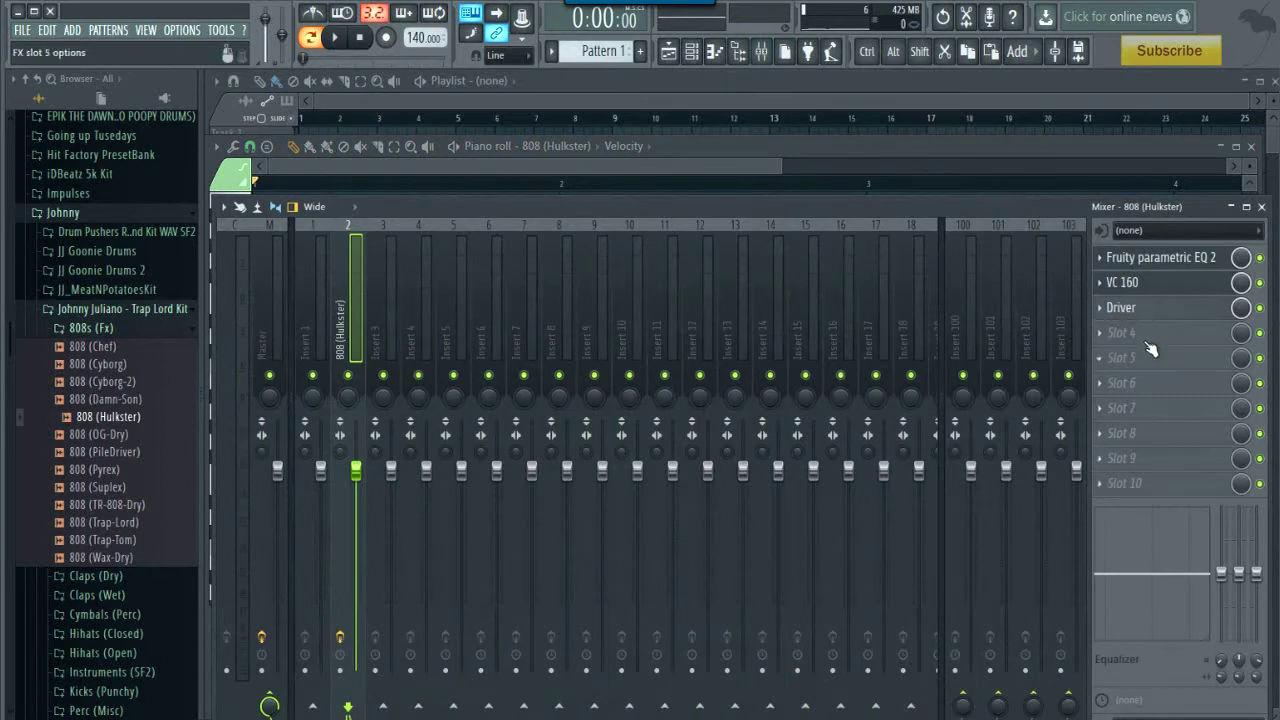
left_click(273, 316)
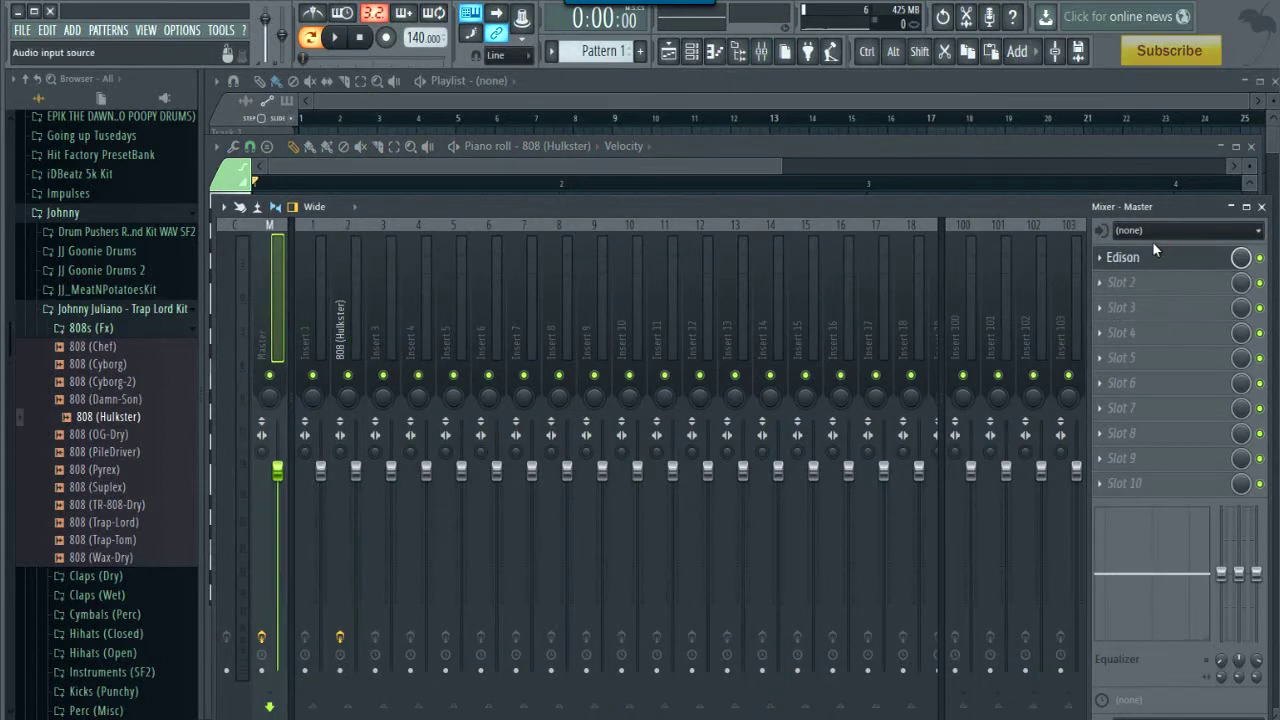
left_click(1122, 257)
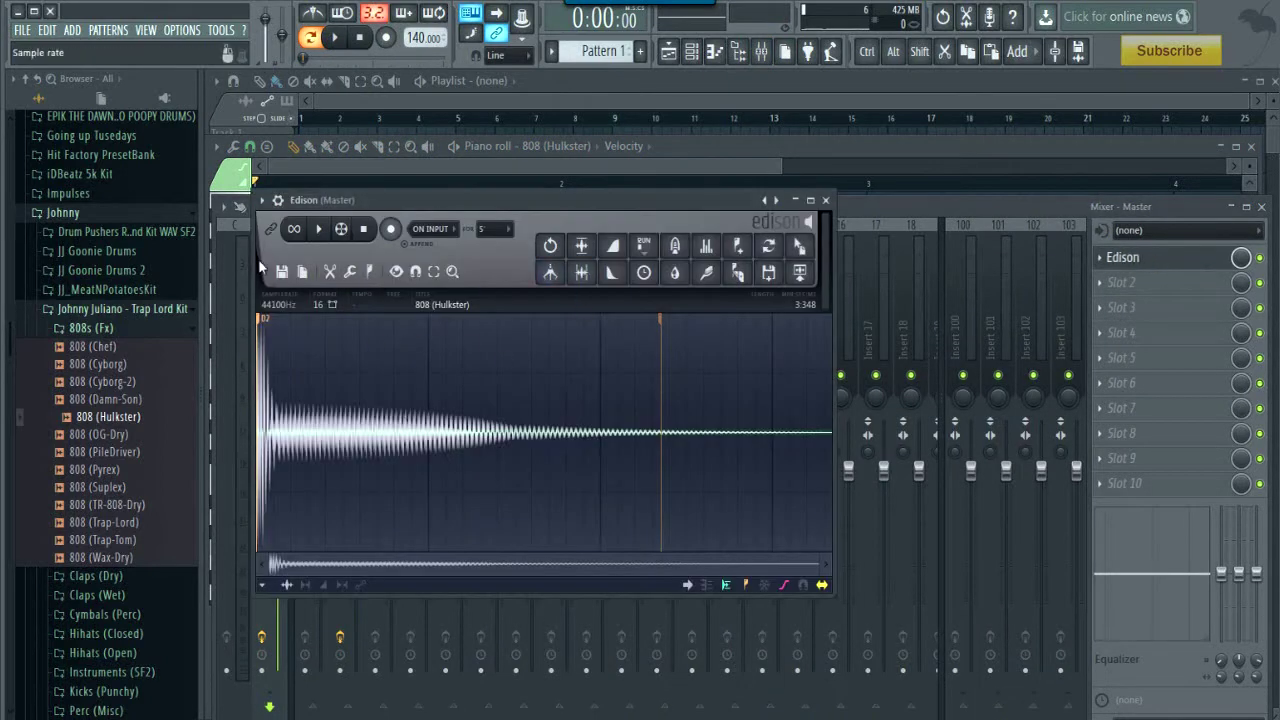
left_click(330, 272)
left_click(371, 389)
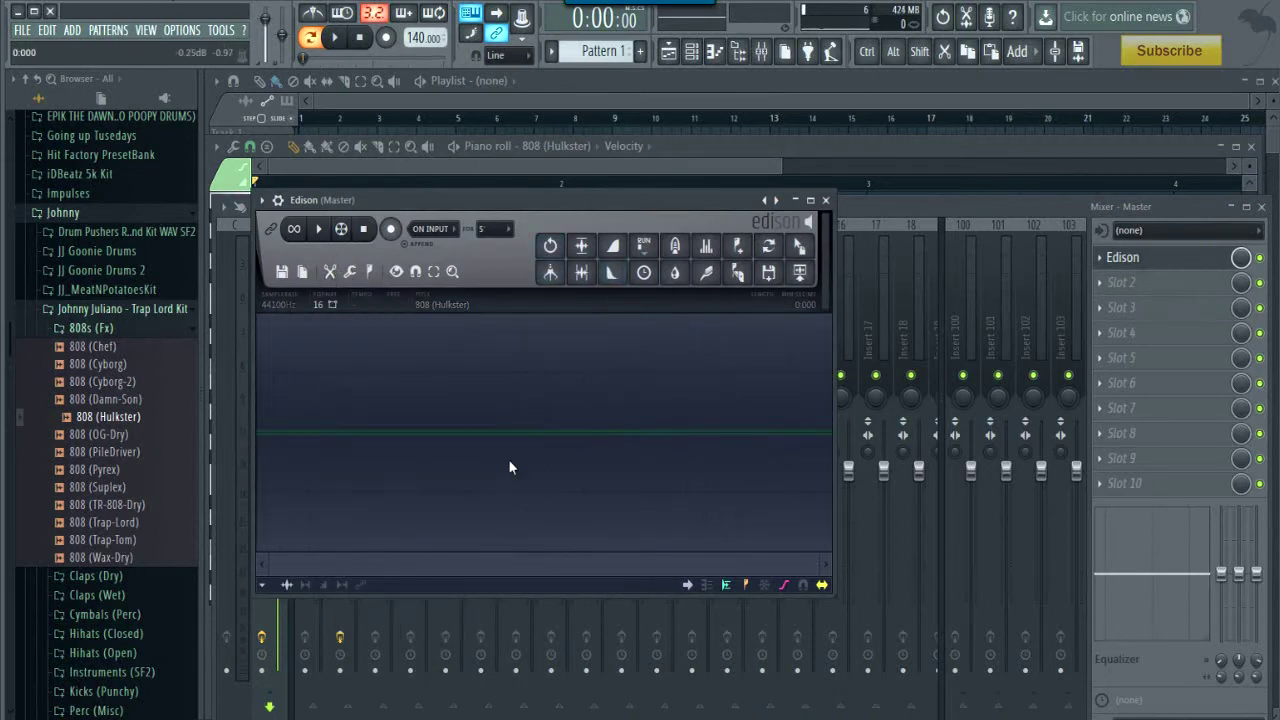
- Set Edison's sample format to Mono with 16Bit int precision
left_click(301, 273)
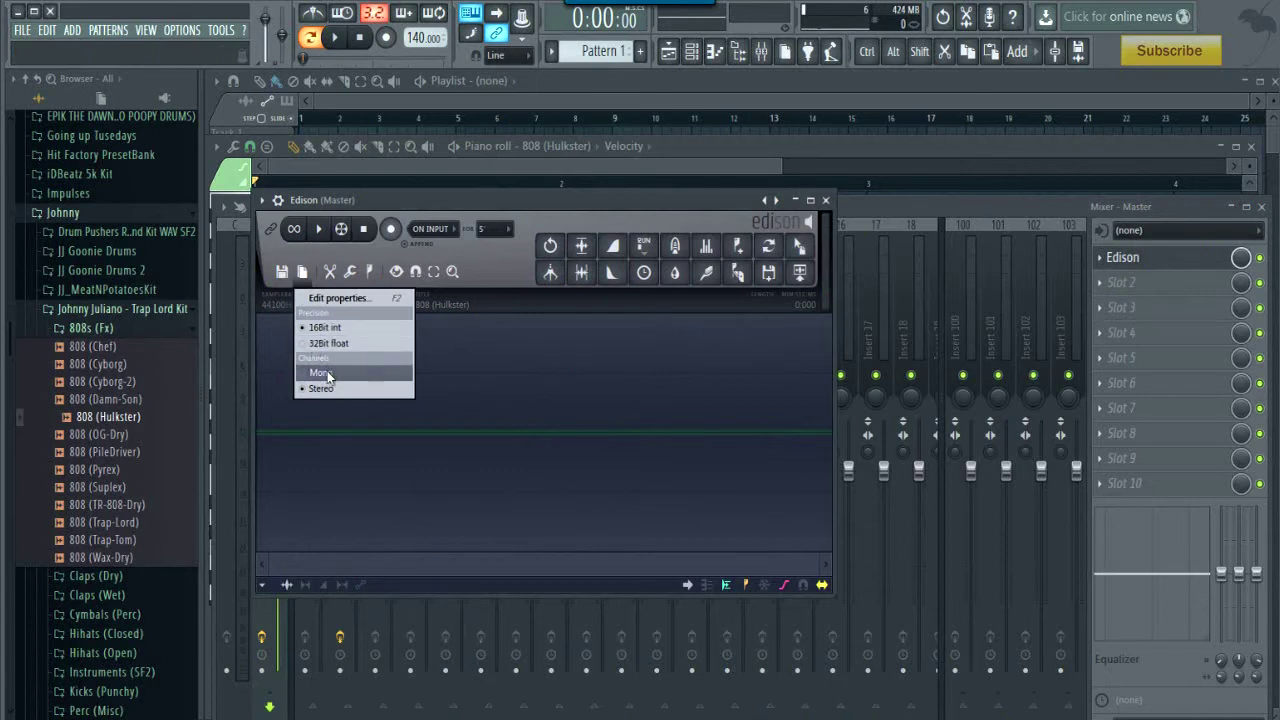
left_click(325, 370)
left_click(309, 287)
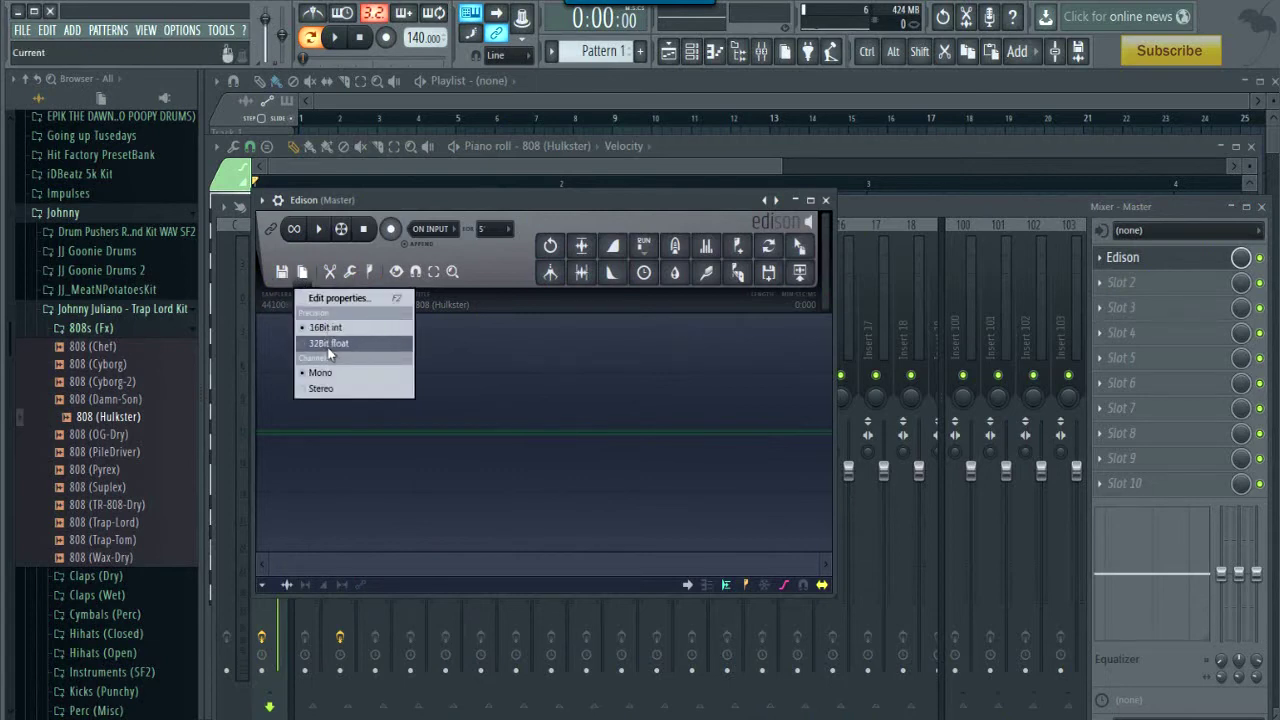
left_click(337, 331)
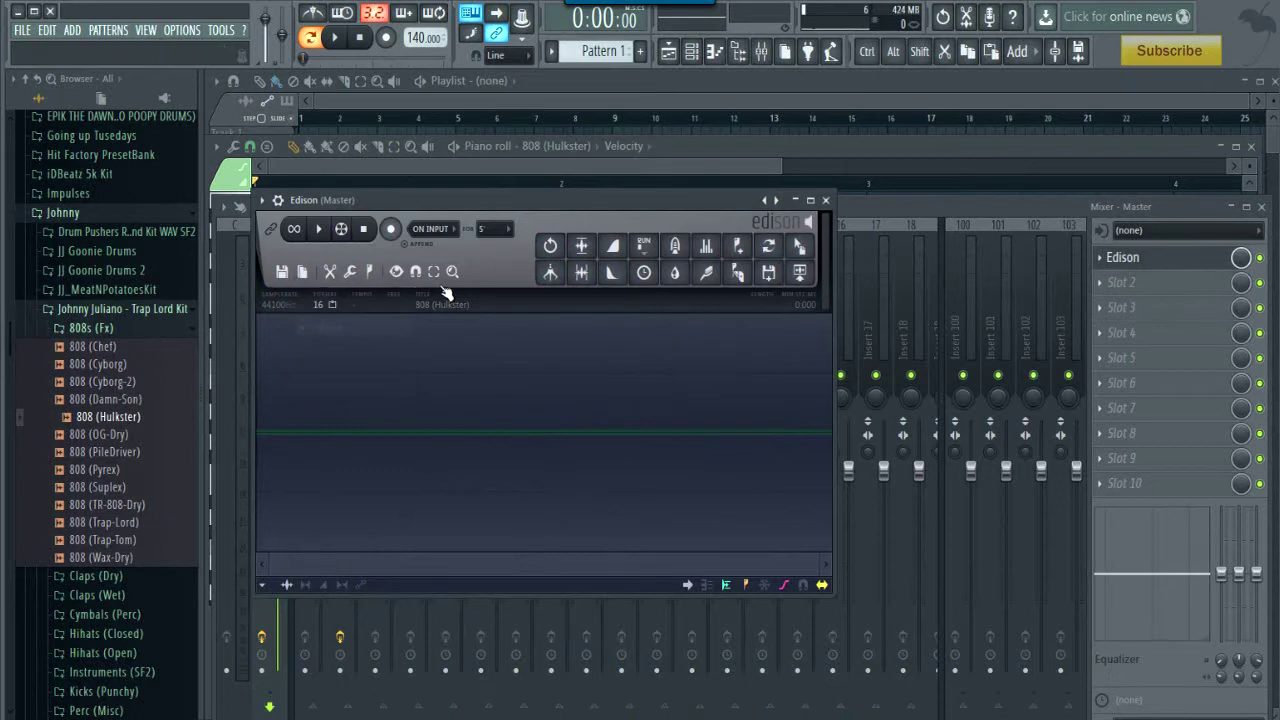
- Set Edison to record on play, and record the playing 808 pattern for just over two loops
left_click(436, 241)
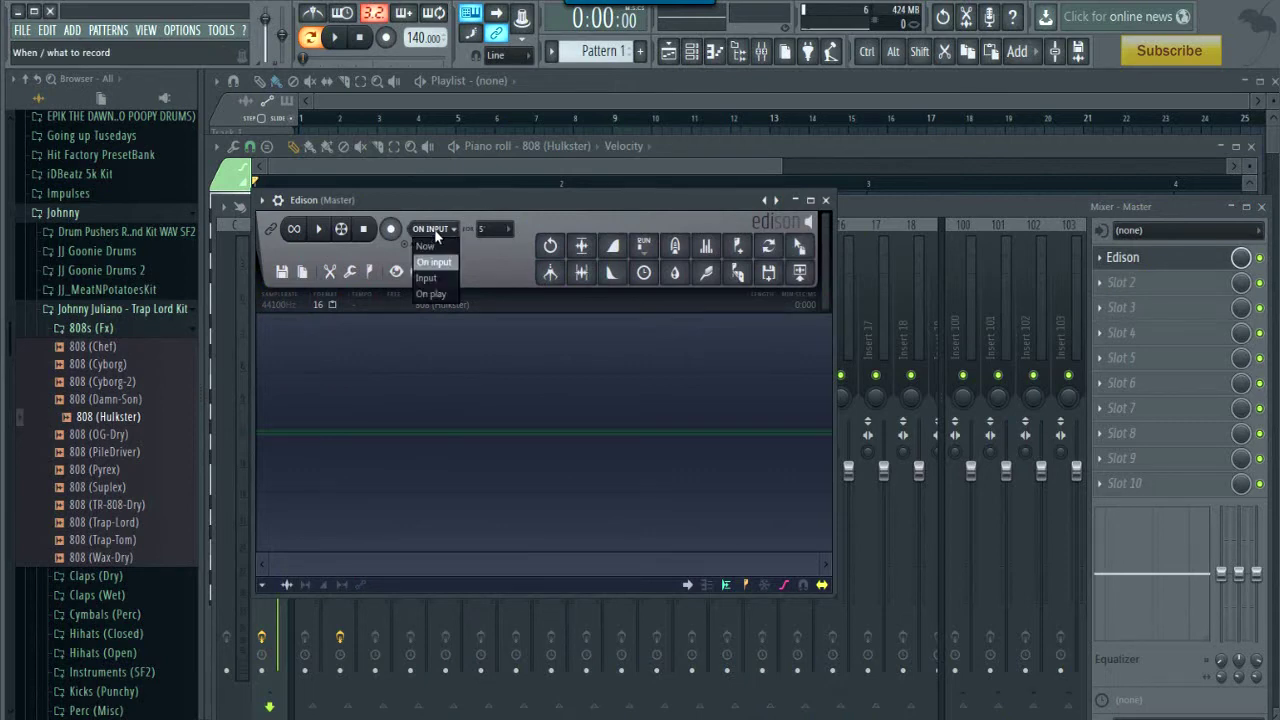
left_click(442, 293)
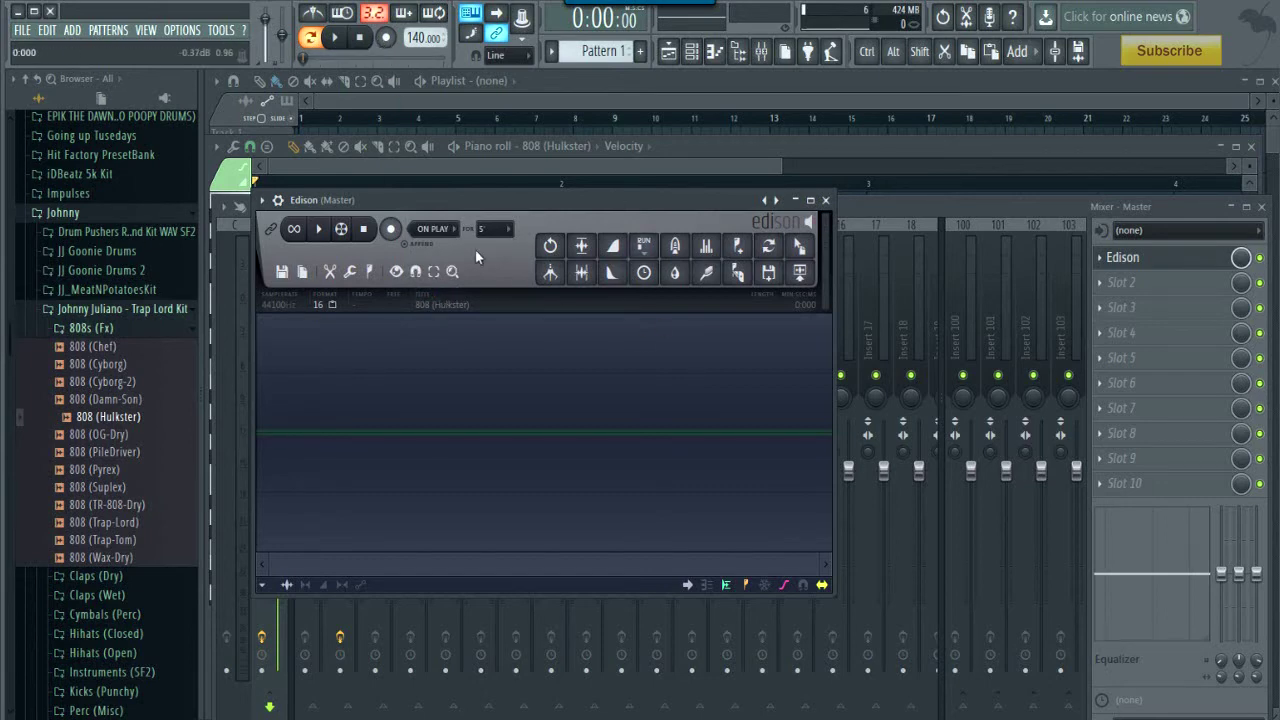
left_click(391, 229)
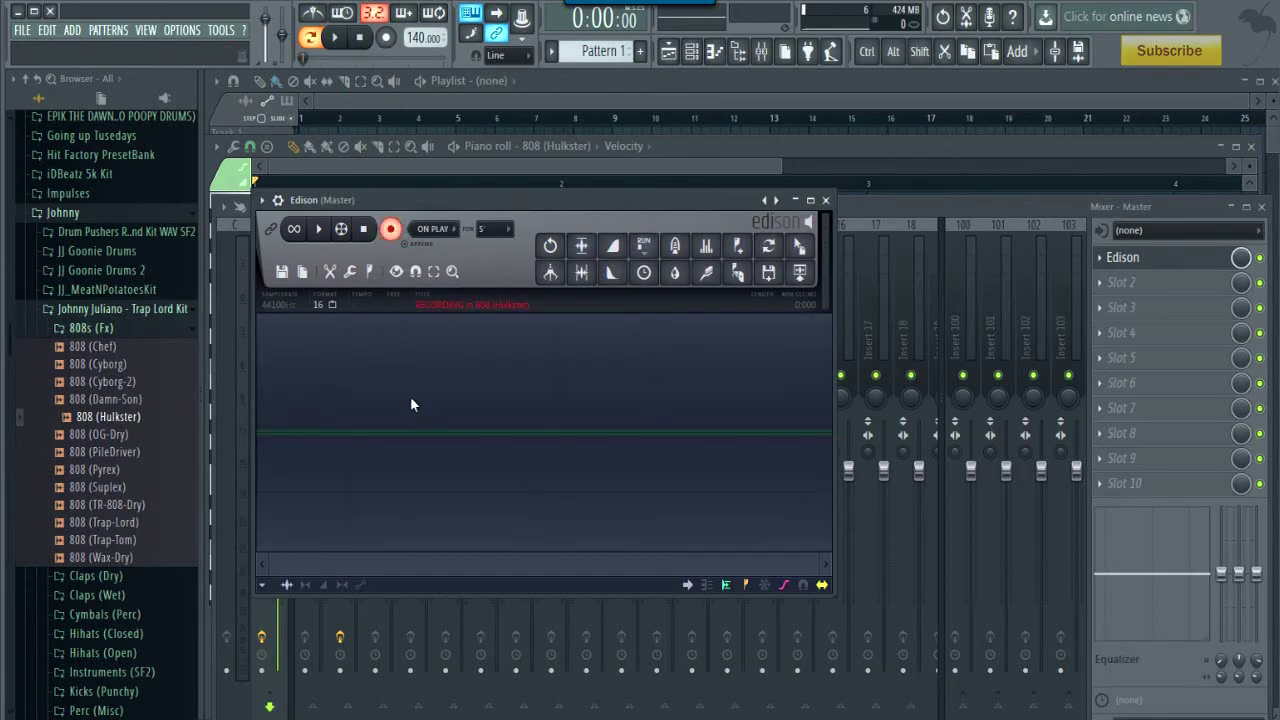
left_click(338, 38)
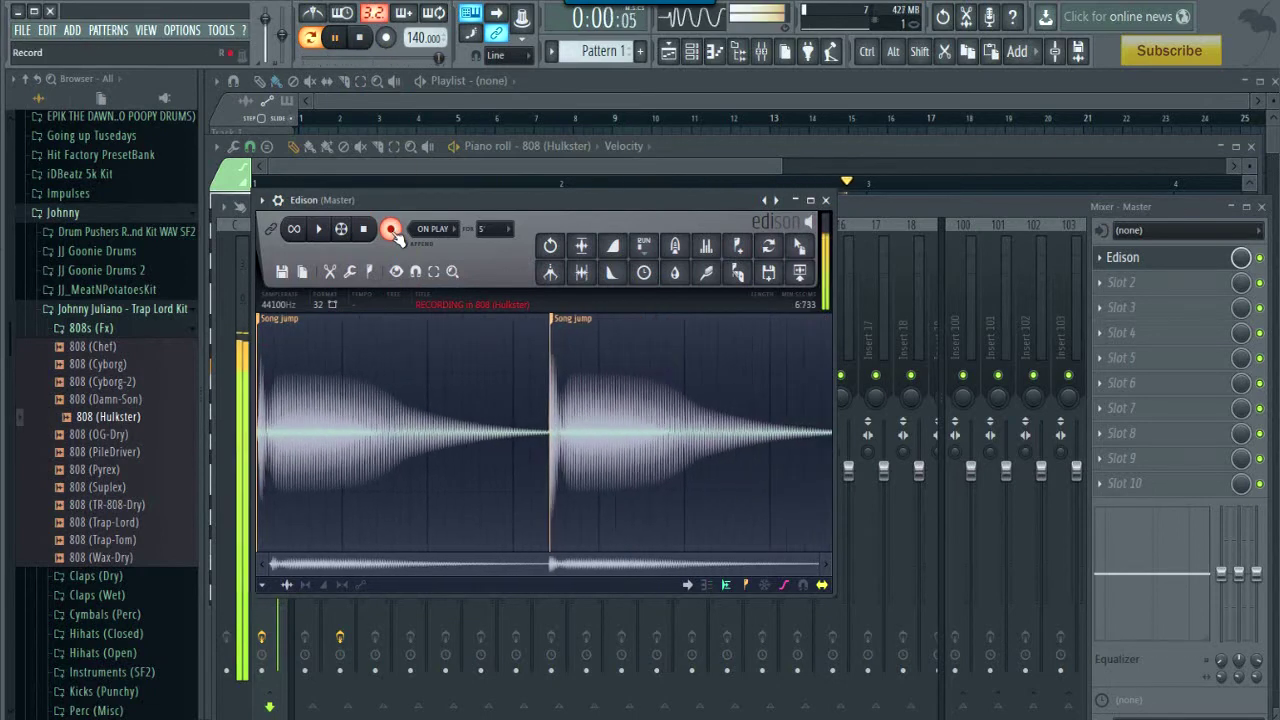
left_click(359, 38)
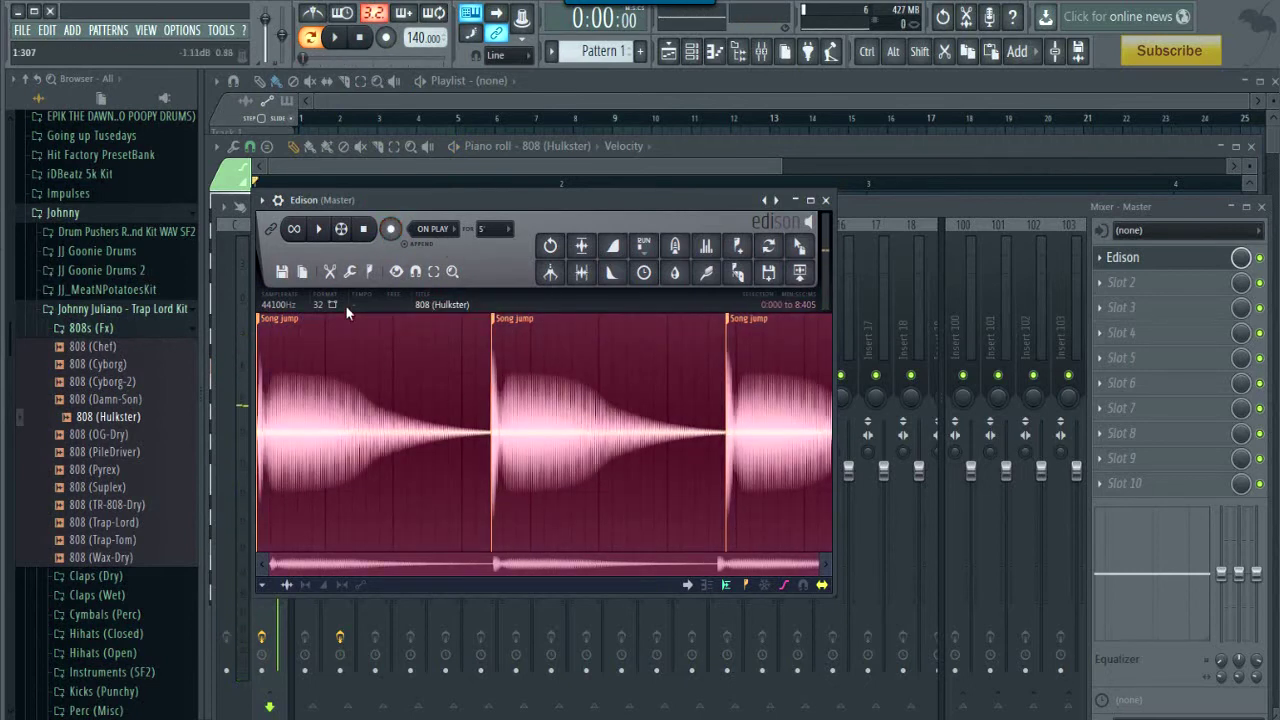
- Trim the Edison recording to the second full 808 hit between its Song jump markers, and play the trimmed note
scroll(341, 433, "up", 5)
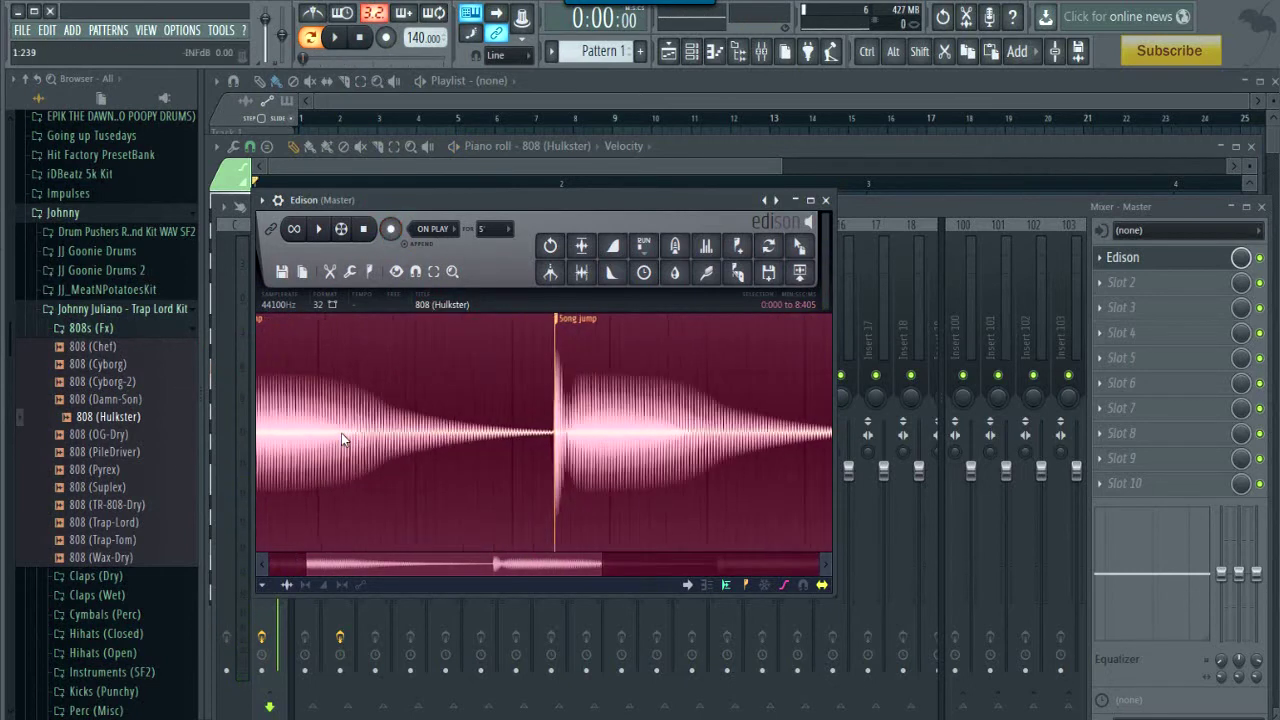
mouse_move(405, 566)
left_mouse_down()
mouse_move(272, 566)
mouse_move(480, 573)
left_mouse_up()
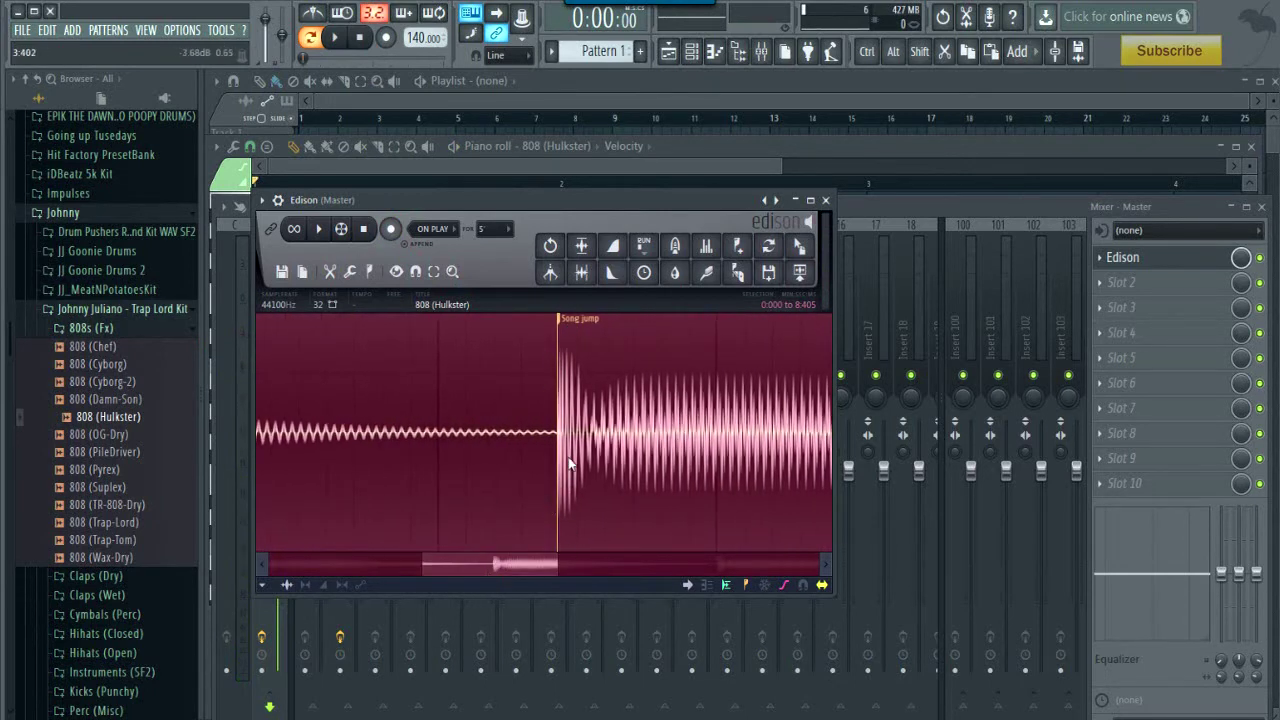
left_click_drag(519, 565, 886, 564)
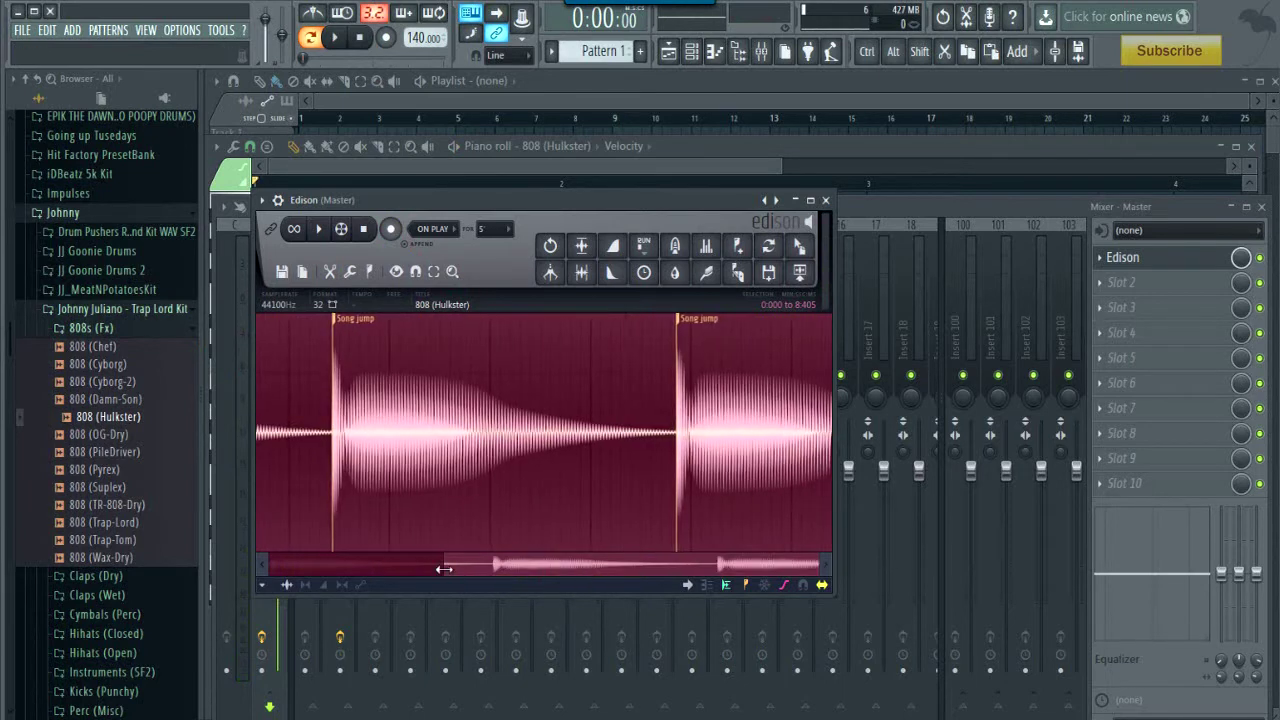
left_click_drag(443, 569, 262, 568)
left_click(498, 322)
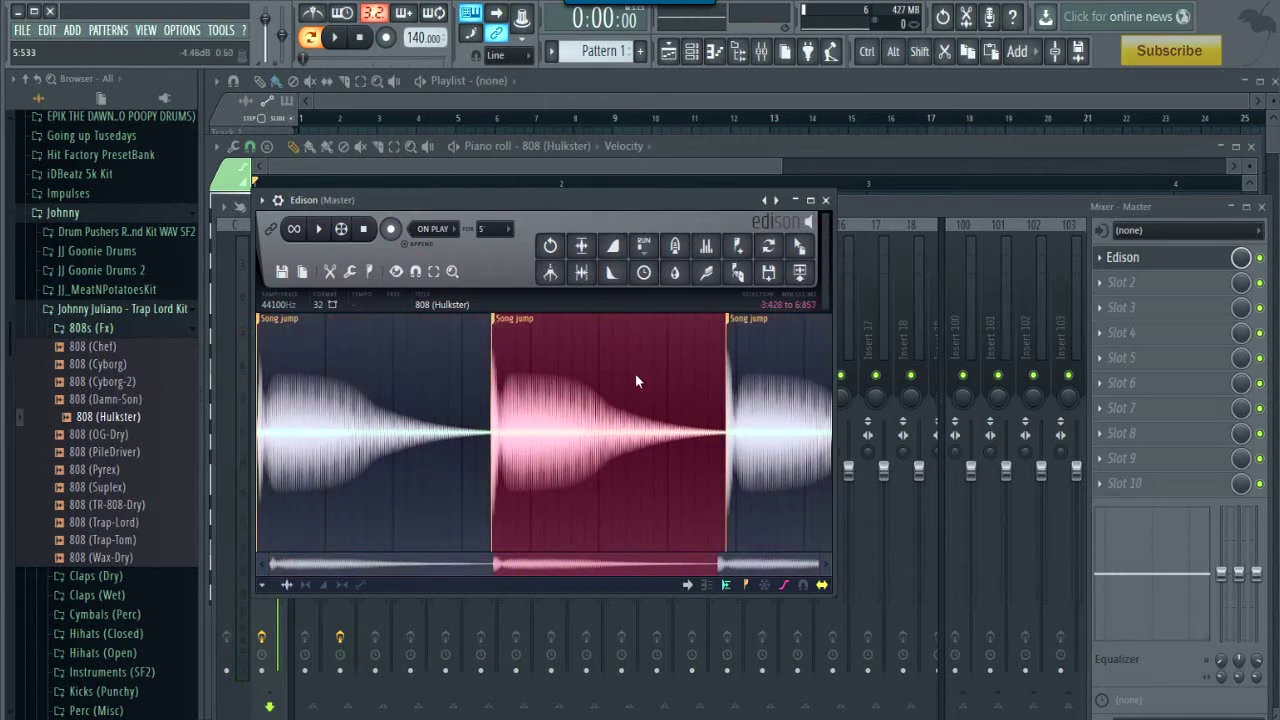
left_click(332, 276)
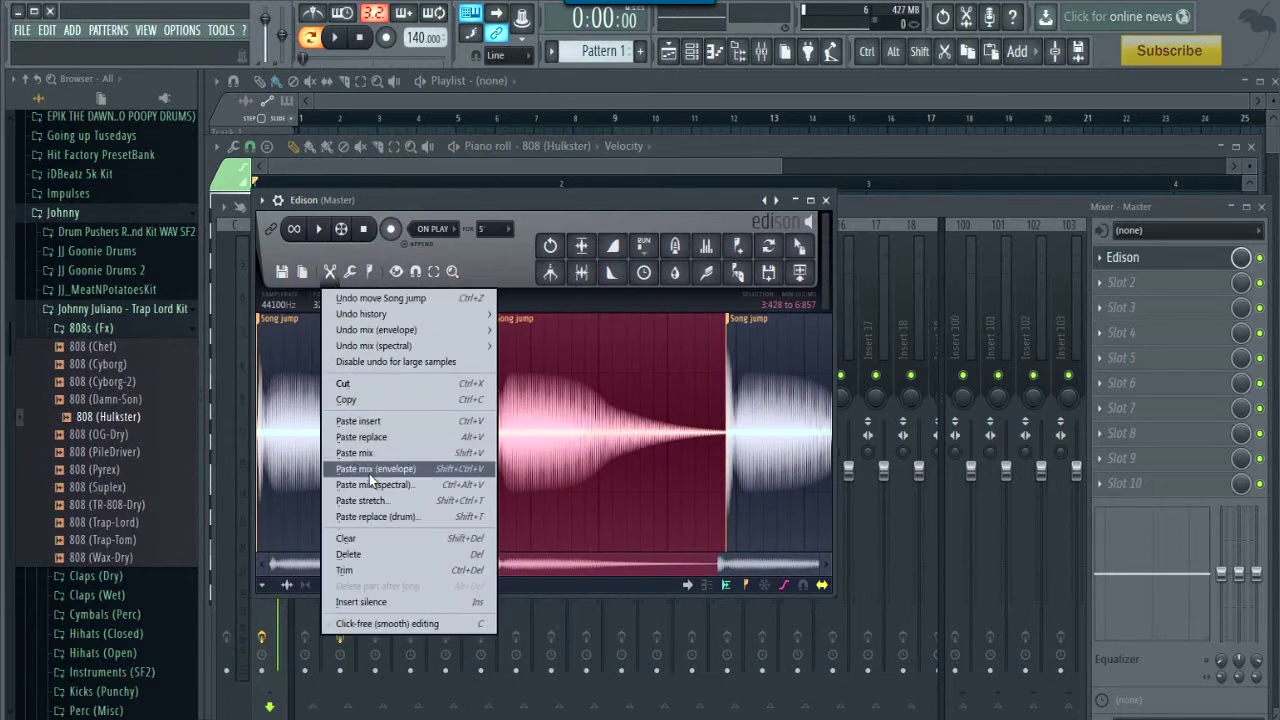
left_click(359, 570)
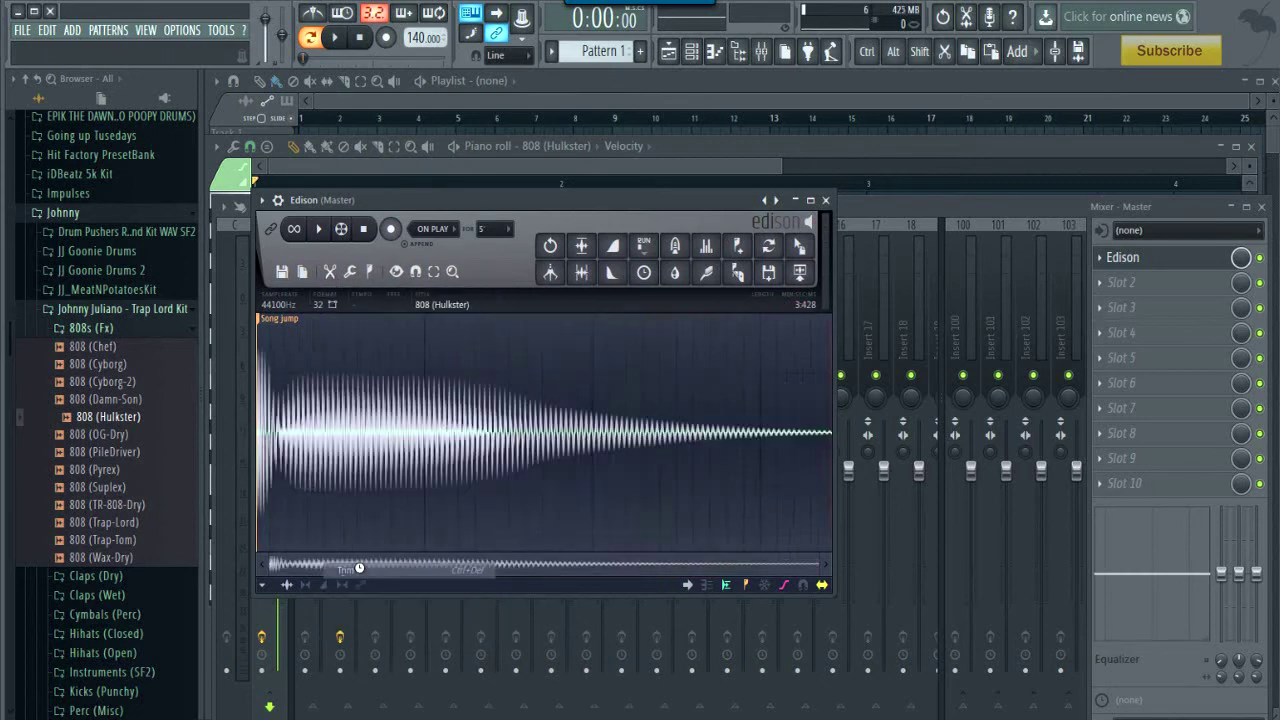
left_click(321, 229)
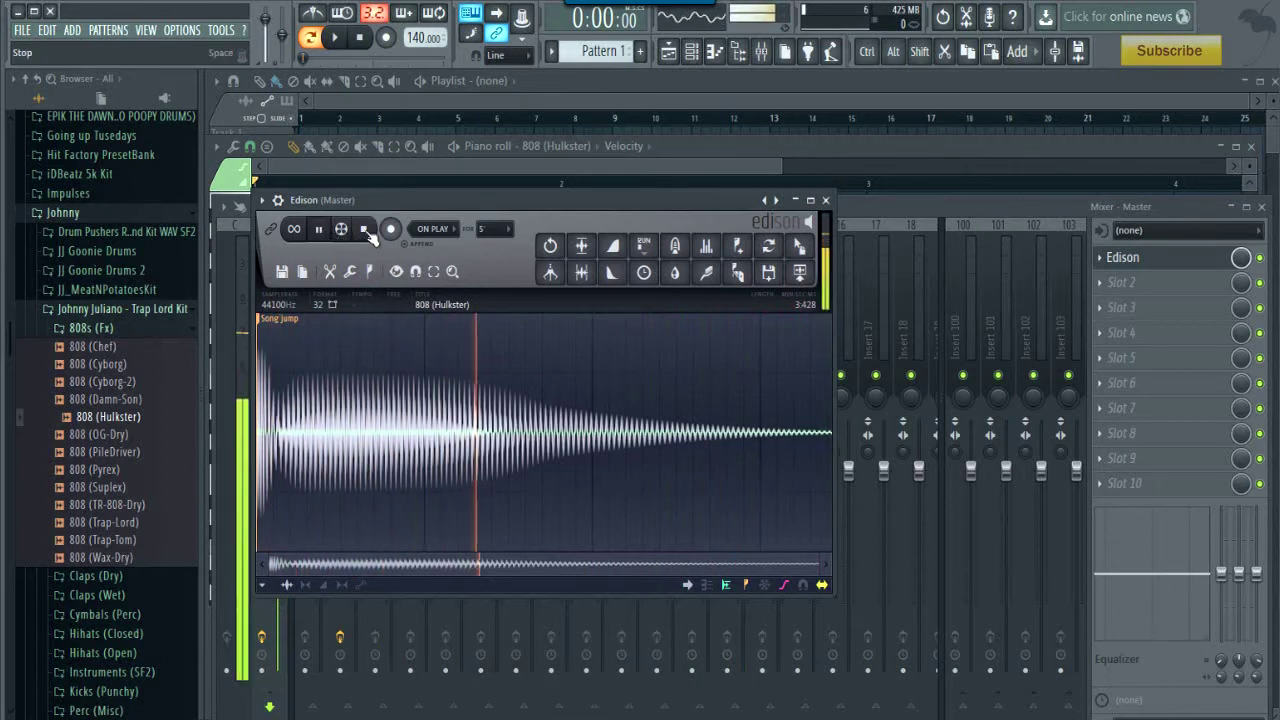
left_click(369, 232)
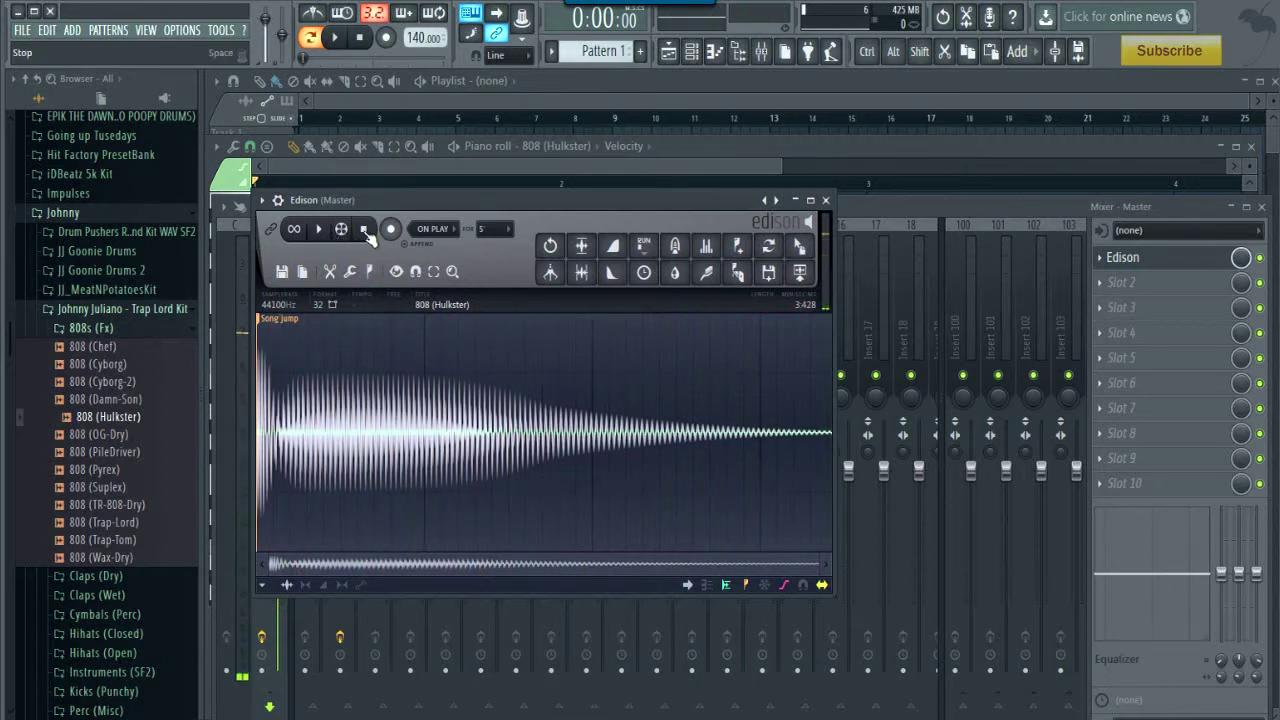
- Save the trimmed sample as the wave file "Custo 808" in the MrDifferentTV Kit folder inside Patches
left_click(282, 272)
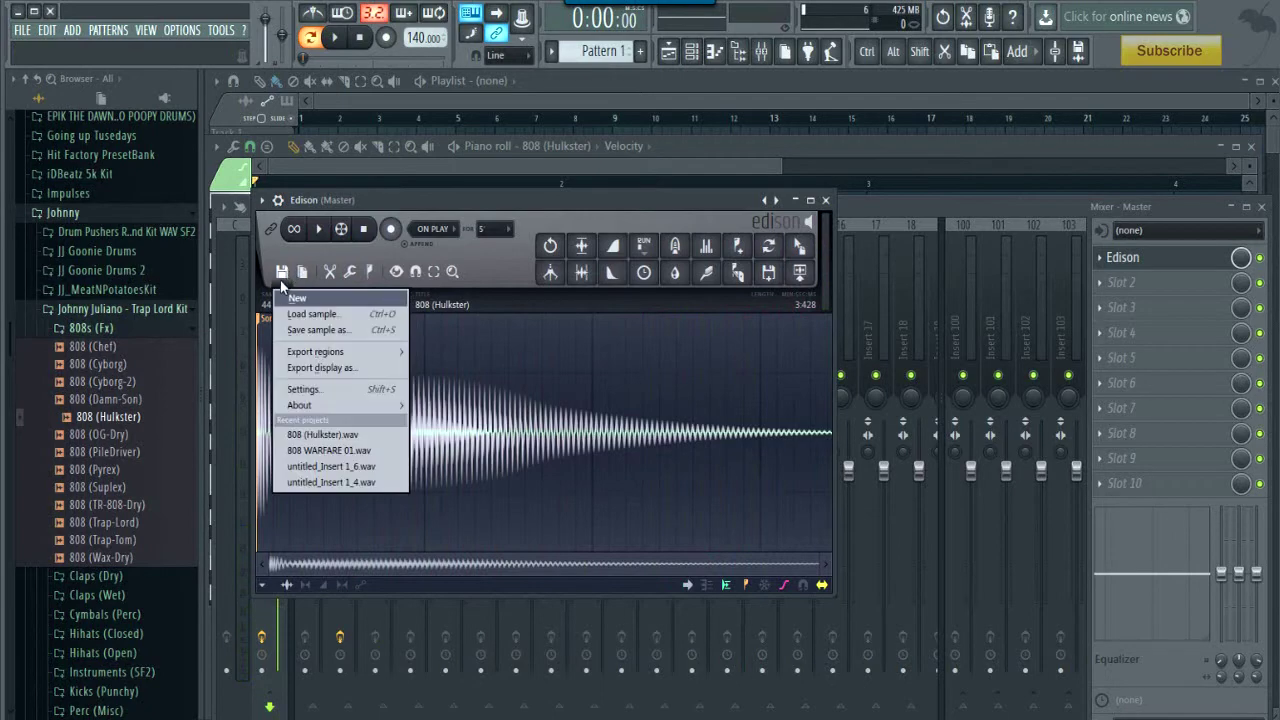
left_click(300, 329)
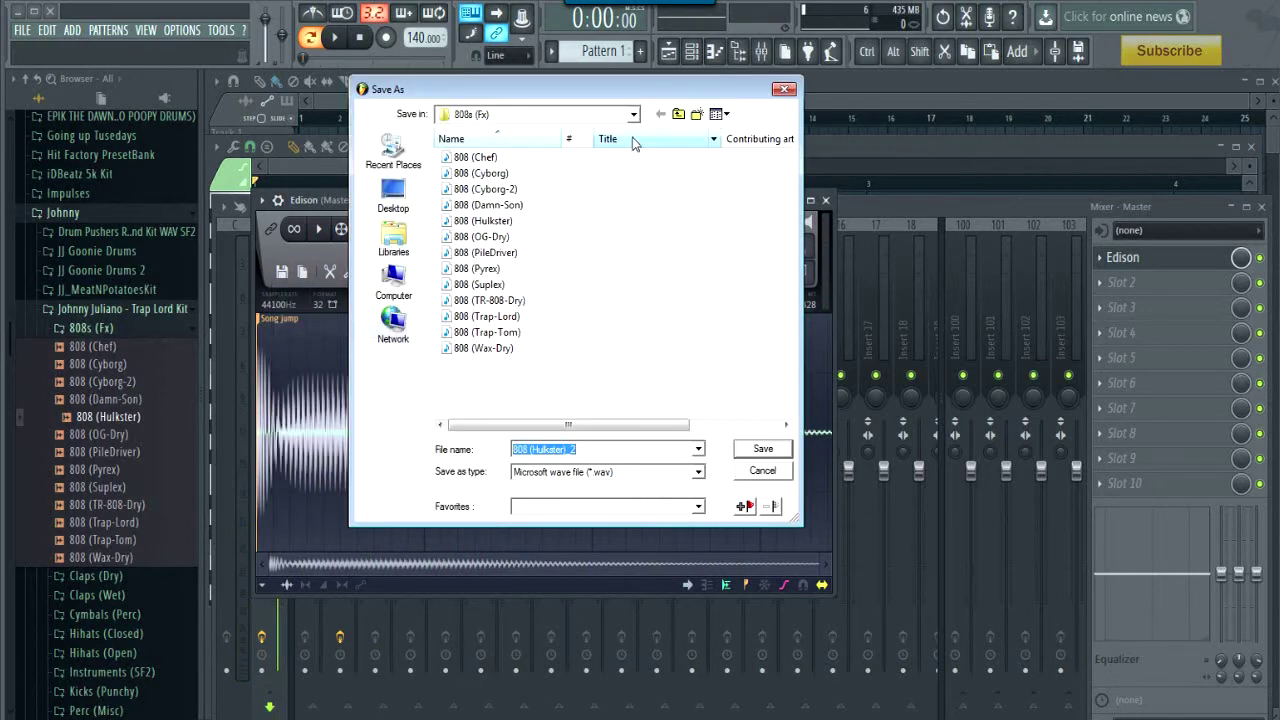
left_click(678, 114)
left_click(678, 114)
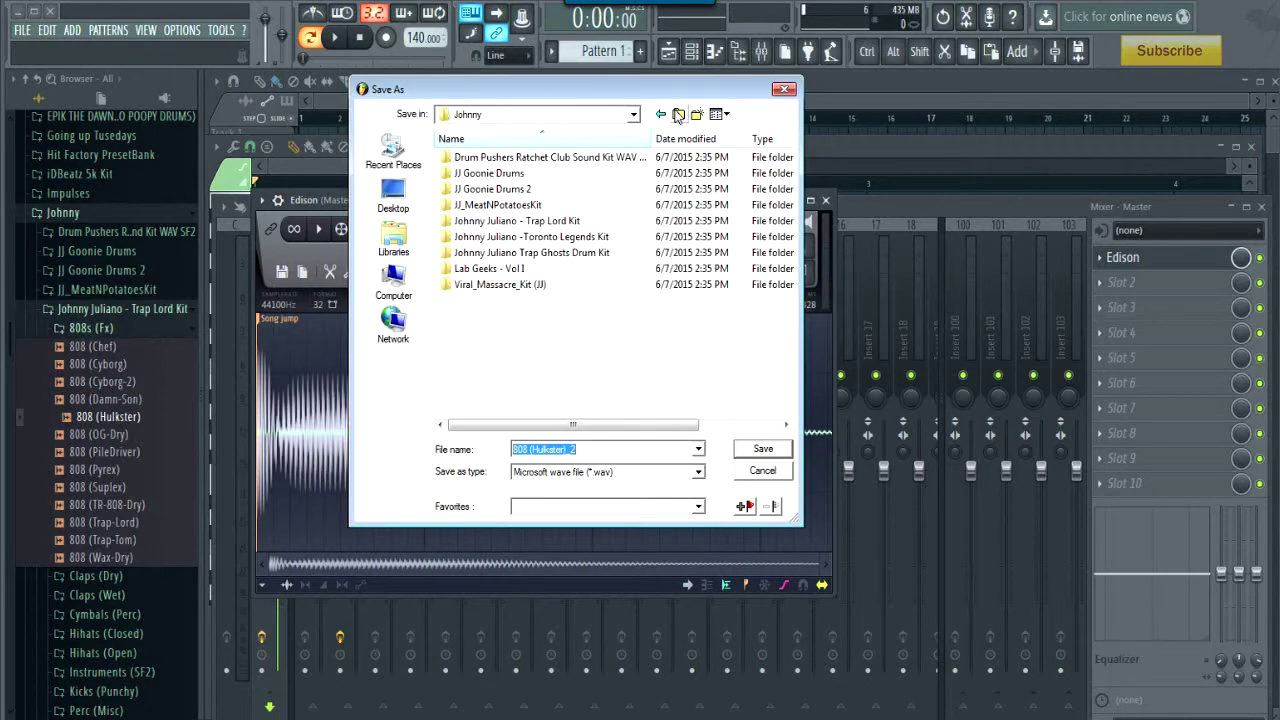
left_click(678, 114)
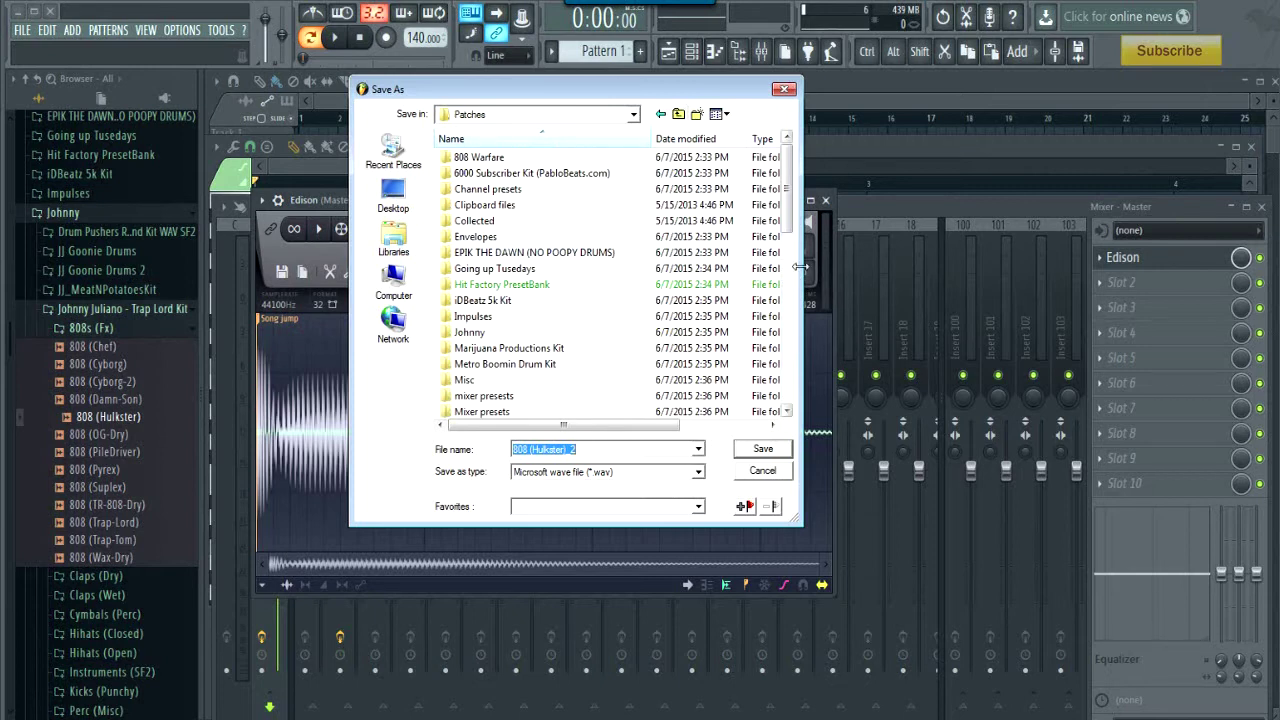
scroll(784, 210, "down", 3)
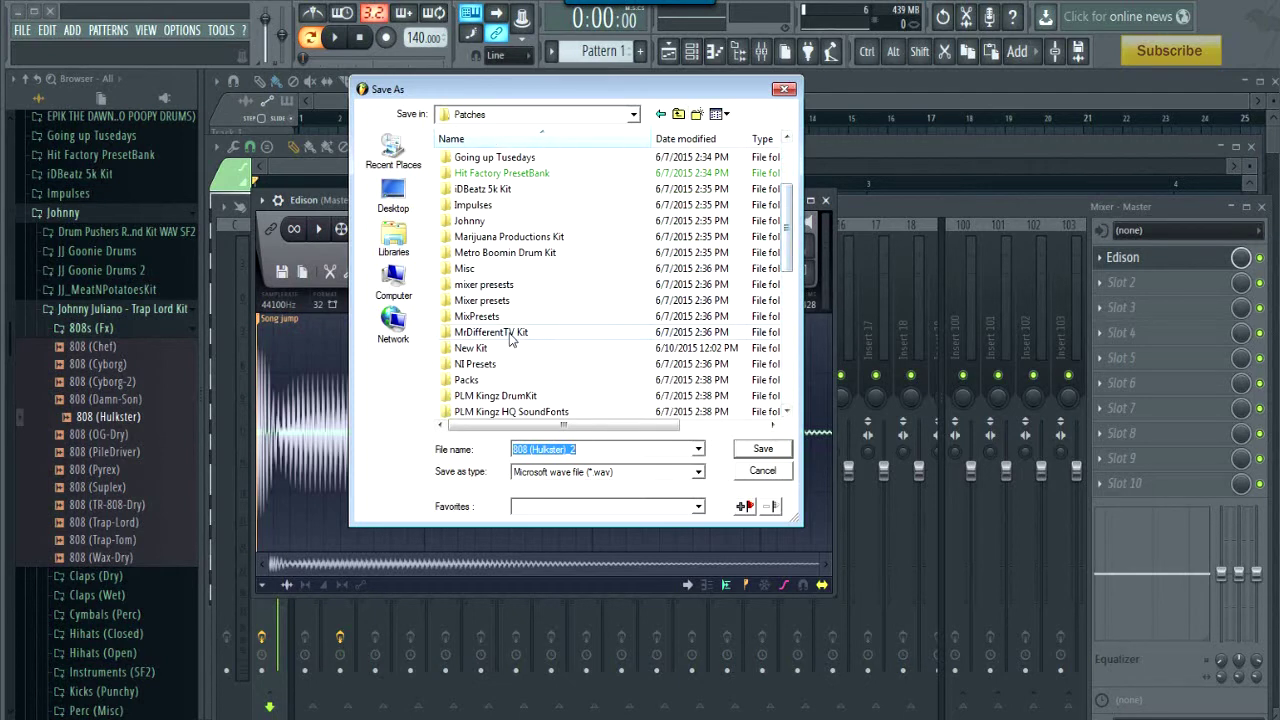
double_click(512, 332)
left_click_drag(513, 449, 570, 449)
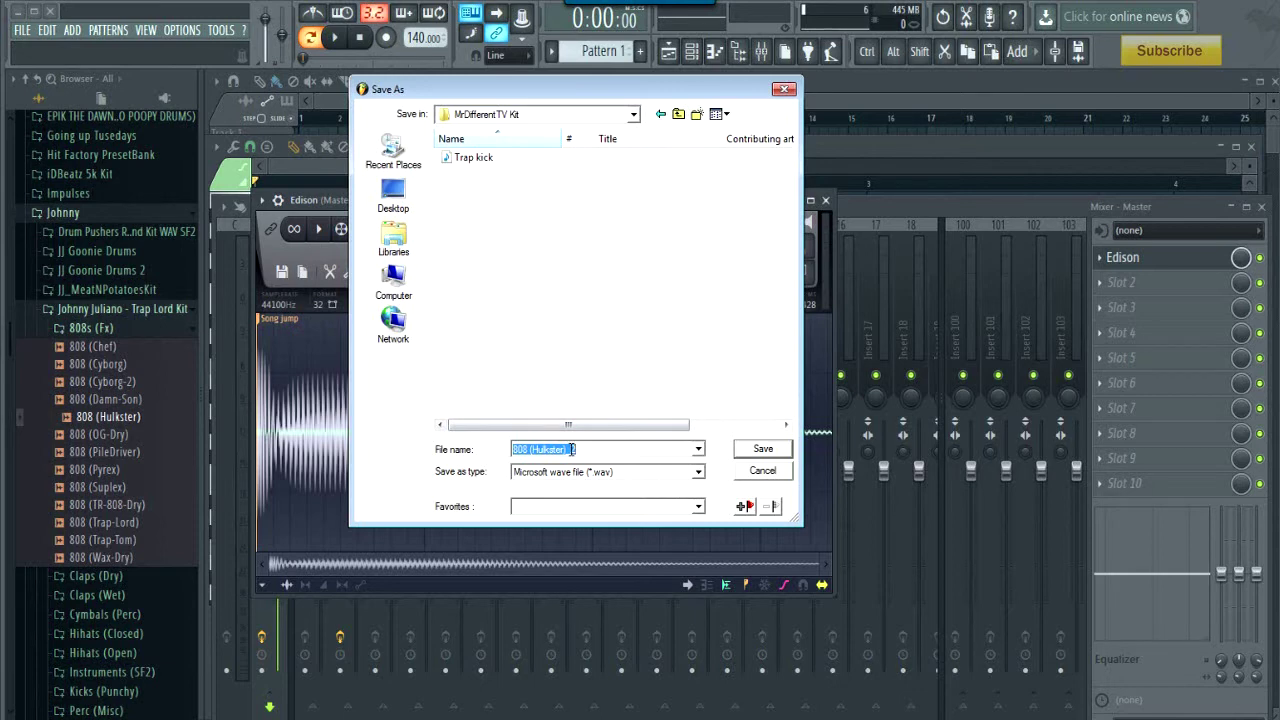
type("Custo 808")
left_click(766, 451)
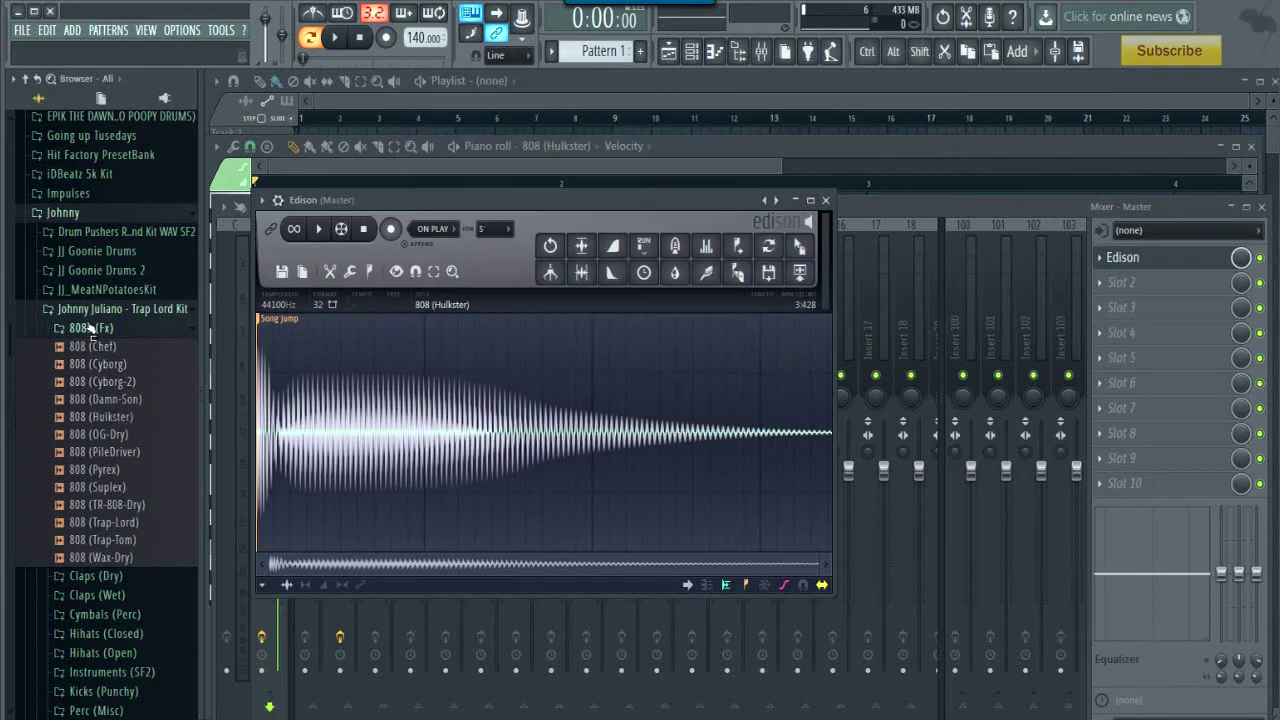
- Collapse the expanded Johnny folders in the browser and check the MrDifferentTV Kit folder for the saved 808
left_click(82, 328)
left_click(95, 292)
left_click(82, 121)
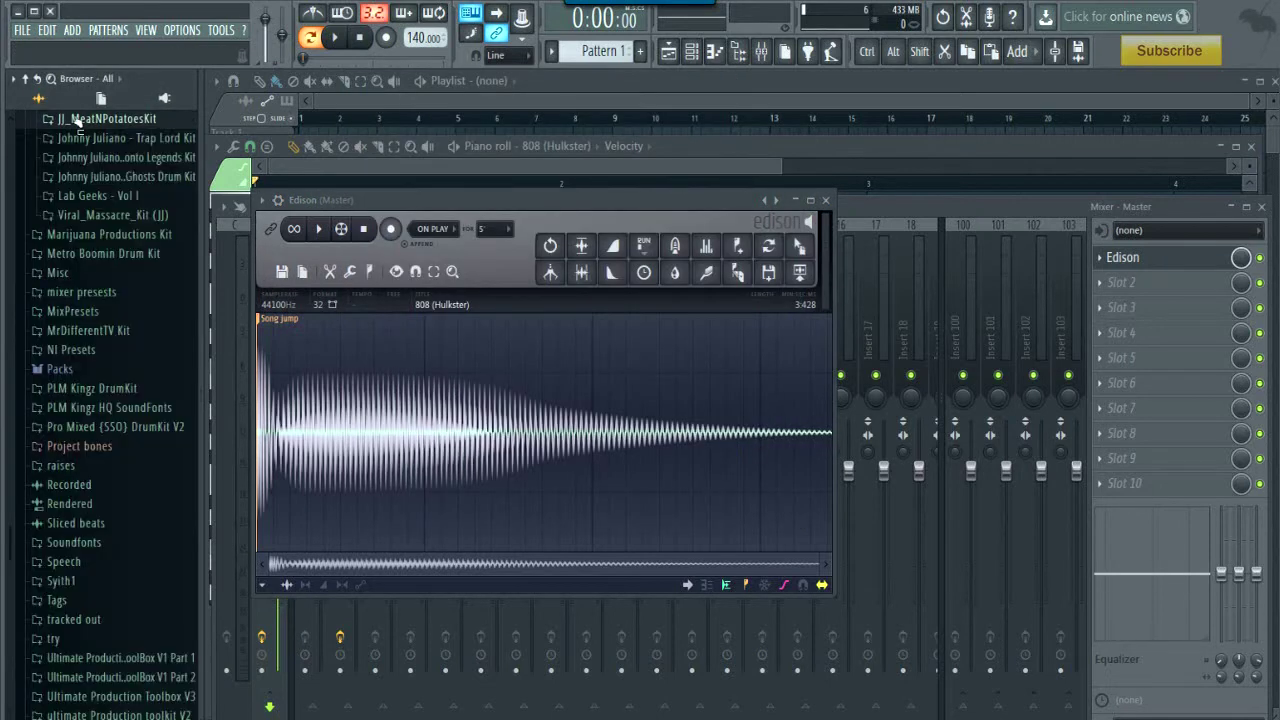
scroll(57, 241, "up", 5)
left_click(45, 252)
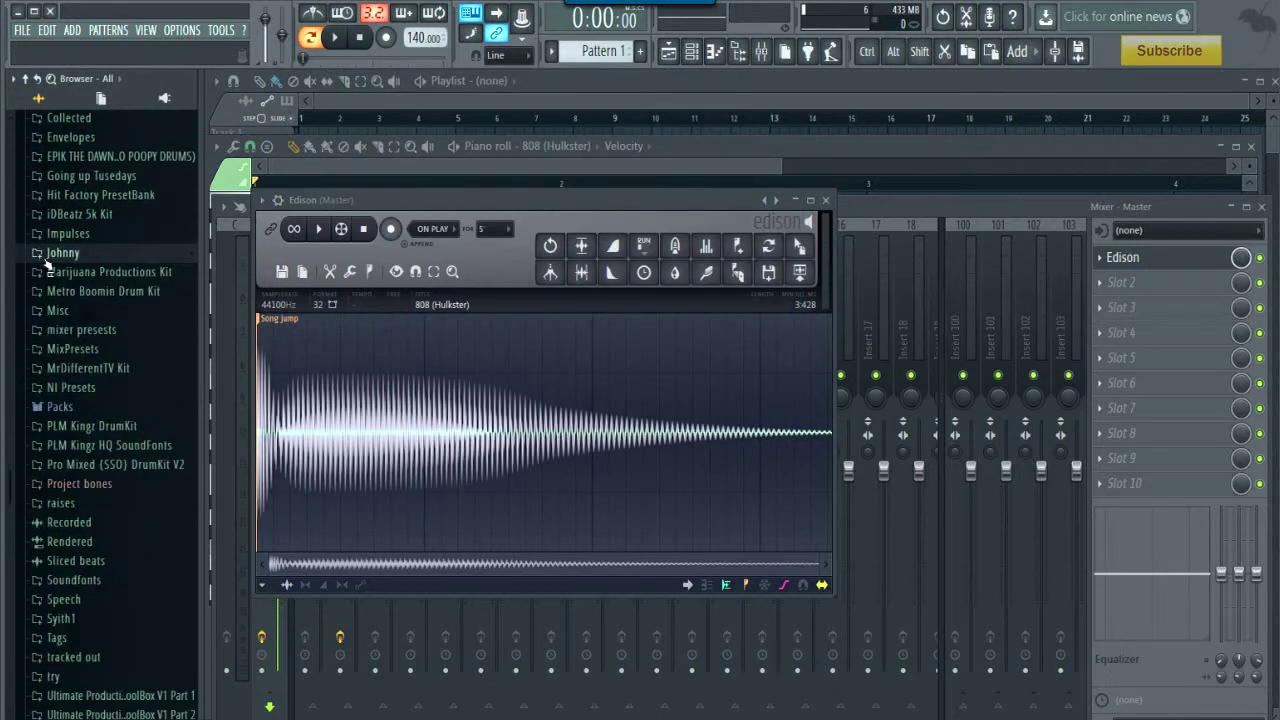
left_click(82, 369)
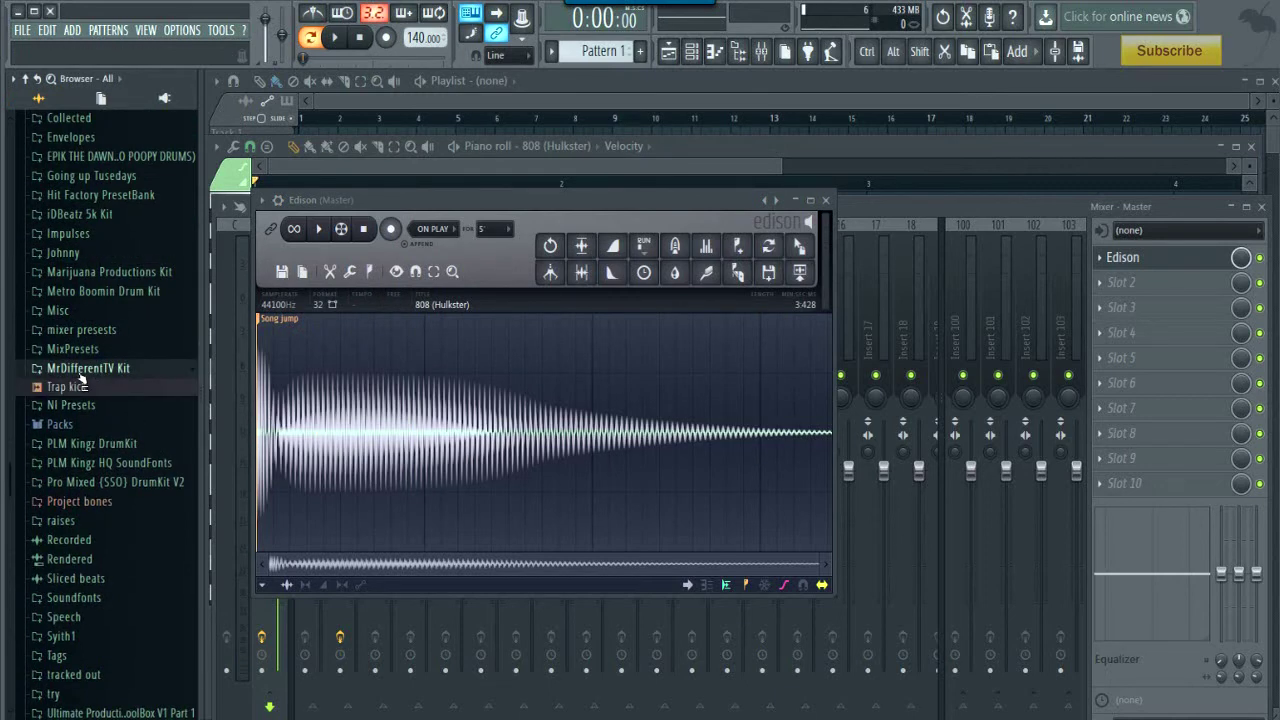
left_click(80, 370)
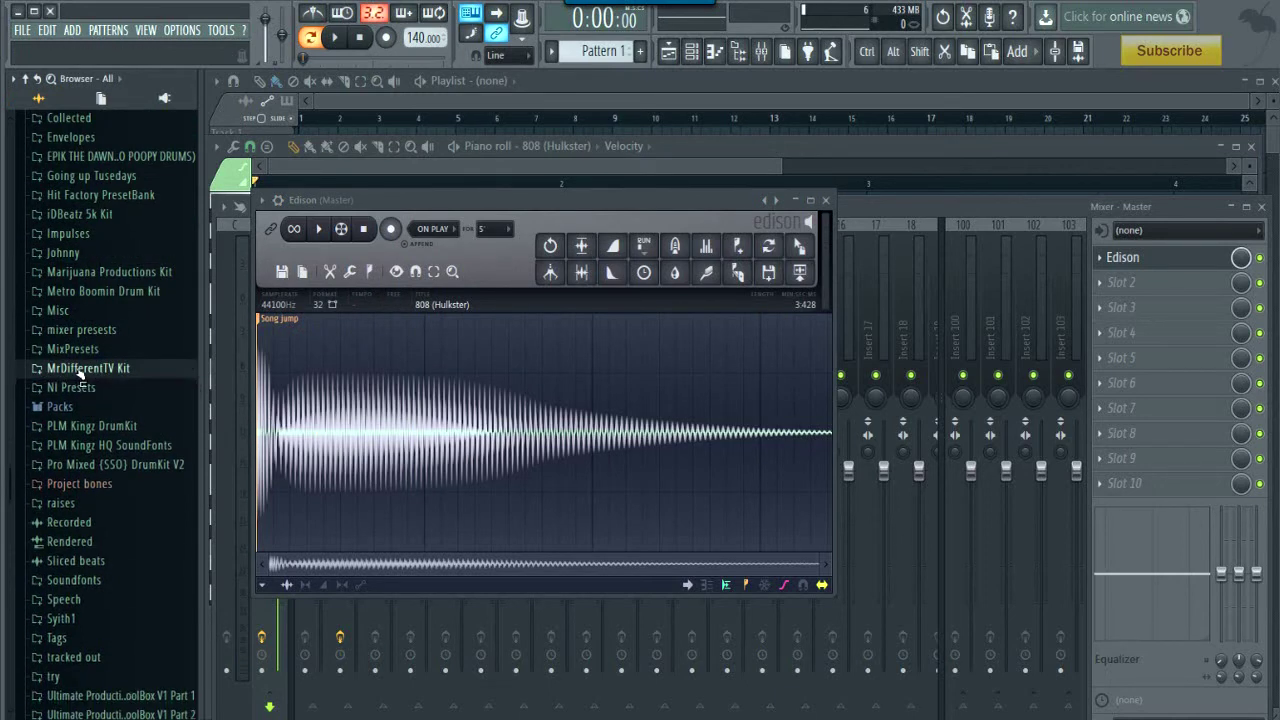
left_click(80, 370)
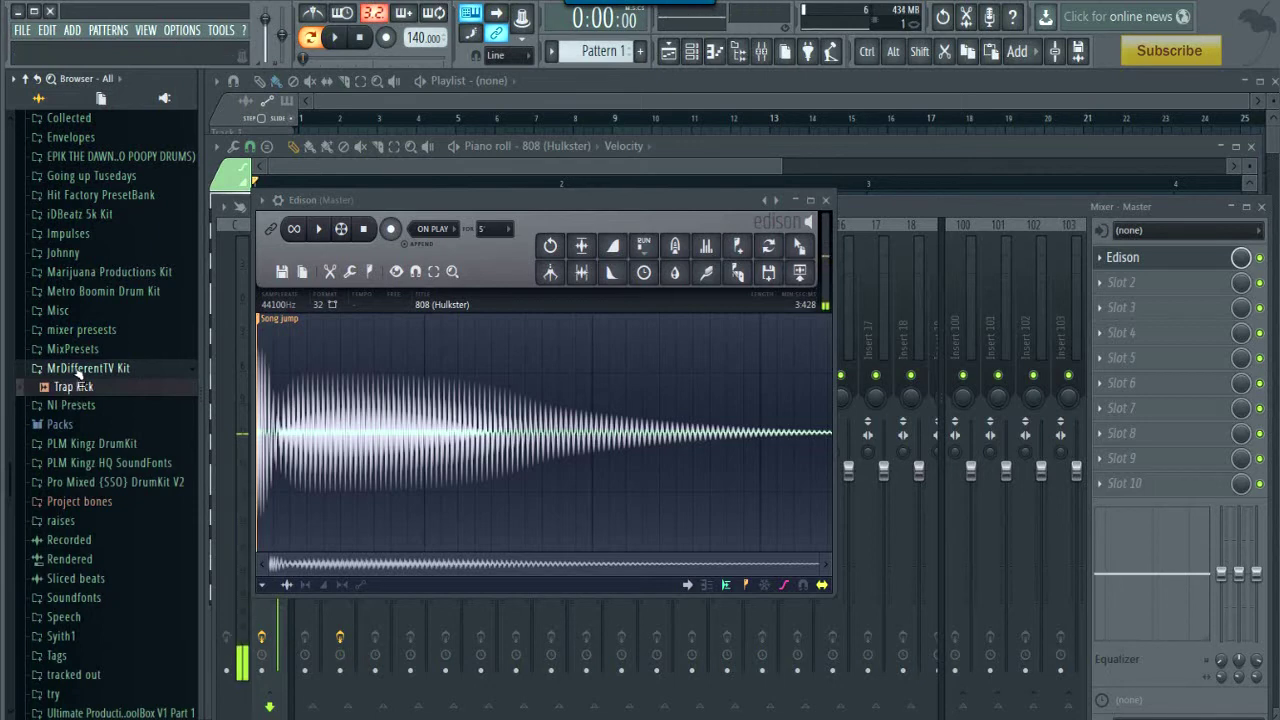
left_click(80, 370)
left_click(78, 373)
- Look inside the browser's Projects folder, collapse it, and expand the Patches folder
scroll(76, 374, "up", 7)
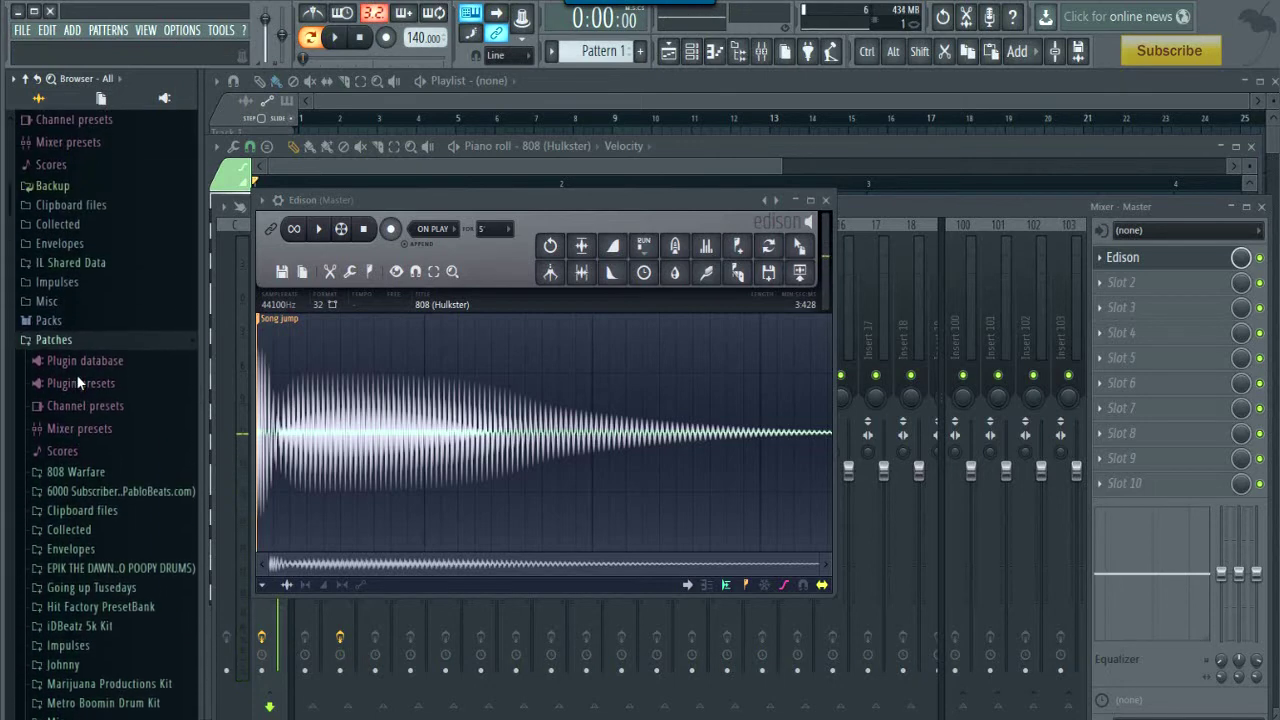
left_click(65, 352)
left_click(58, 452)
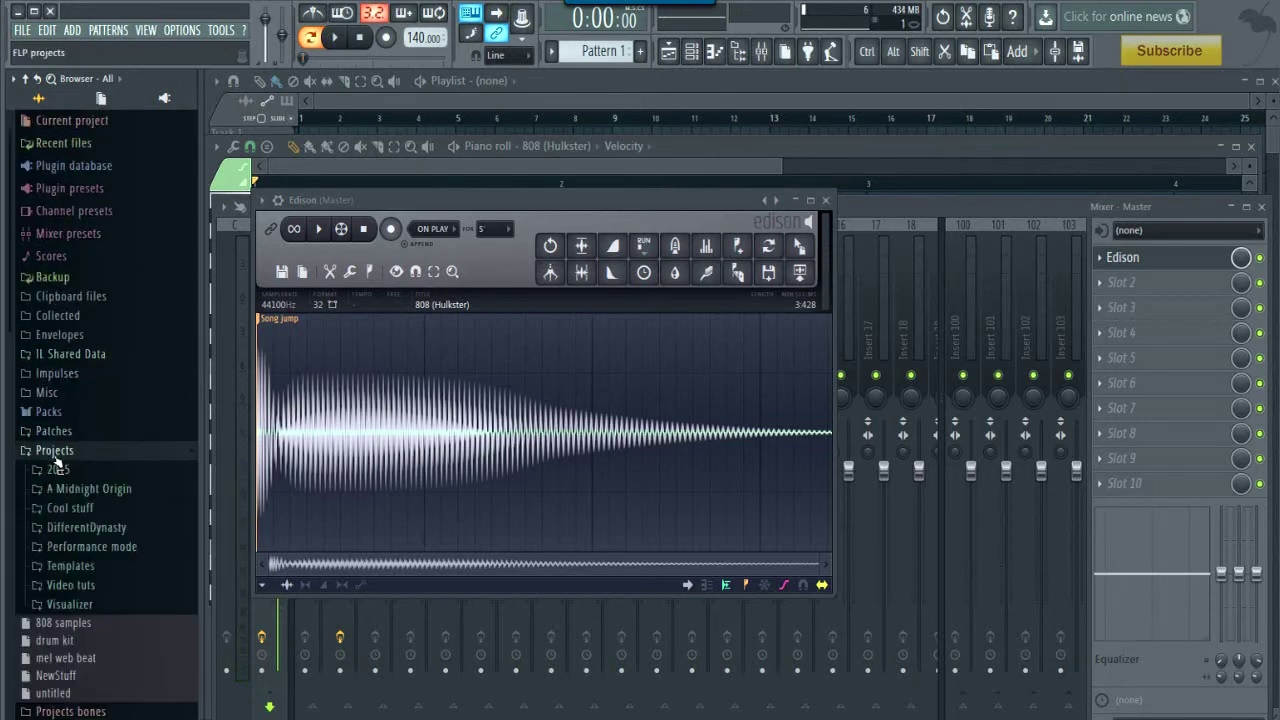
left_click(58, 452)
left_click(52, 431)
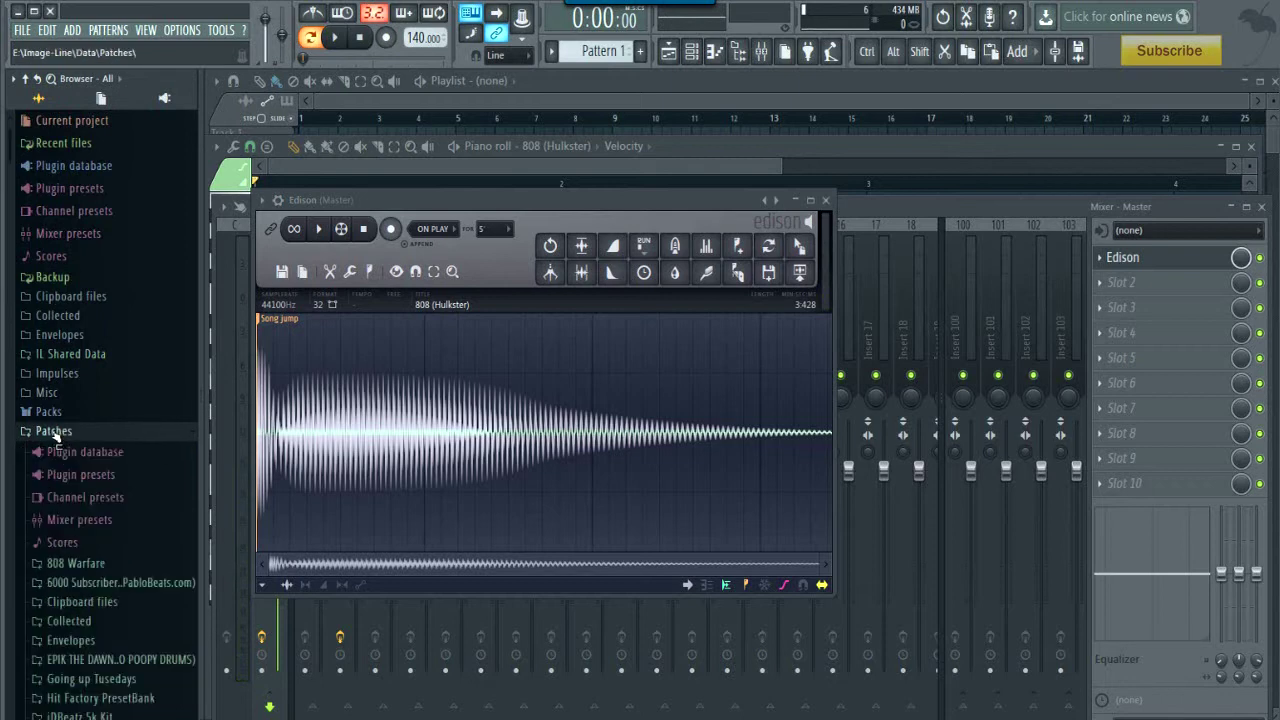
- Open the File settings and cut the folder path of the IL Shared Data entry from the browser extra search folders
left_click(187, 34)
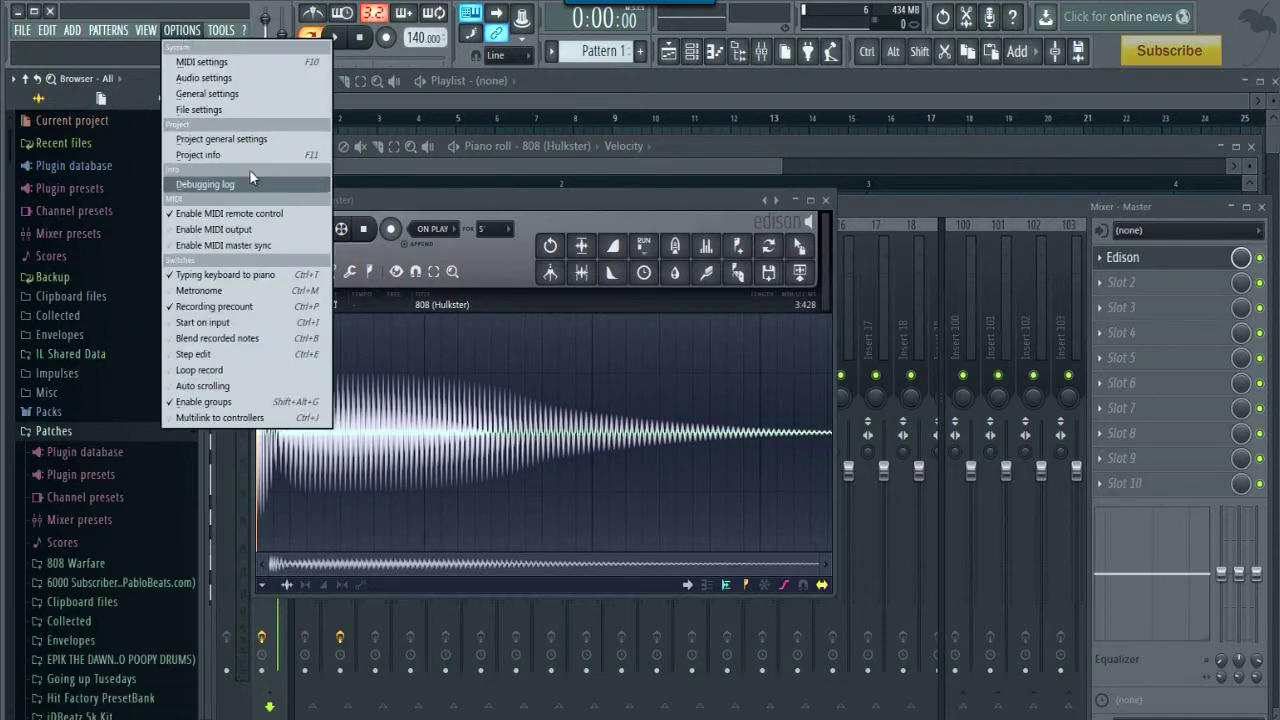
left_click(207, 111)
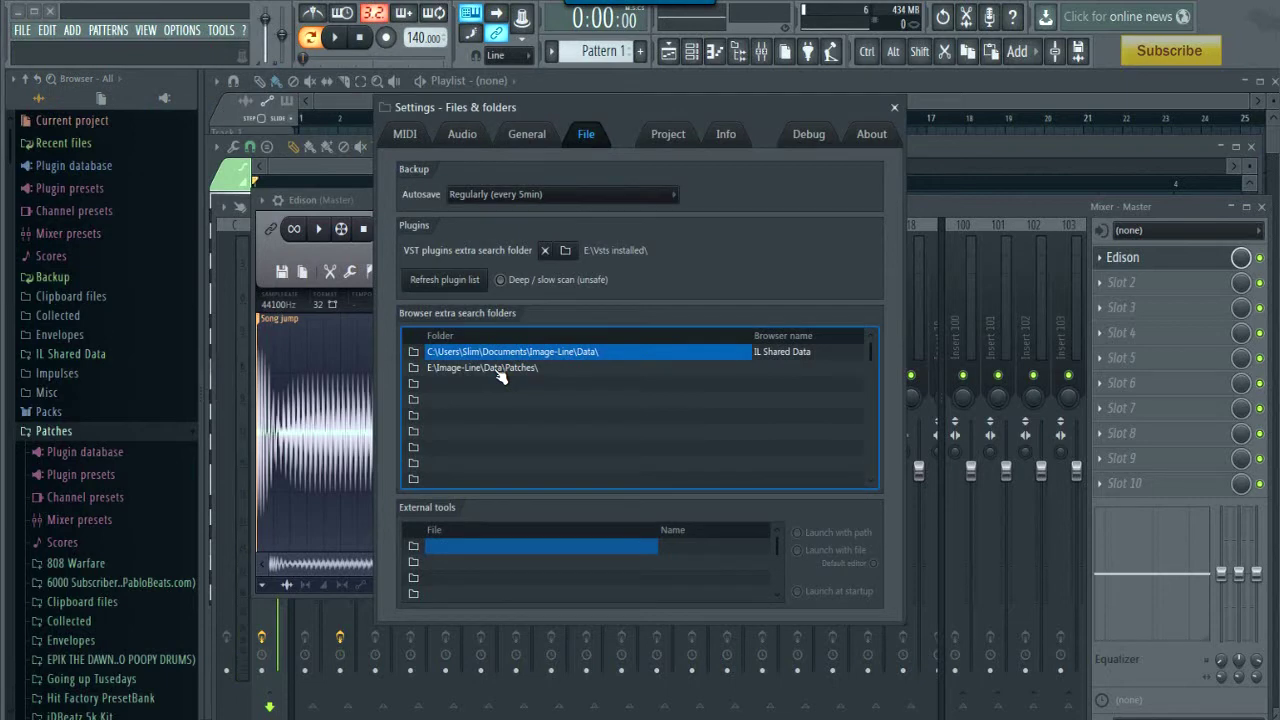
right_click(481, 360)
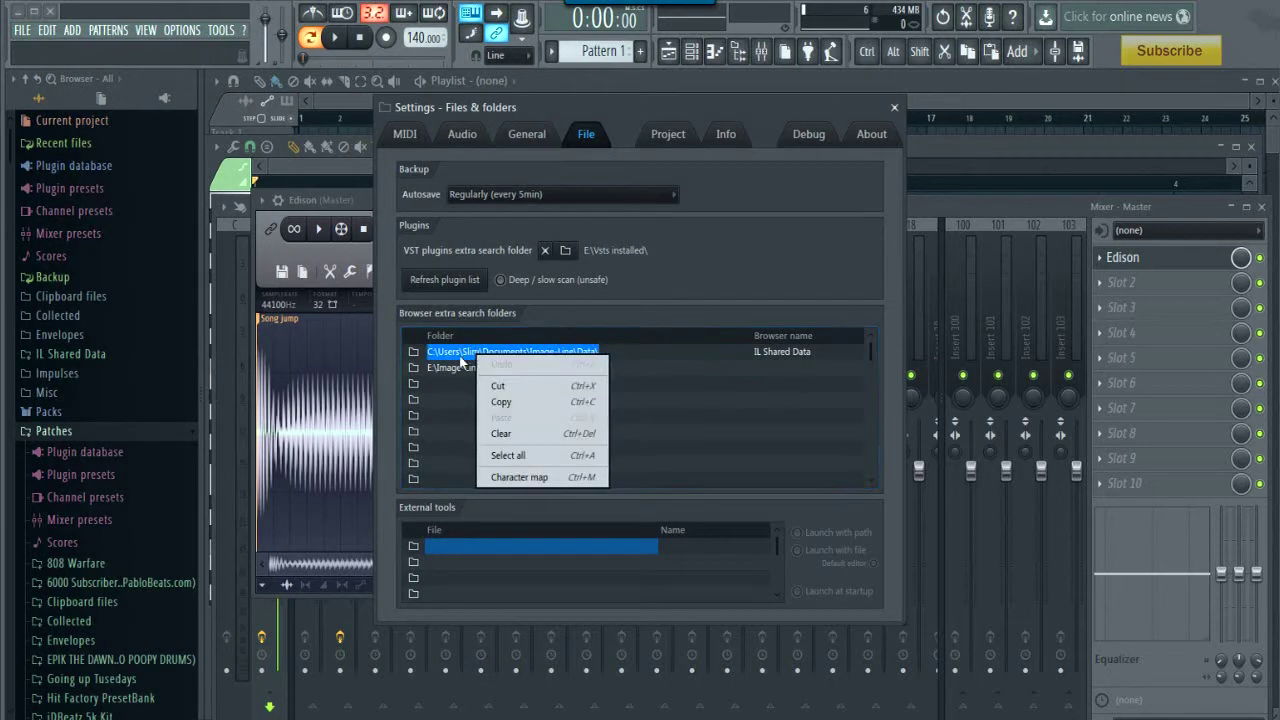
left_click(490, 383)
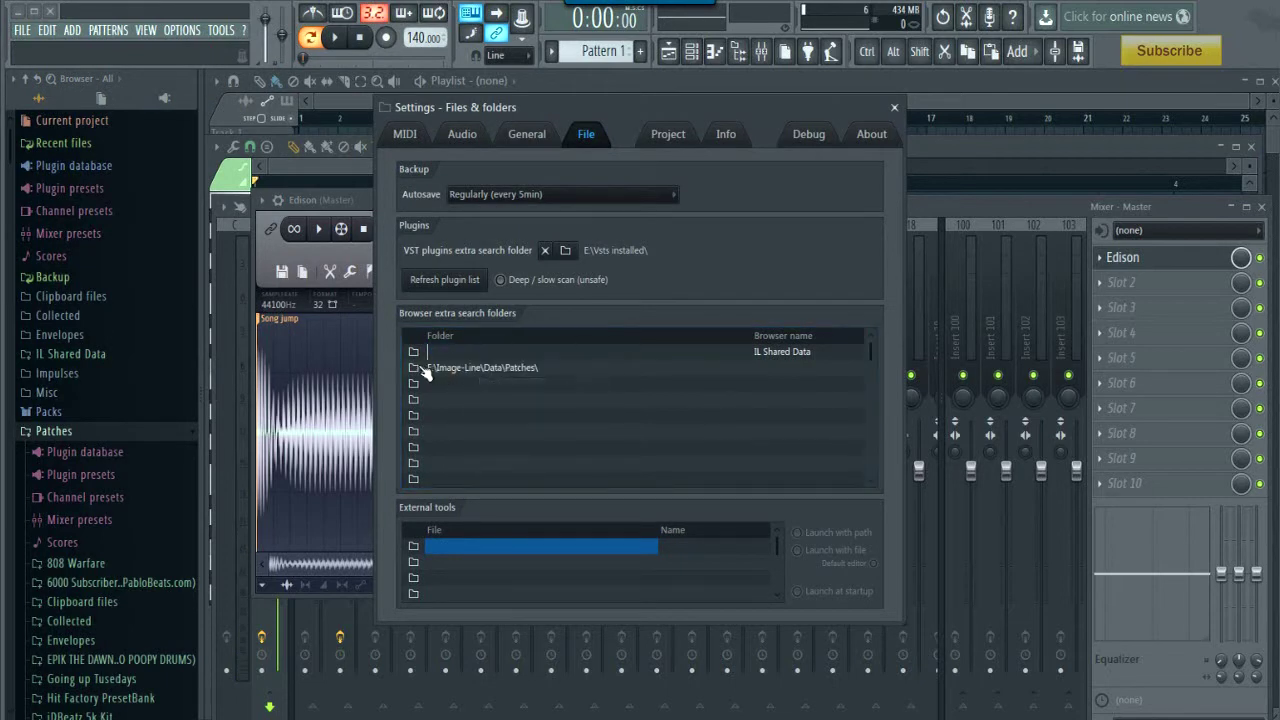
- Set the second browser extra search folder to Patches under Image-Line\Data on the E: drive
left_click(414, 367)
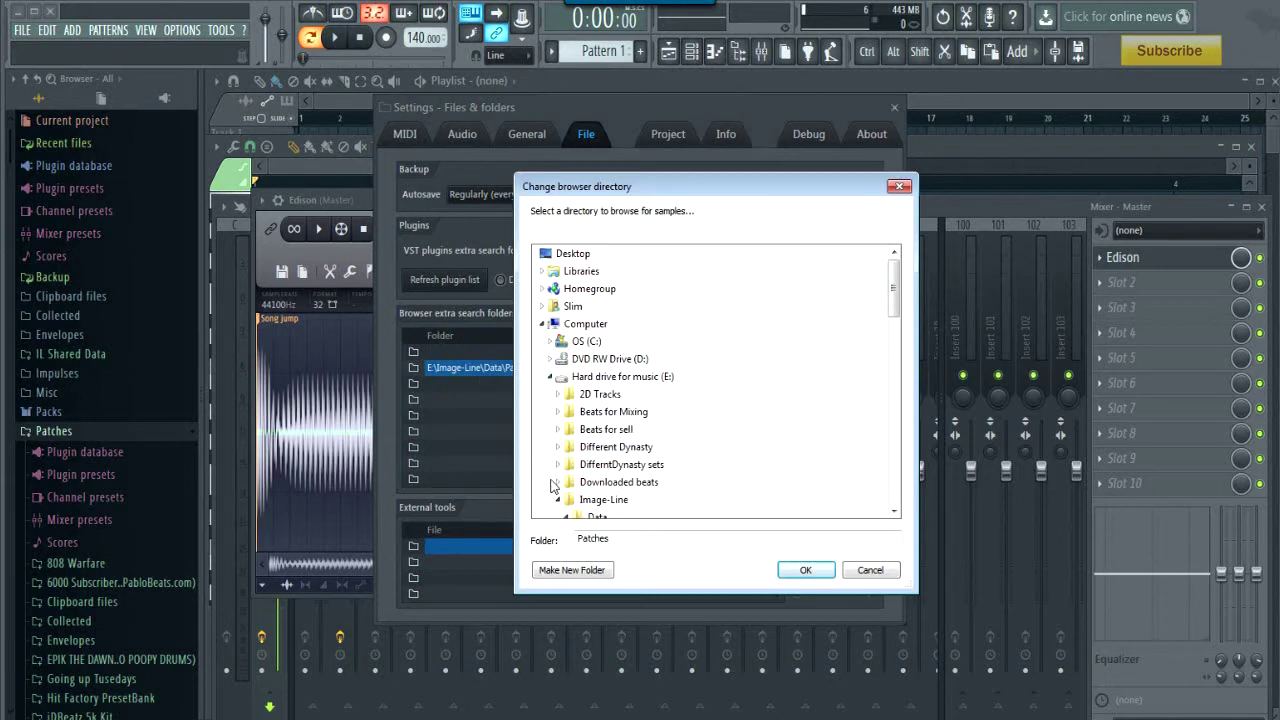
double_click(606, 429)
scroll(675, 370, "down", 1)
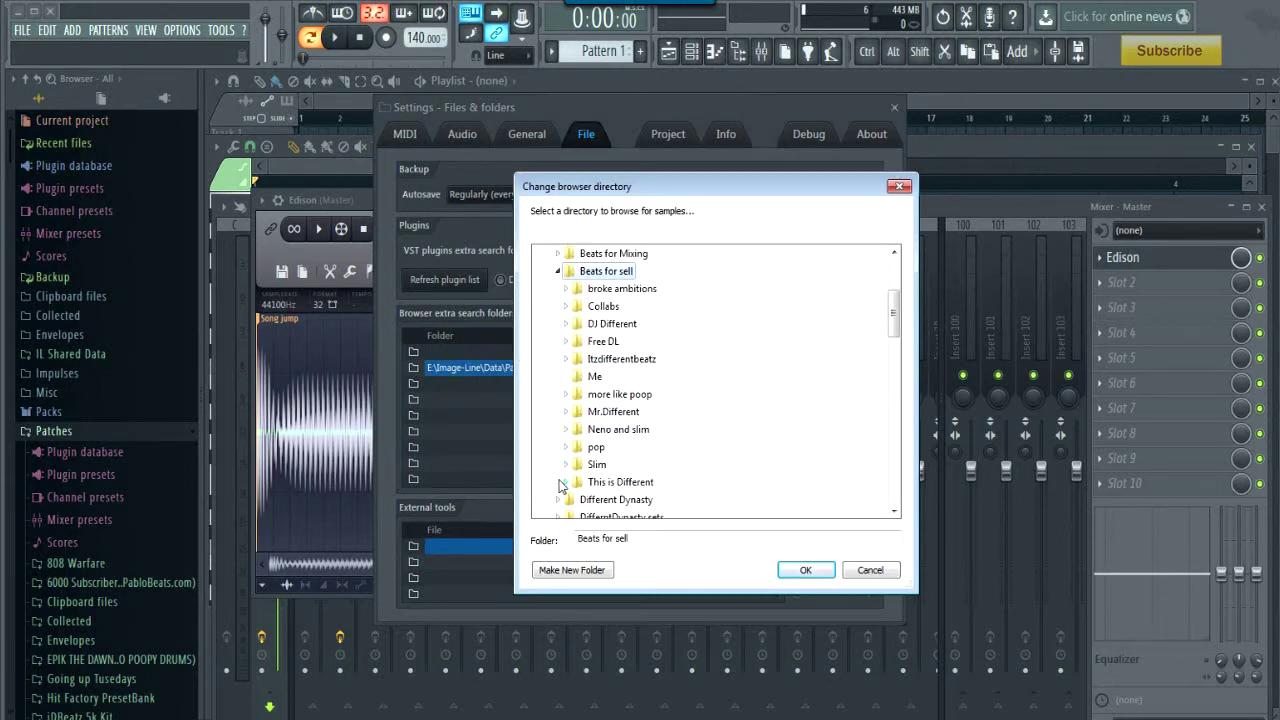
left_click(557, 271)
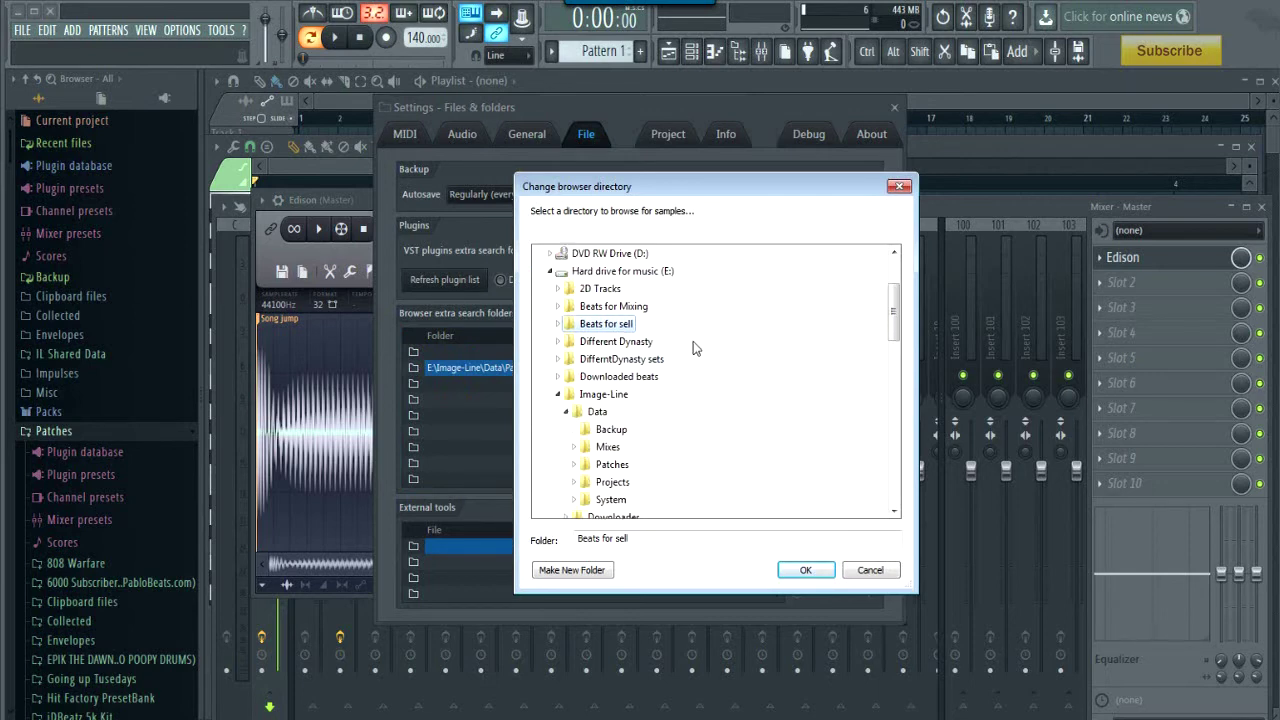
left_click(597, 413)
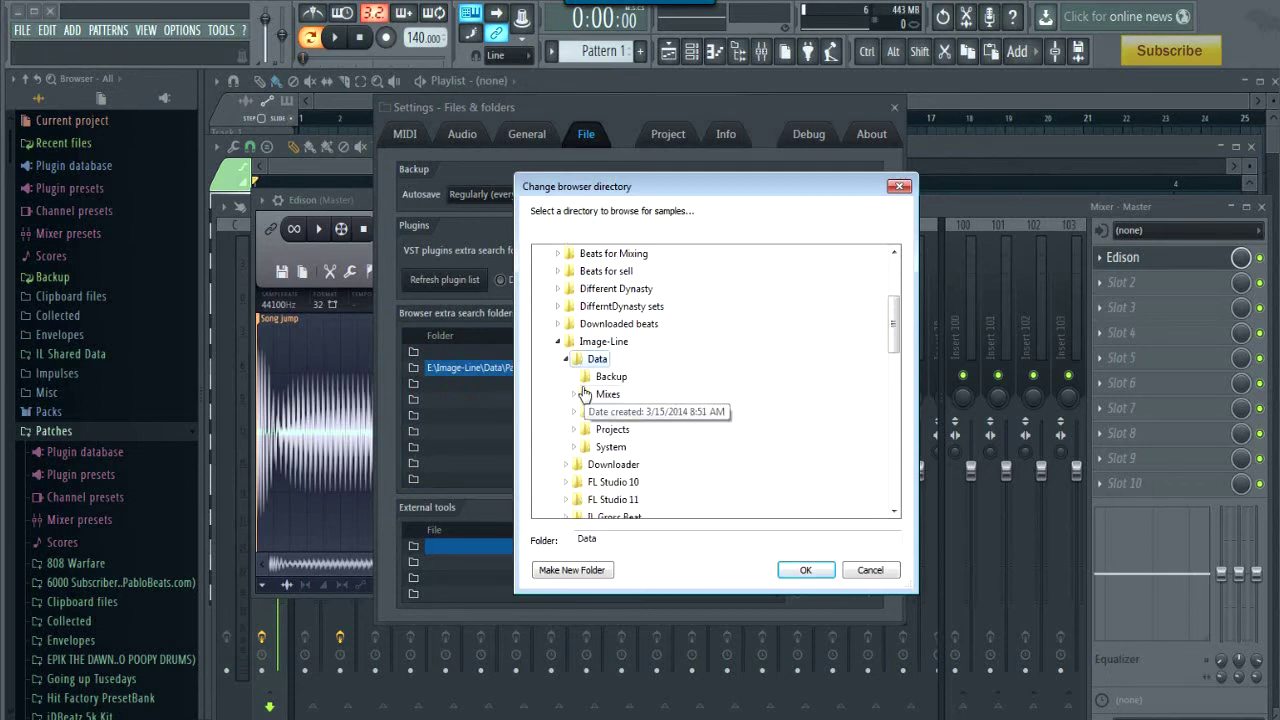
scroll(700, 460, "down", 1)
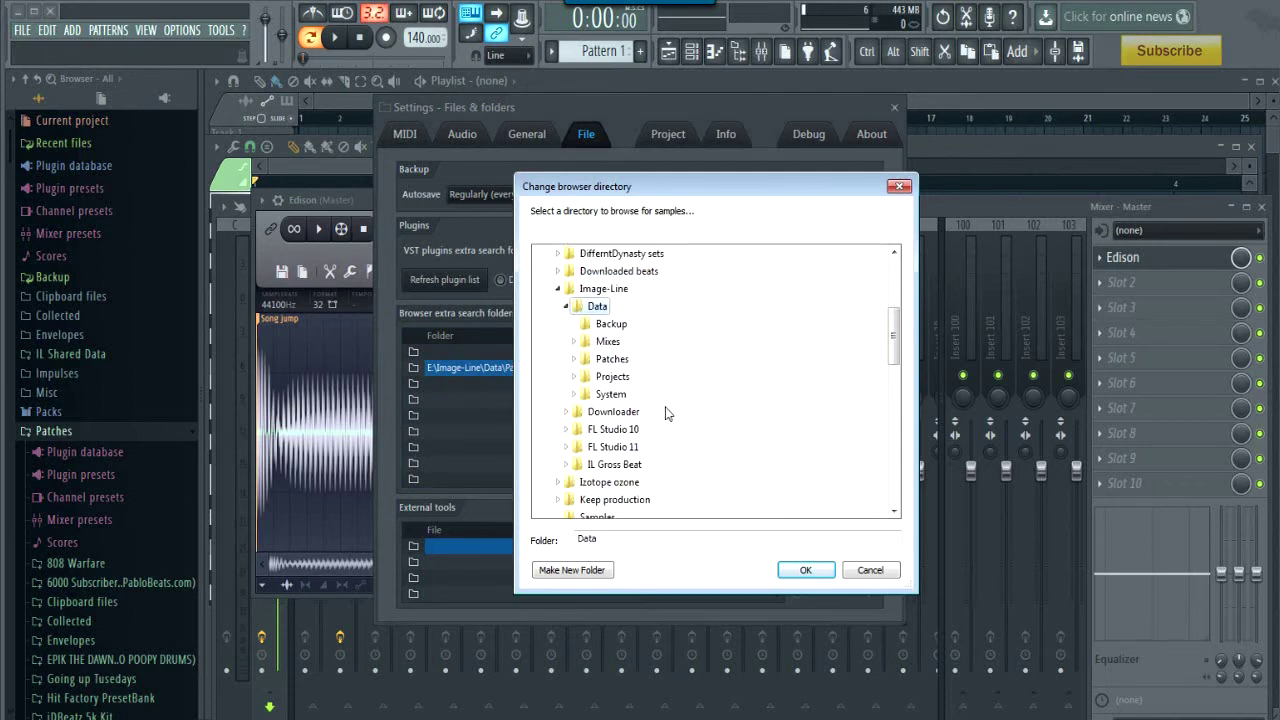
double_click(610, 359)
scroll(688, 440, "down", 5)
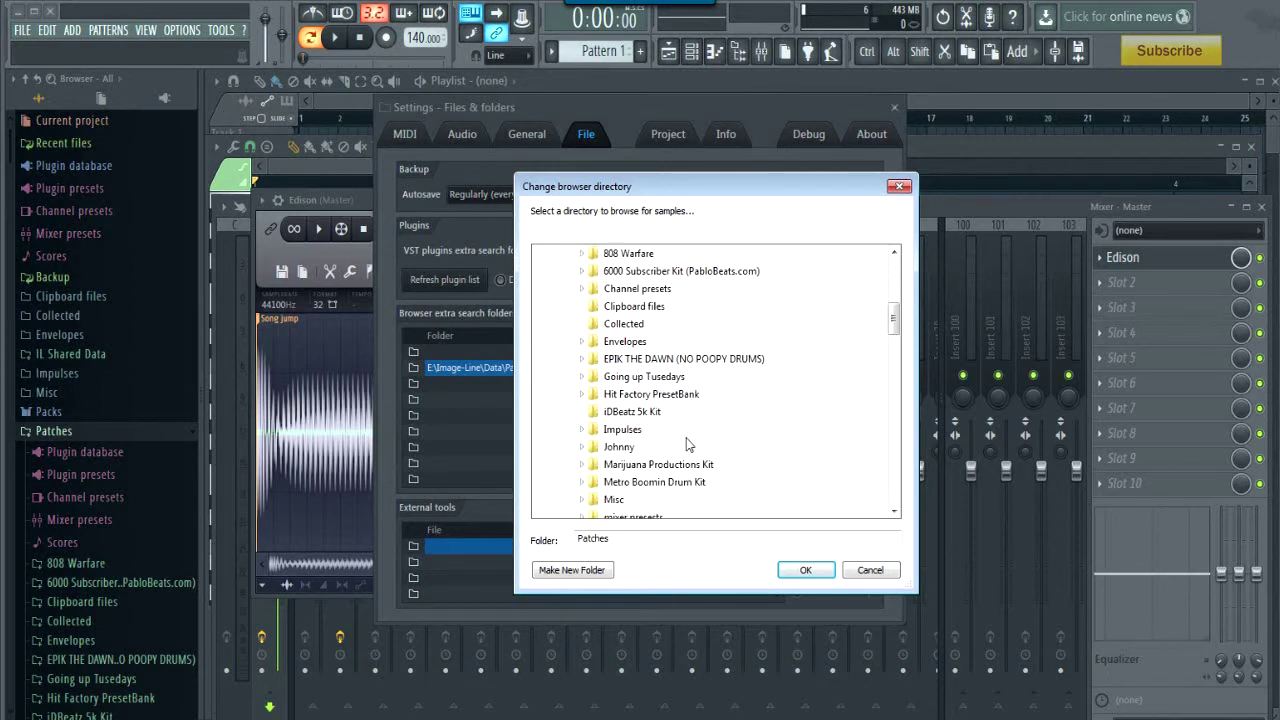
scroll(686, 444, "down", 2)
scroll(735, 423, "down", 1)
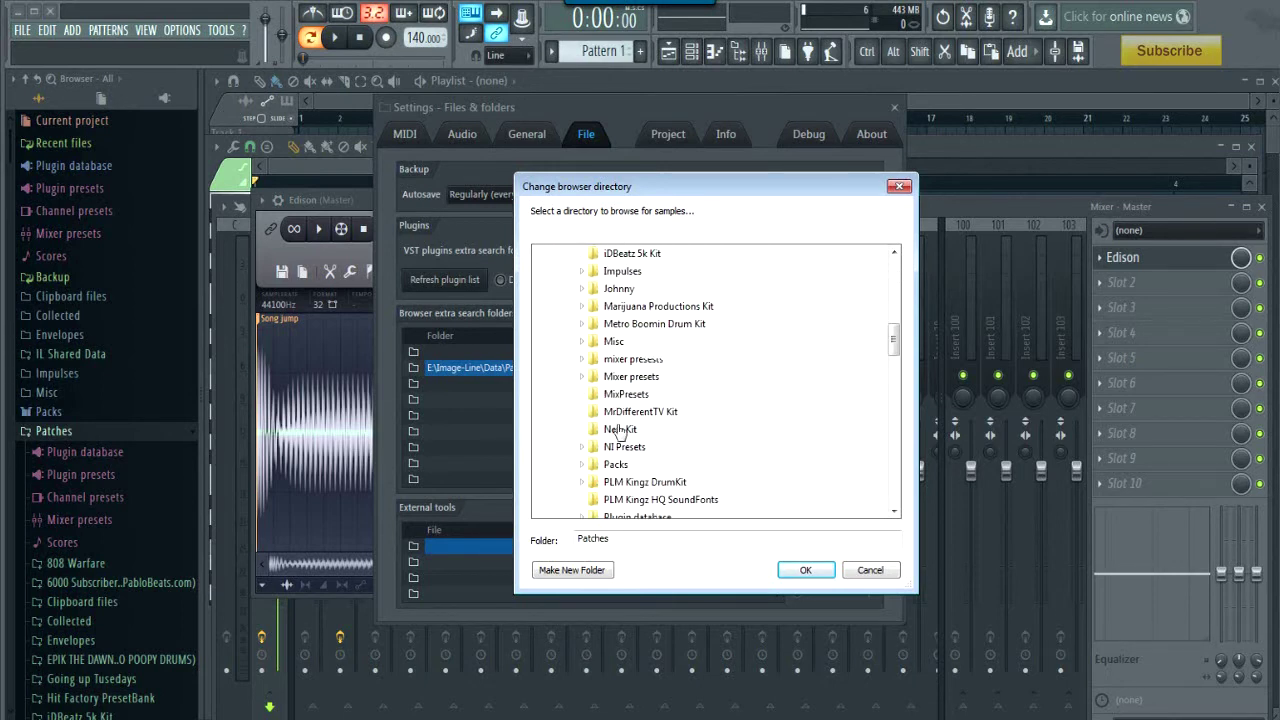
left_click(803, 570)
scroll(60, 360, "down", 3)
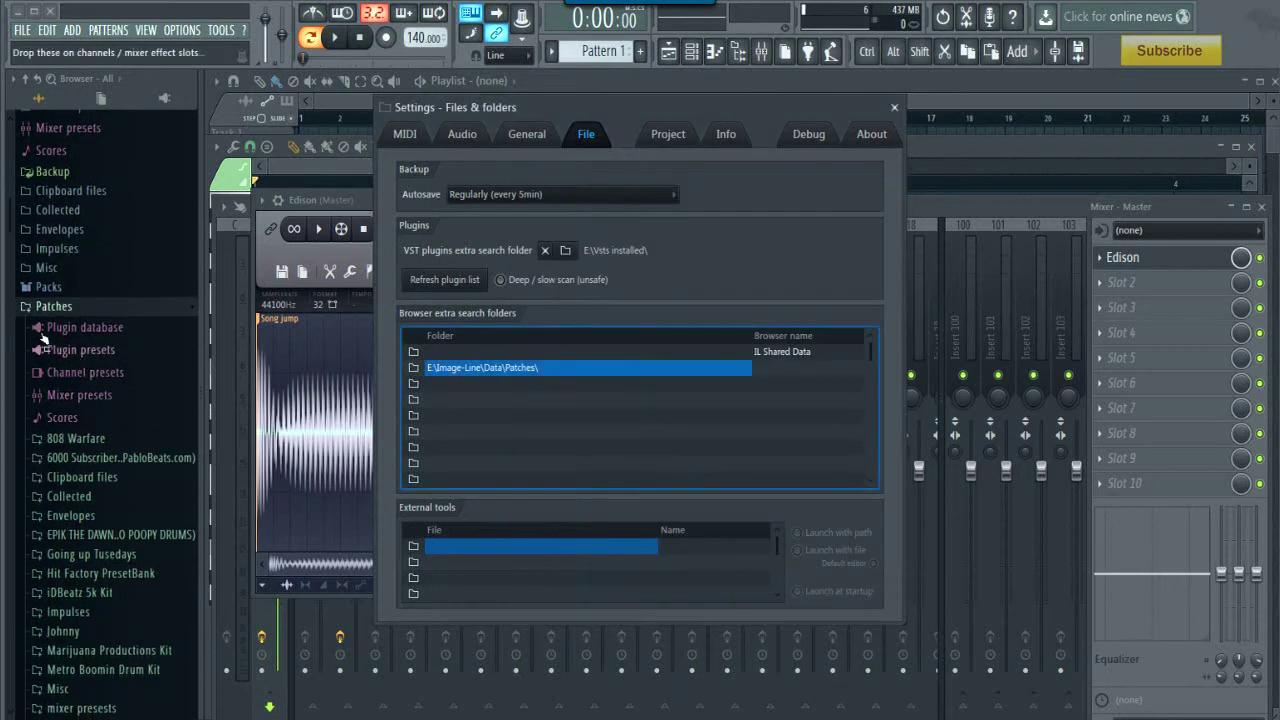
- Refresh the Patches folder in the browser by collapsing and reopening it, find the MrDifferentTV Kit folder, and close the settings
left_click(42, 309)
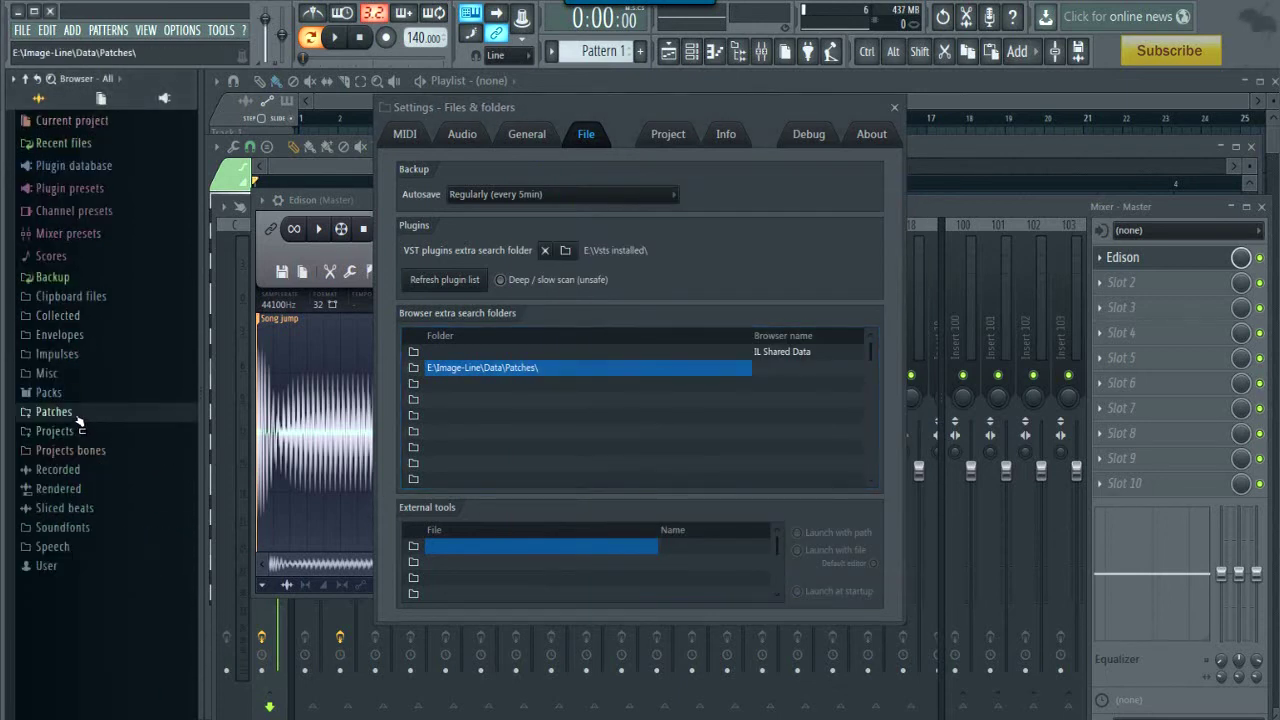
left_click(77, 417)
scroll(124, 488, "down", 5)
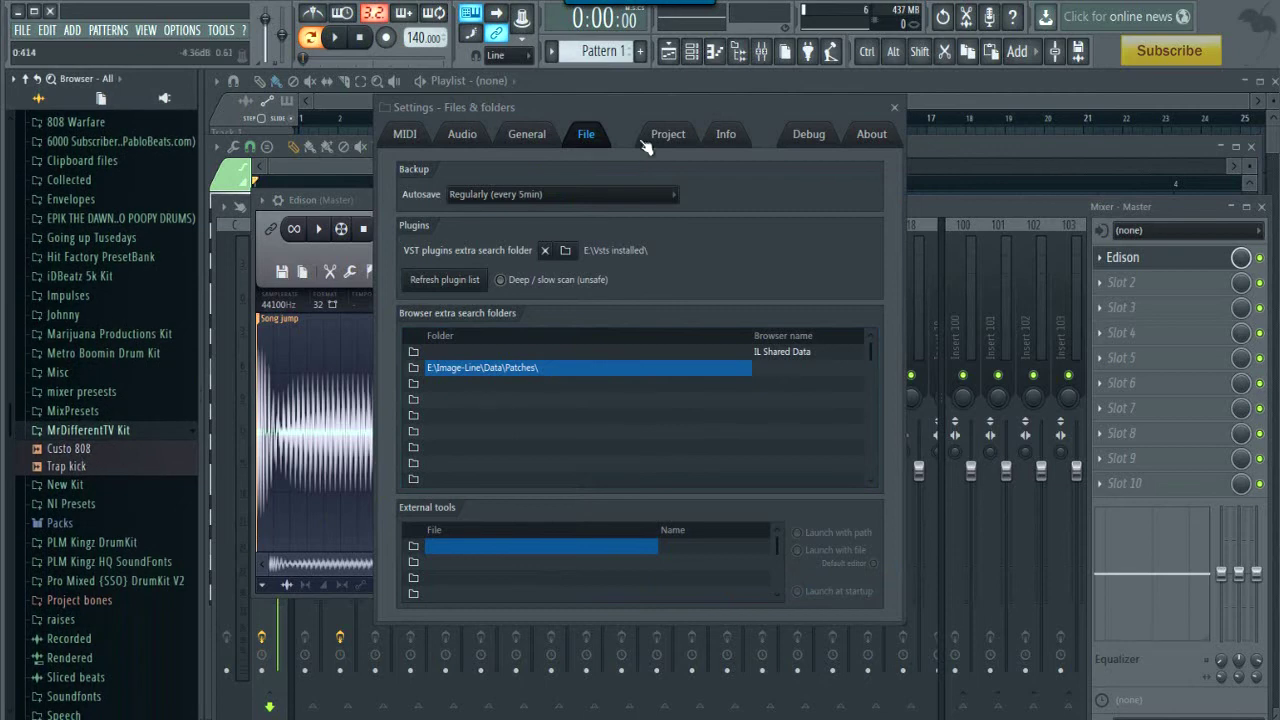
left_click(896, 108)
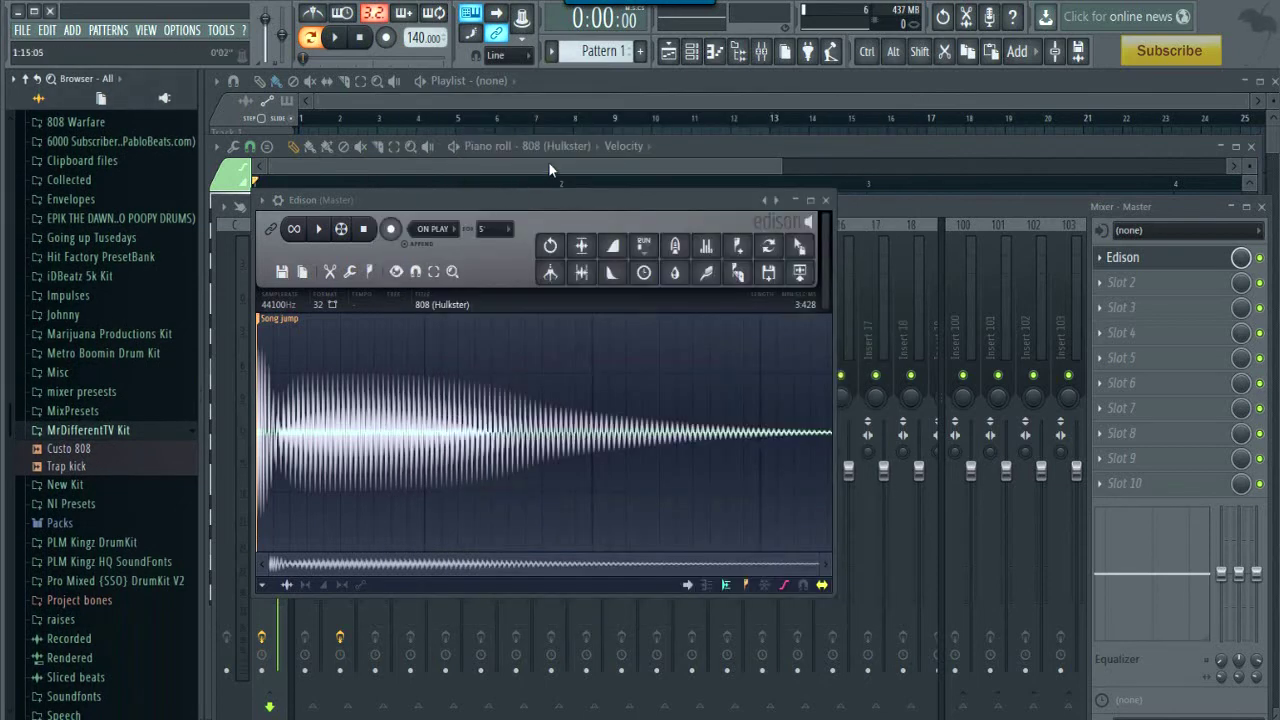
- Show the channel rack, load Custo 808 from the MrDifferentTV Kit folder as a new channel, and audition it in its channel settings
left_click(692, 53)
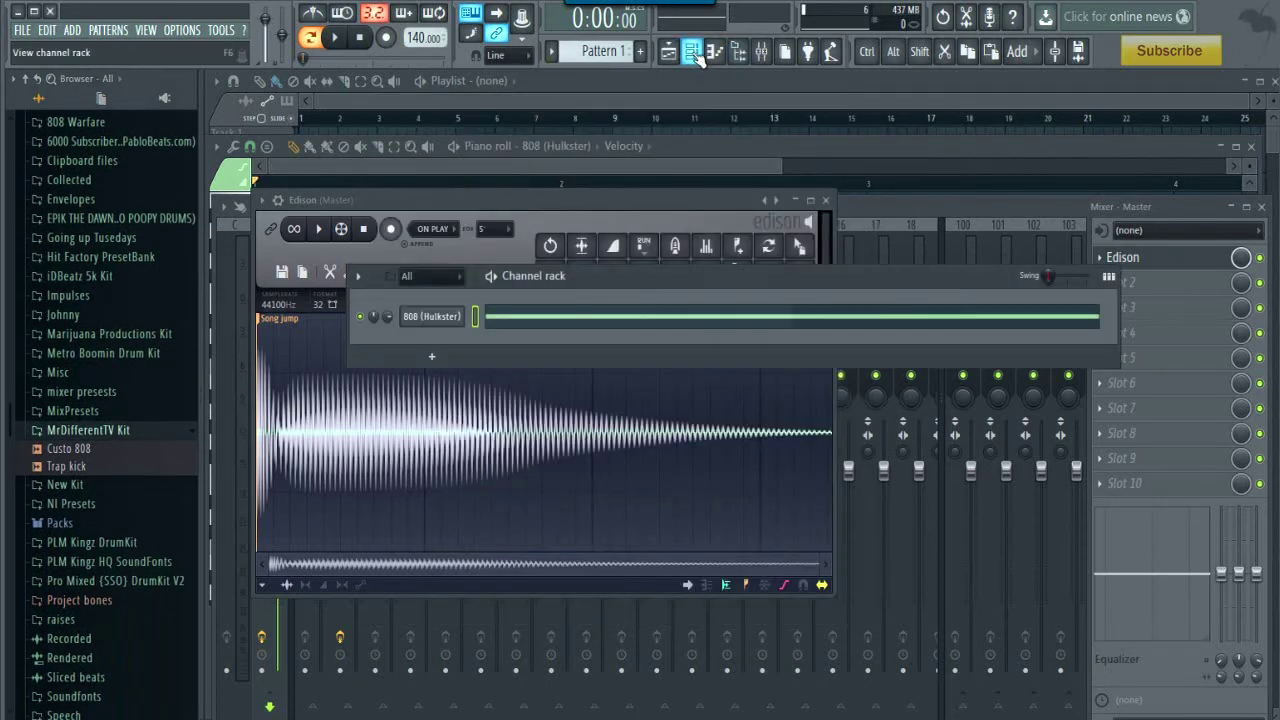
left_click(84, 449)
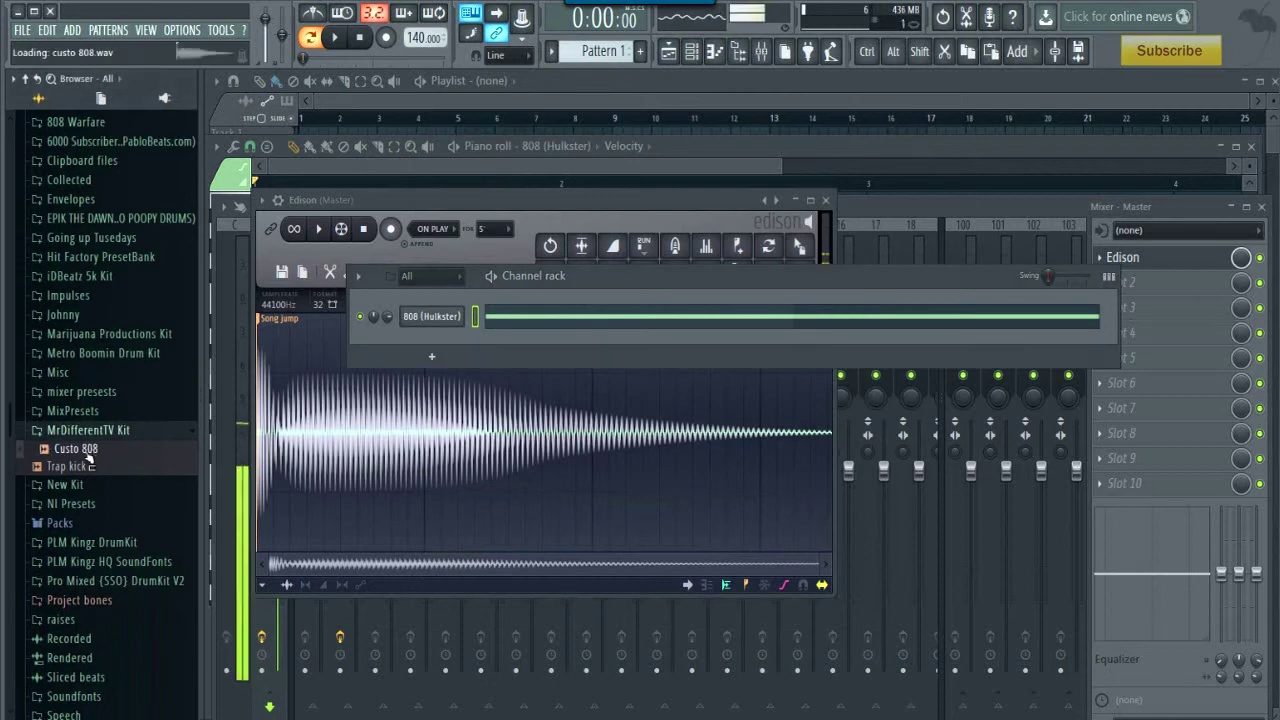
left_click_drag(88, 455, 449, 343)
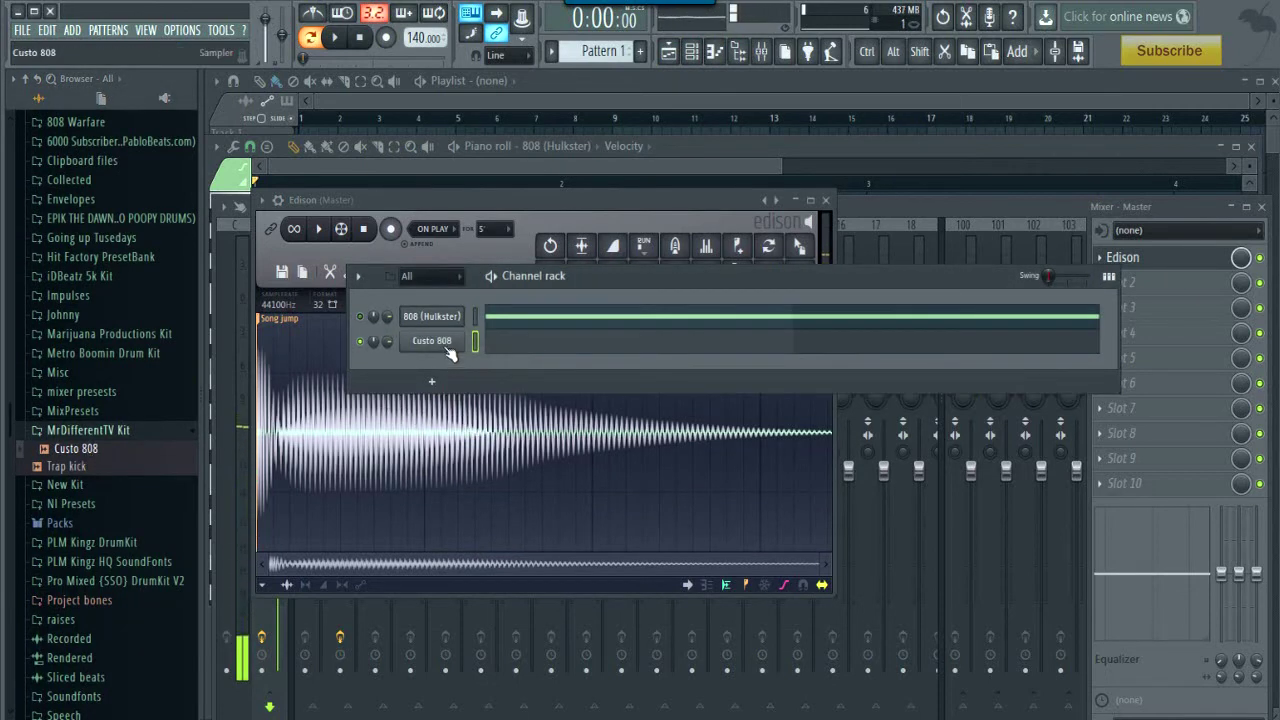
left_click(448, 345)
left_click(500, 608)
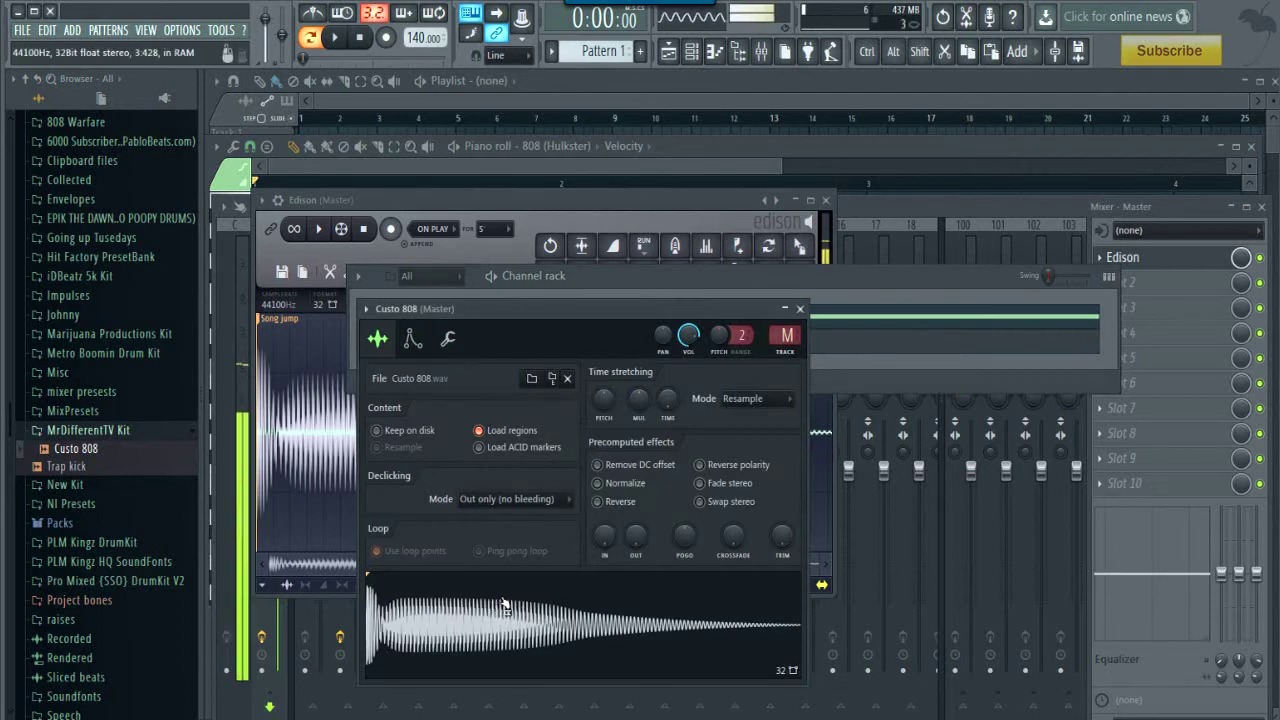
- Turn on Keep on disk for the Custo 808 channel and lower the hold and sustain of its volume envelope
left_click(665, 285)
left_click(408, 431)
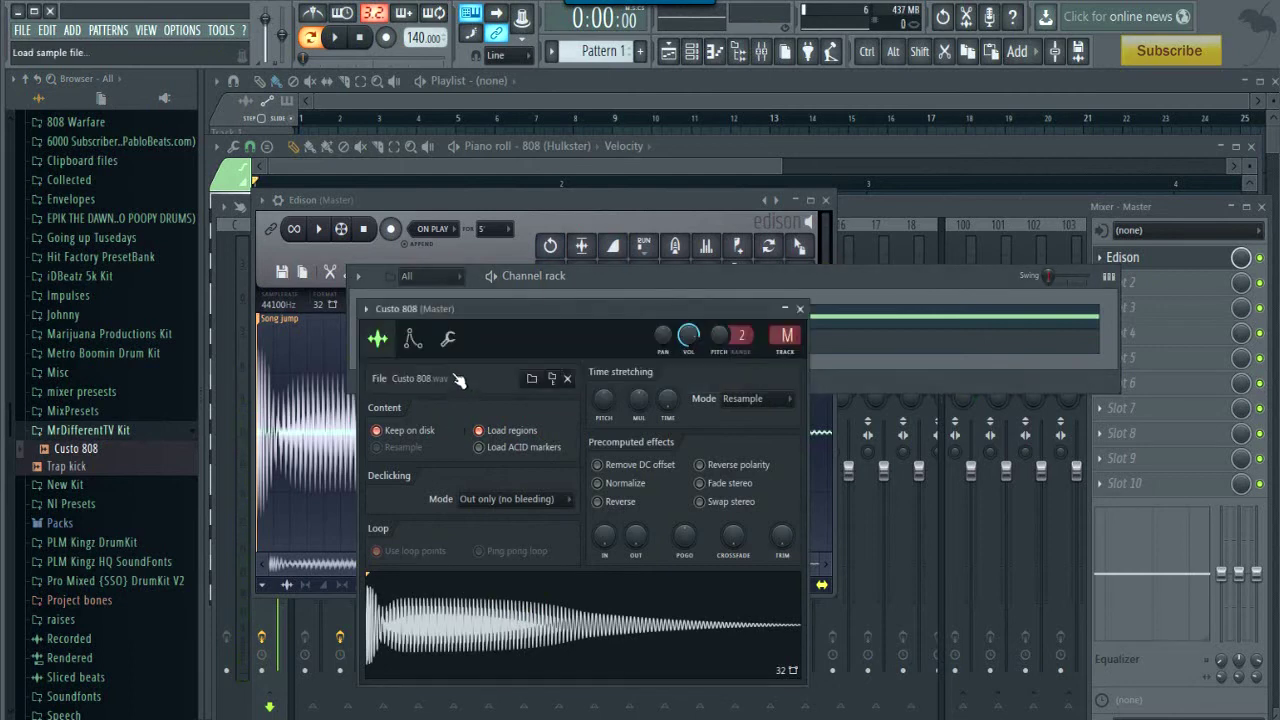
left_click(412, 341)
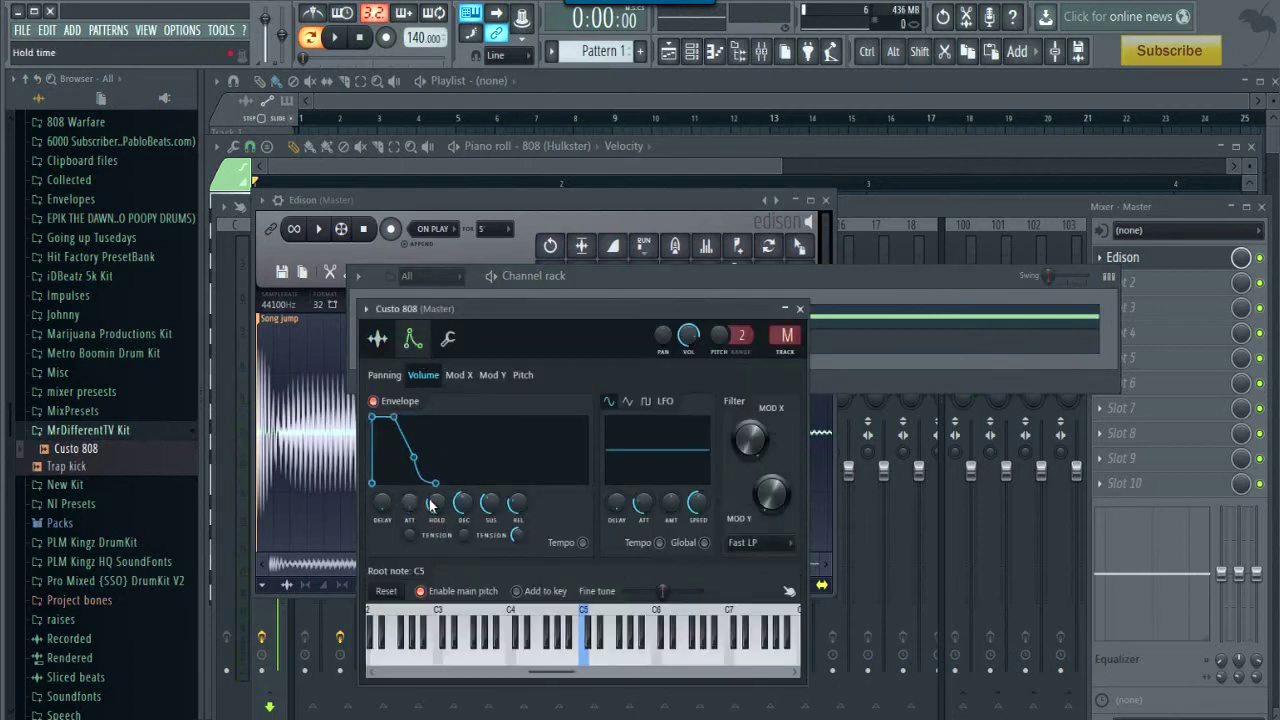
left_click_drag(432, 502, 462, 570)
left_click_drag(497, 500, 526, 600)
- Normalize the Custo 808 sample, play test notes with it, and move its channel settings window over Edison
left_click(377, 338)
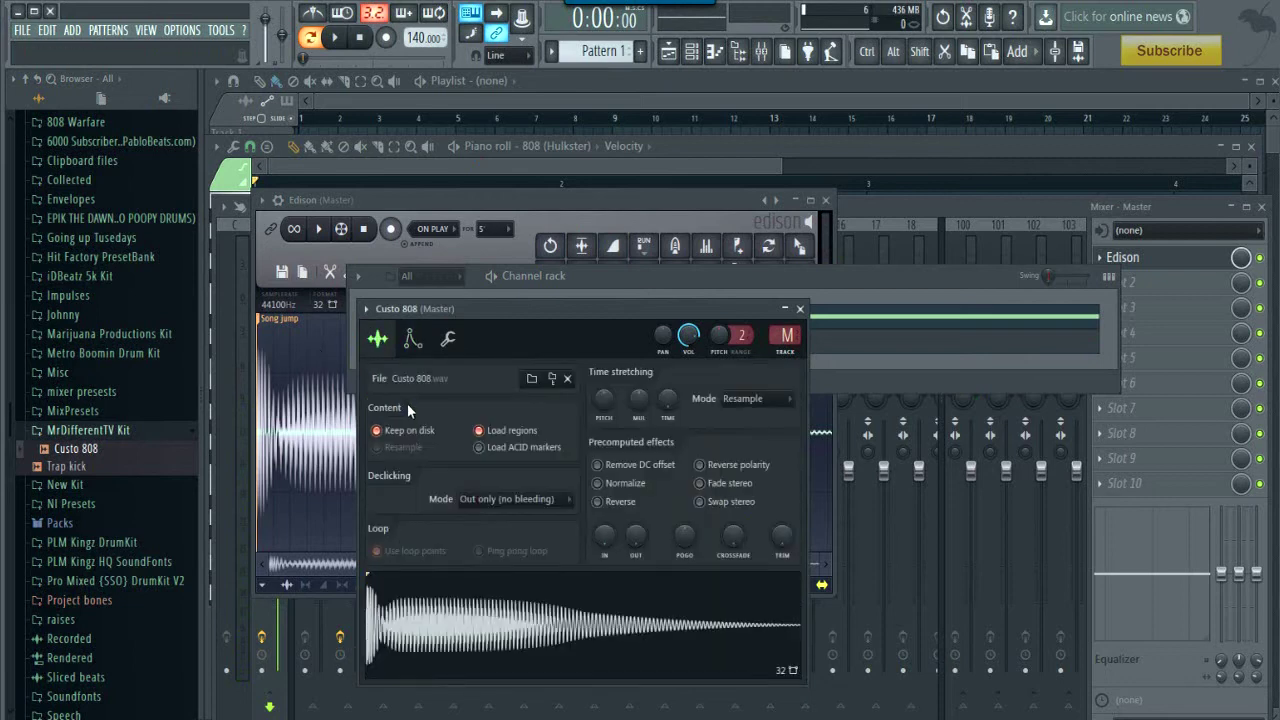
left_click(598, 484)
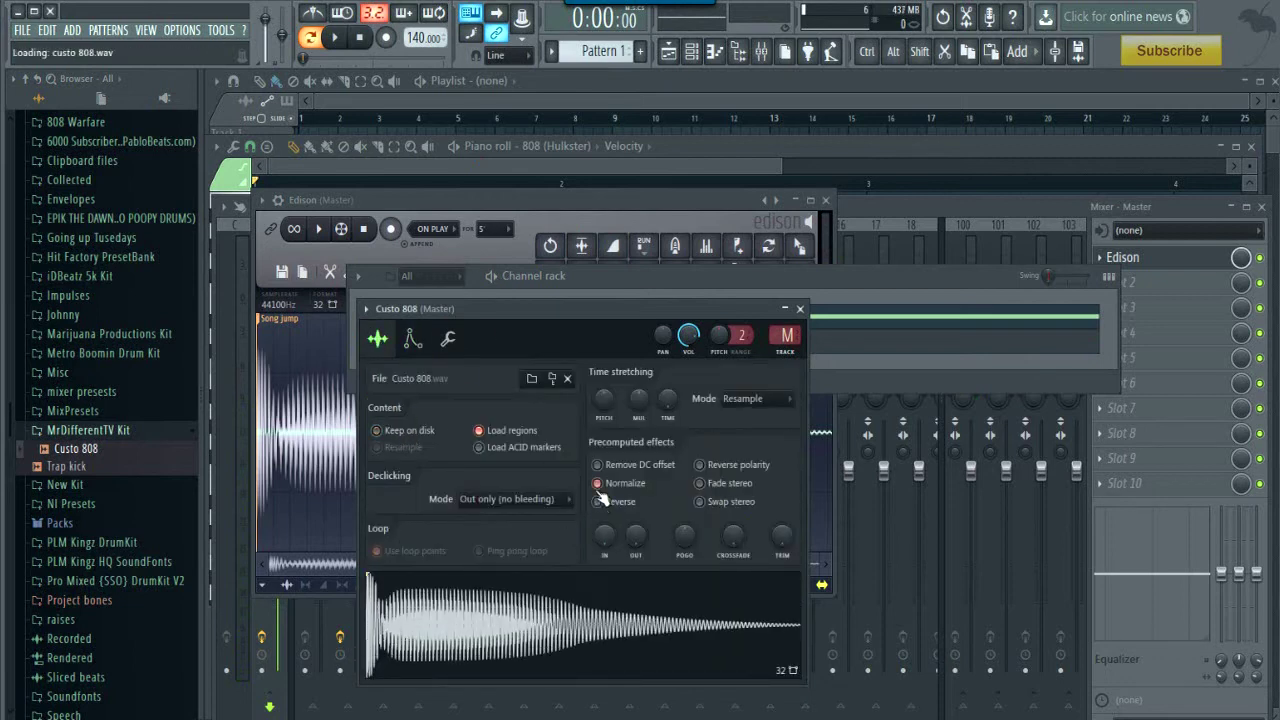
key("q")
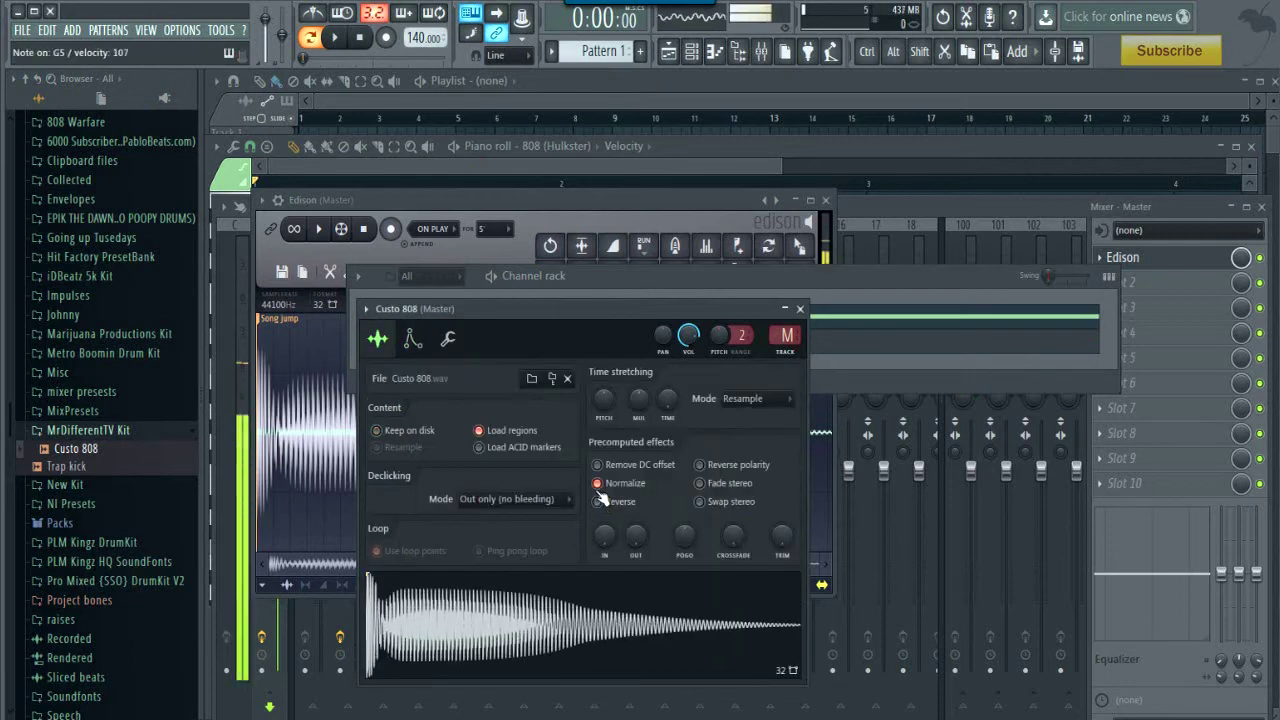
key("t")
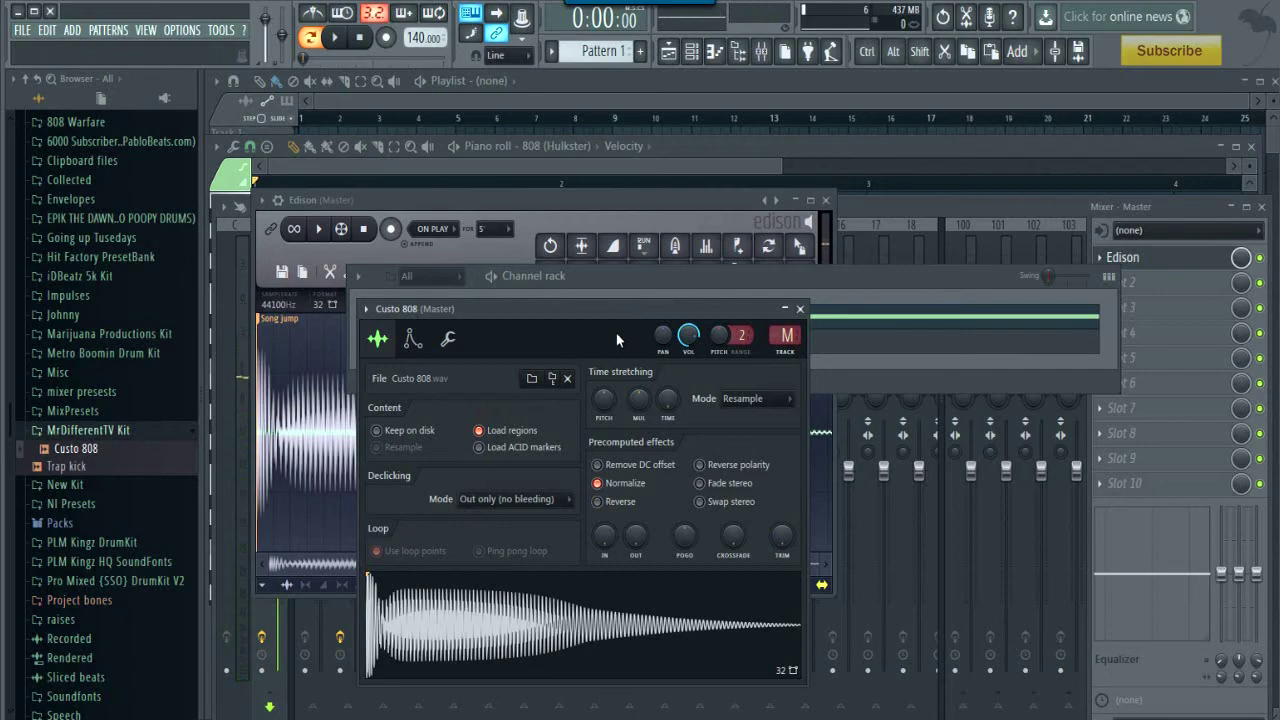
left_click_drag(592, 308, 497, 231)
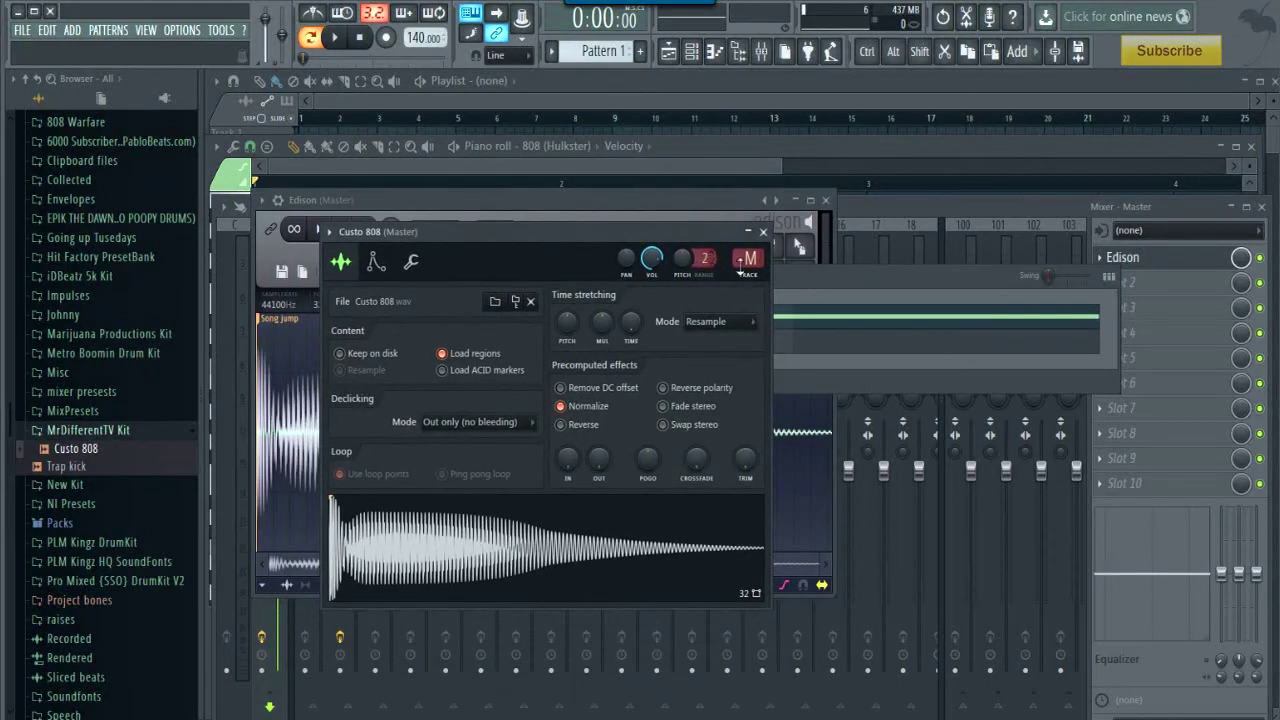